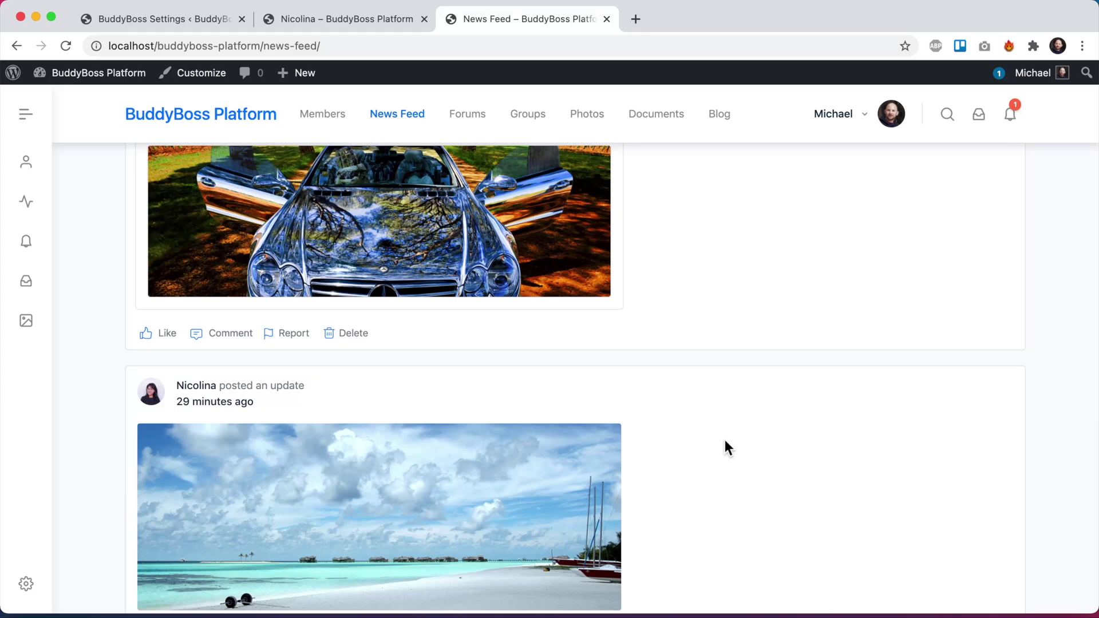
# - Try Report on a feed post and cancel, then view a member's profile and return to the feed
pyautogui.scroll(-3, 725, 440)
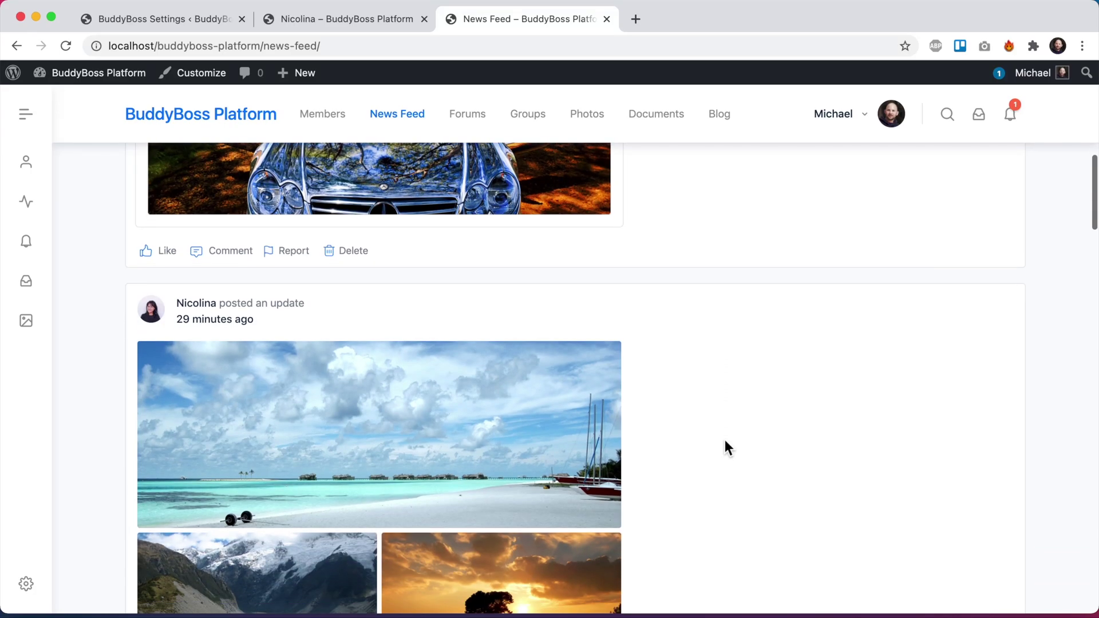
pyautogui.click(289, 252)
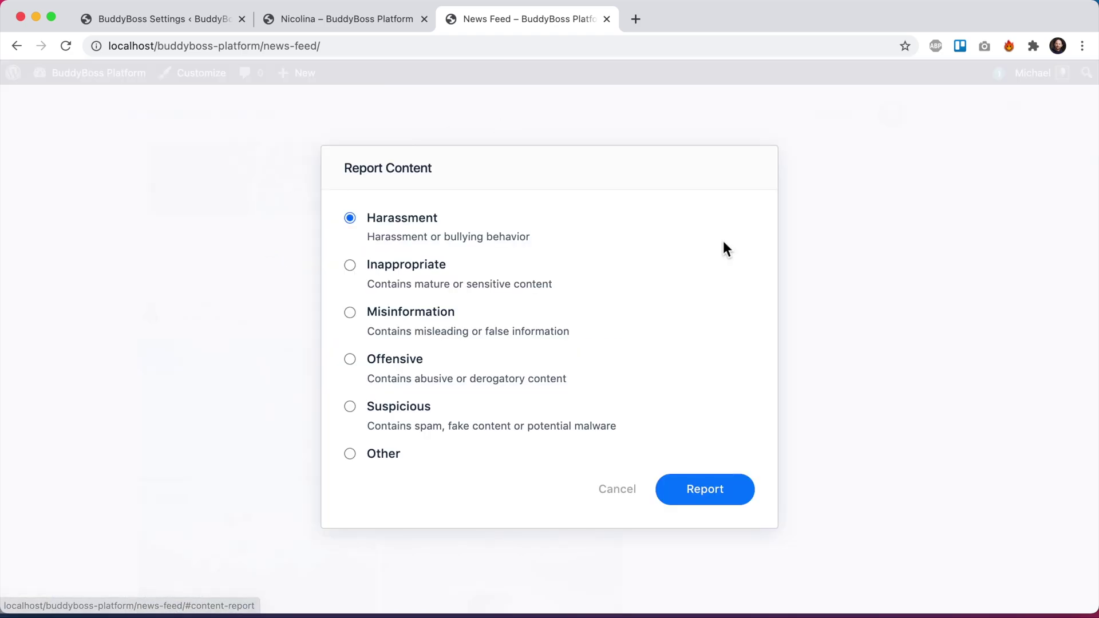
pyautogui.click(611, 490)
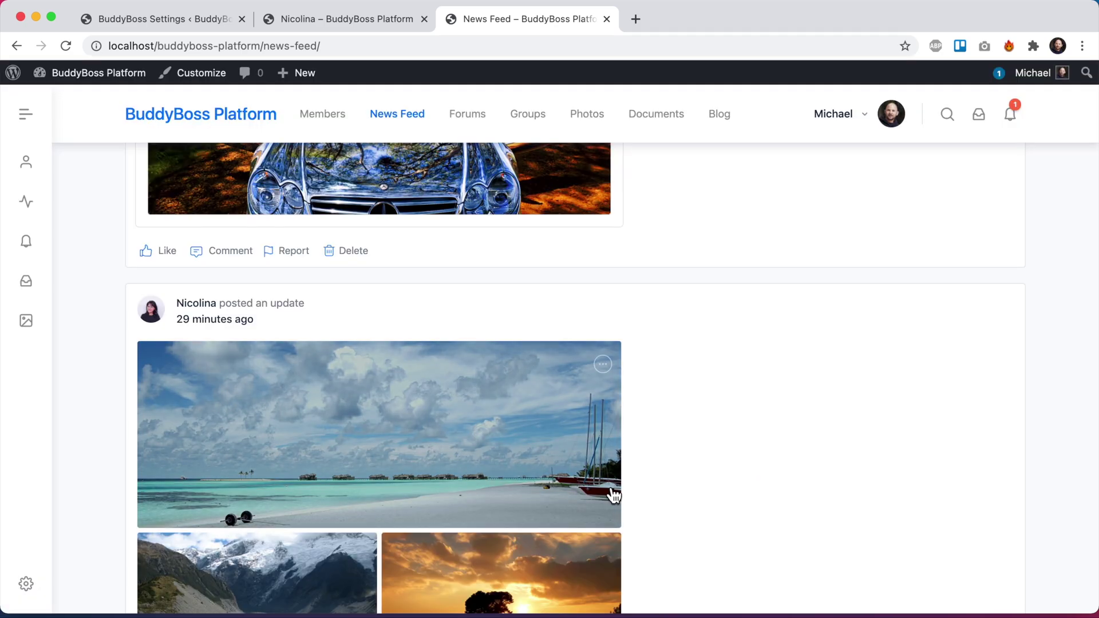
pyautogui.click(362, 19)
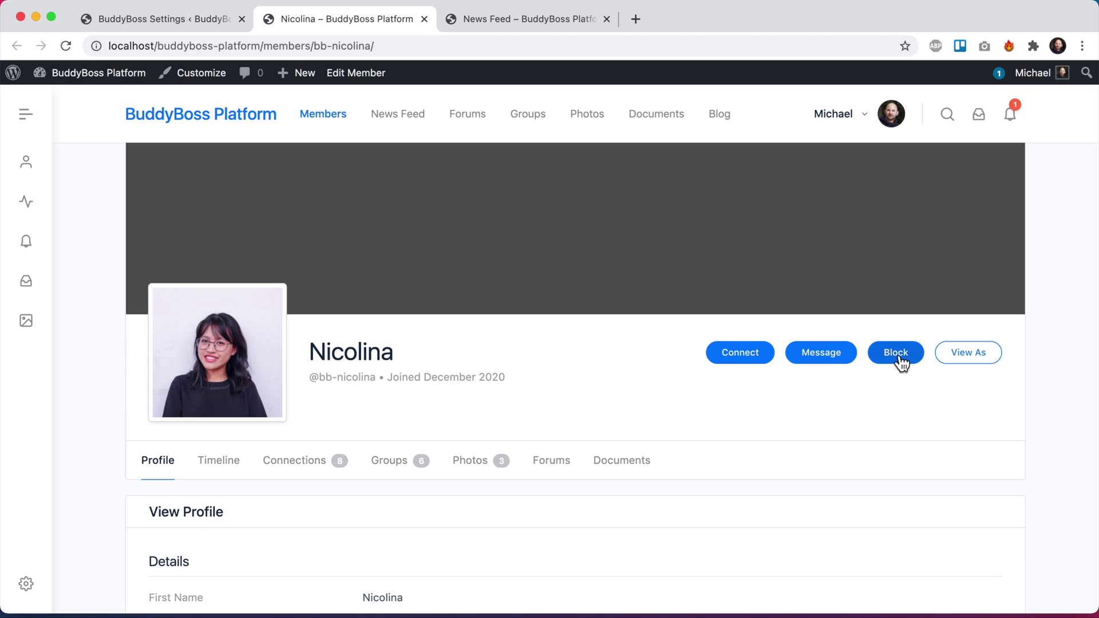
pyautogui.click(503, 22)
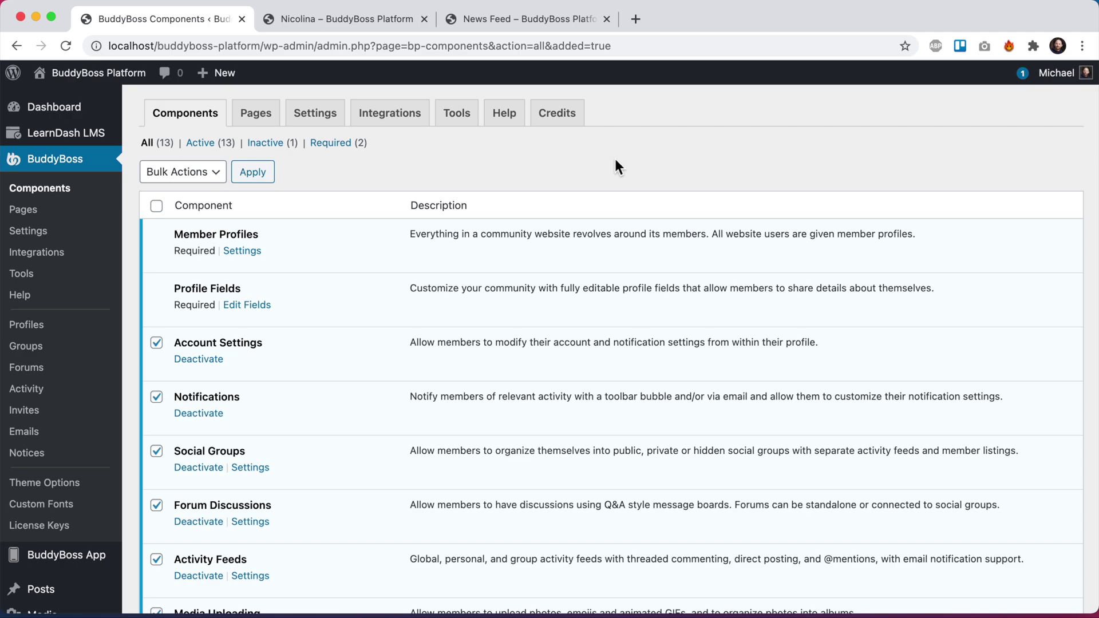
# - Find Moderation in the Components list and activate it
pyautogui.scroll(-10, 615, 166)
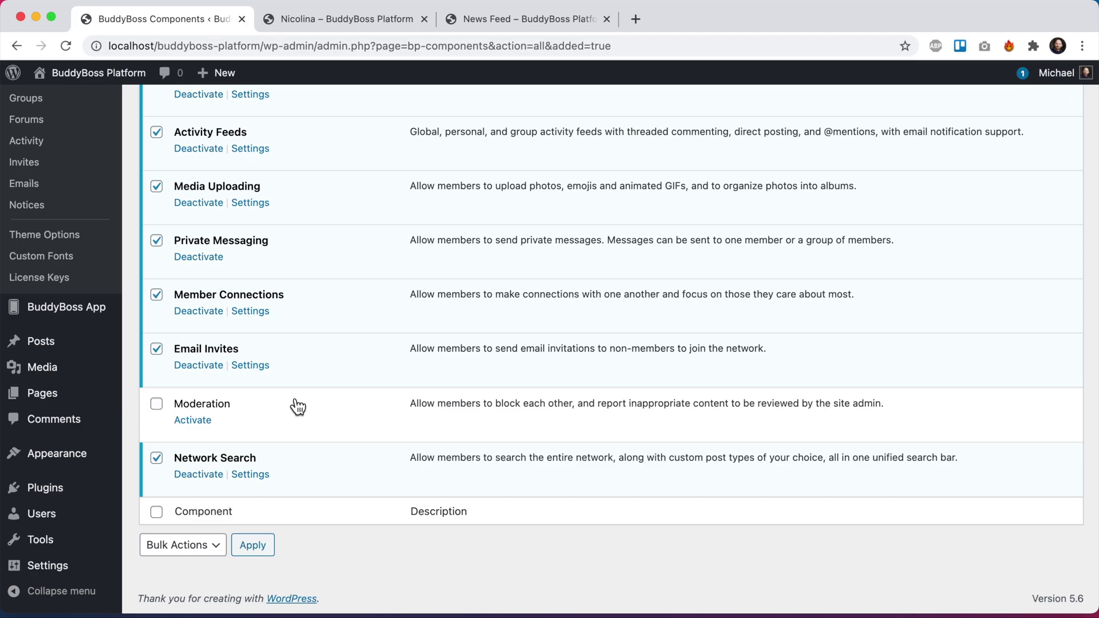
pyautogui.scroll(10, 324, 404)
pyautogui.scroll(-10, 290, 260)
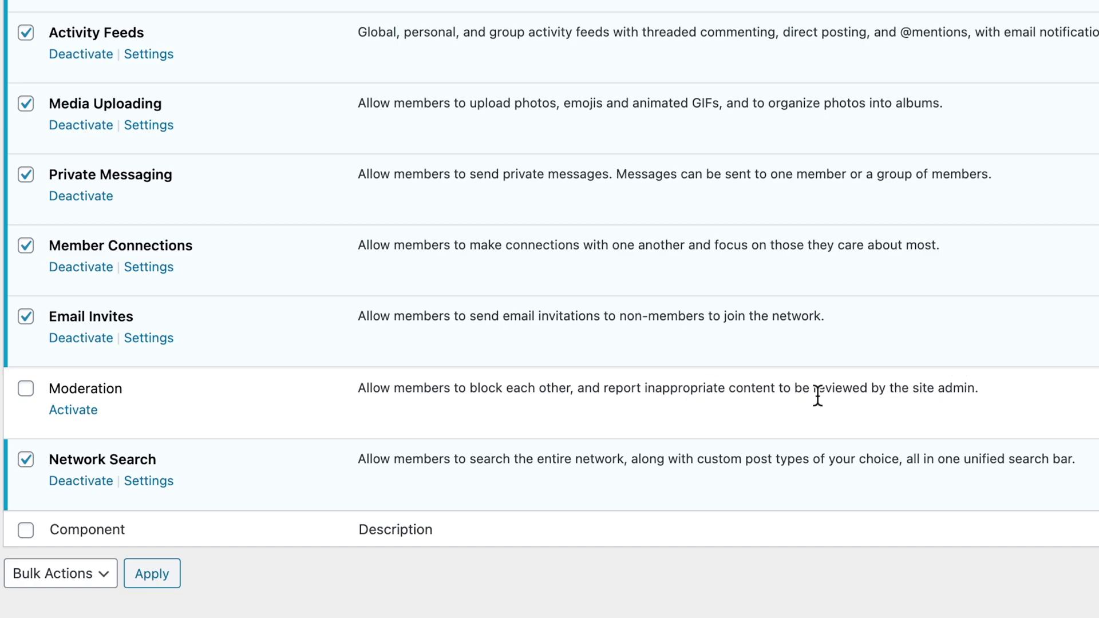
pyautogui.click(84, 411)
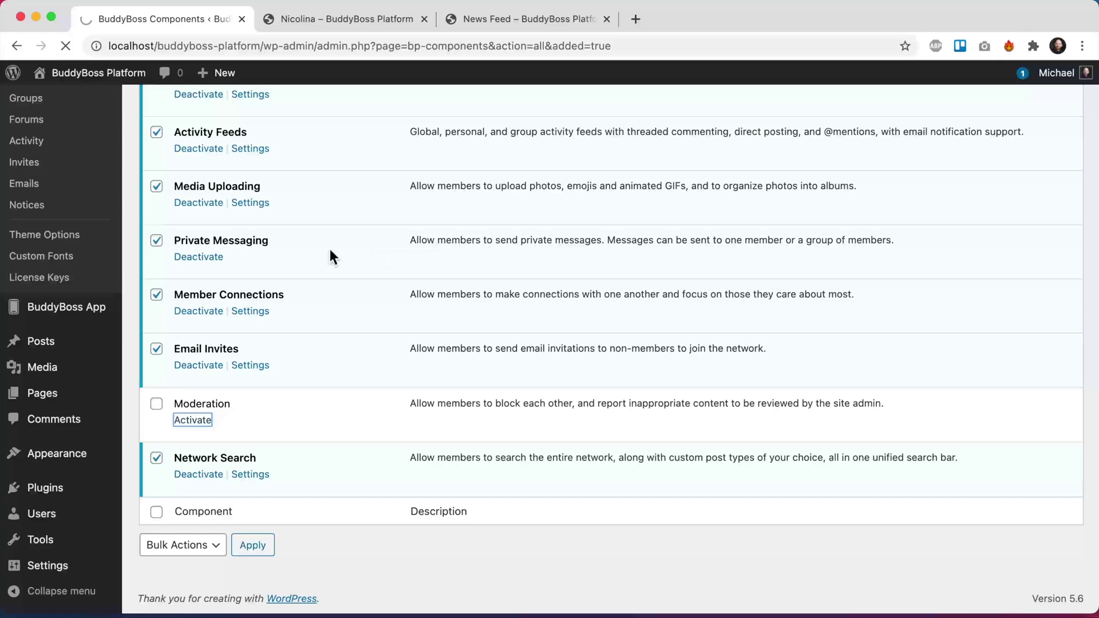
pyautogui.scroll(-10, 328, 249)
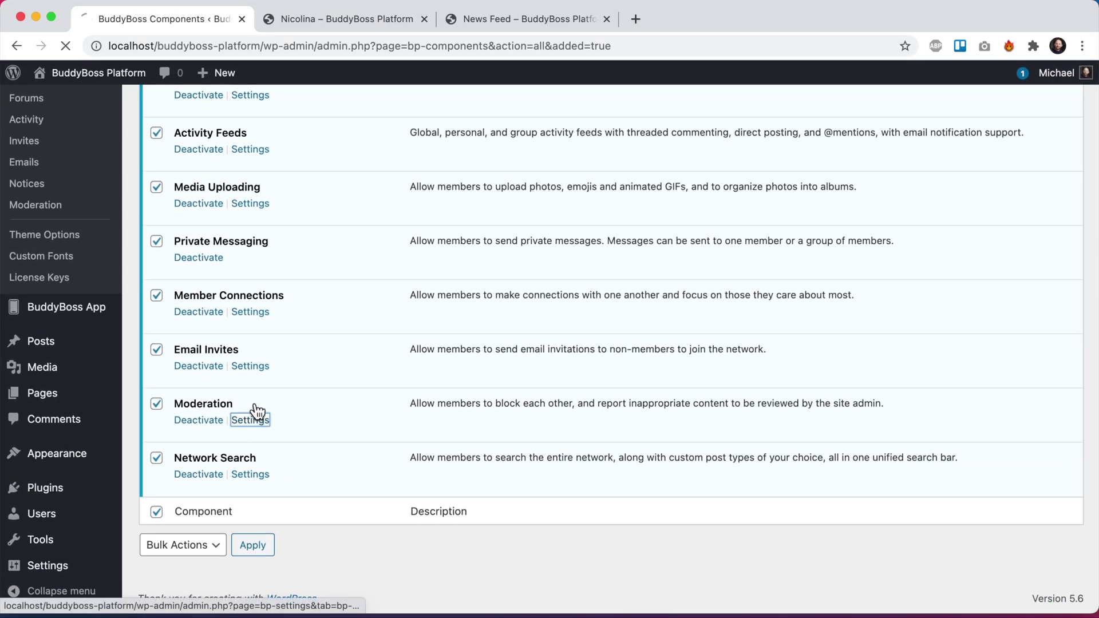
# - In Moderation Settings, enable Activity reporting and auto-hide activity after 2 reports instead of 5
pyautogui.click(251, 418)
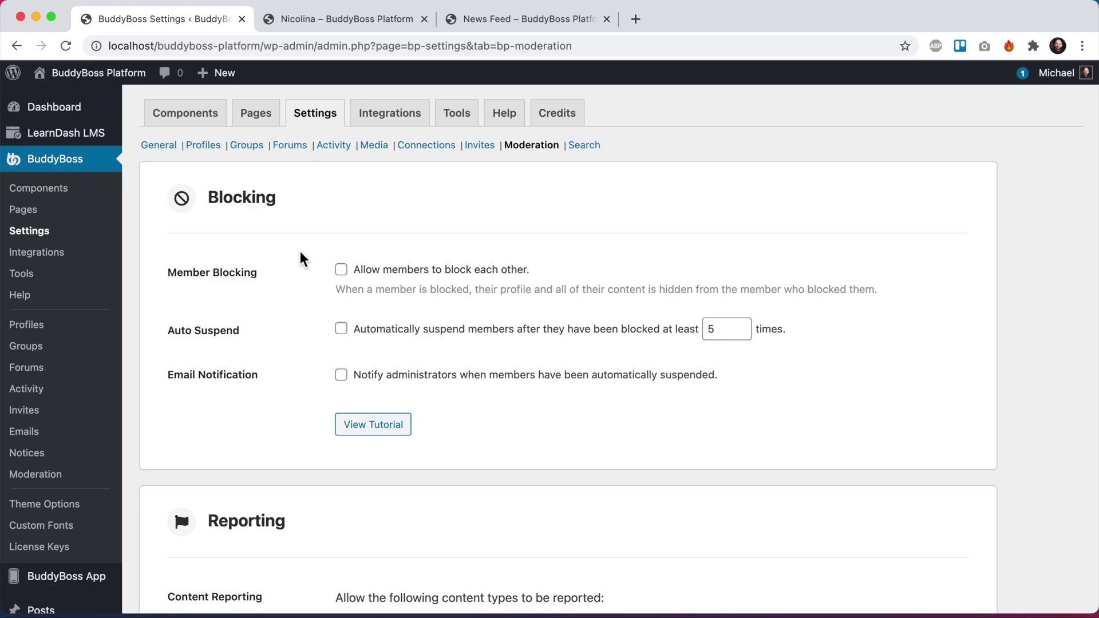
pyautogui.scroll(-5, 282, 307)
pyautogui.scroll(5, 298, 223)
pyautogui.scroll(-6, 444, 227)
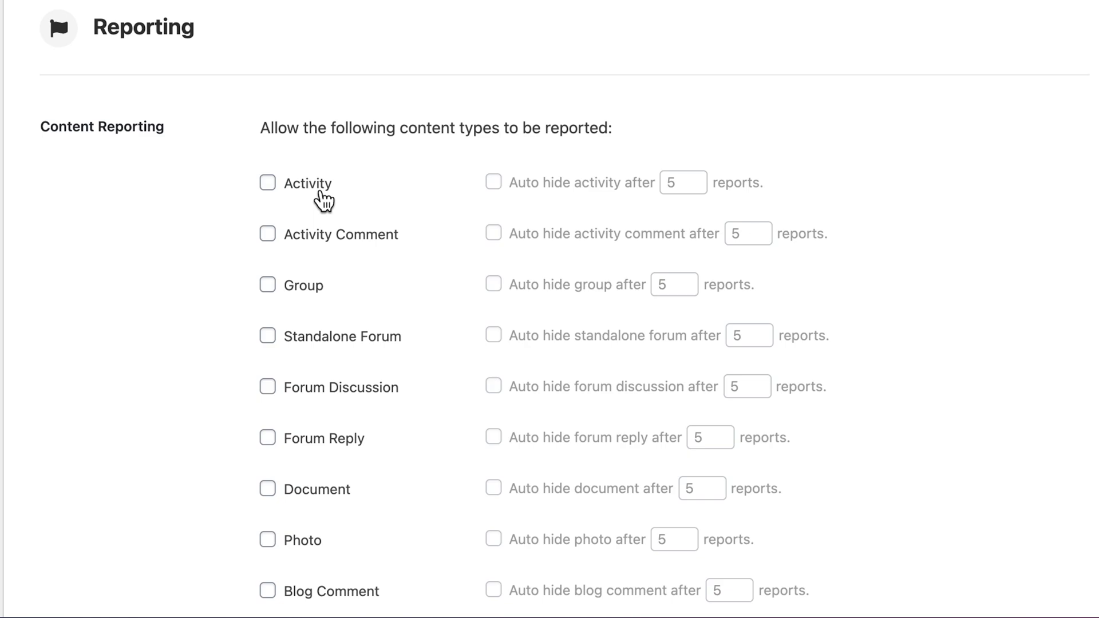
pyautogui.click(322, 193)
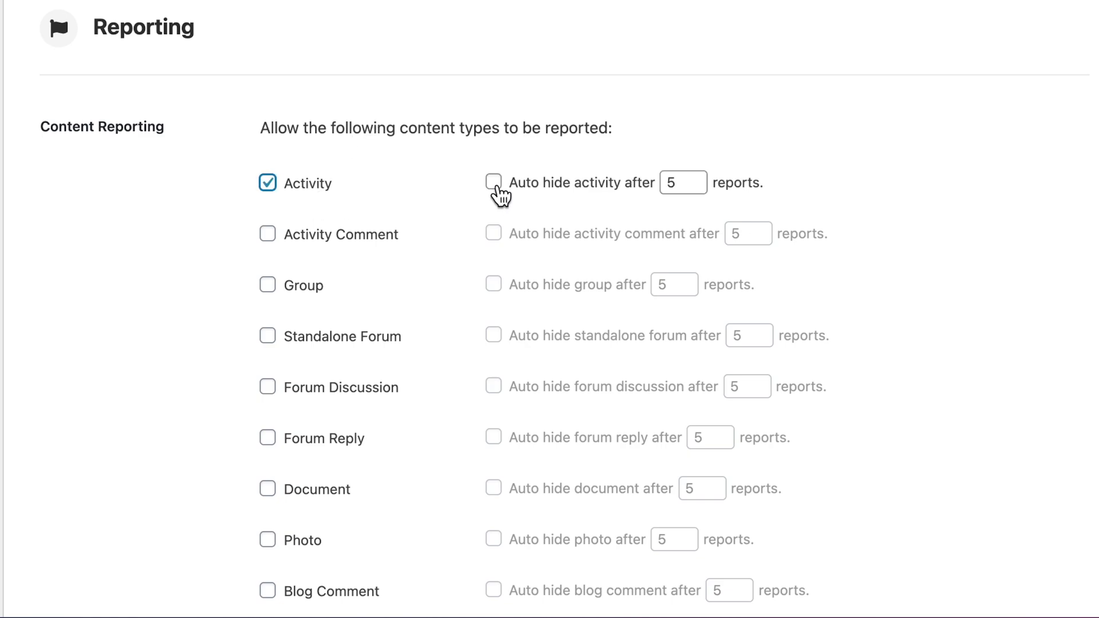
pyautogui.click(493, 185)
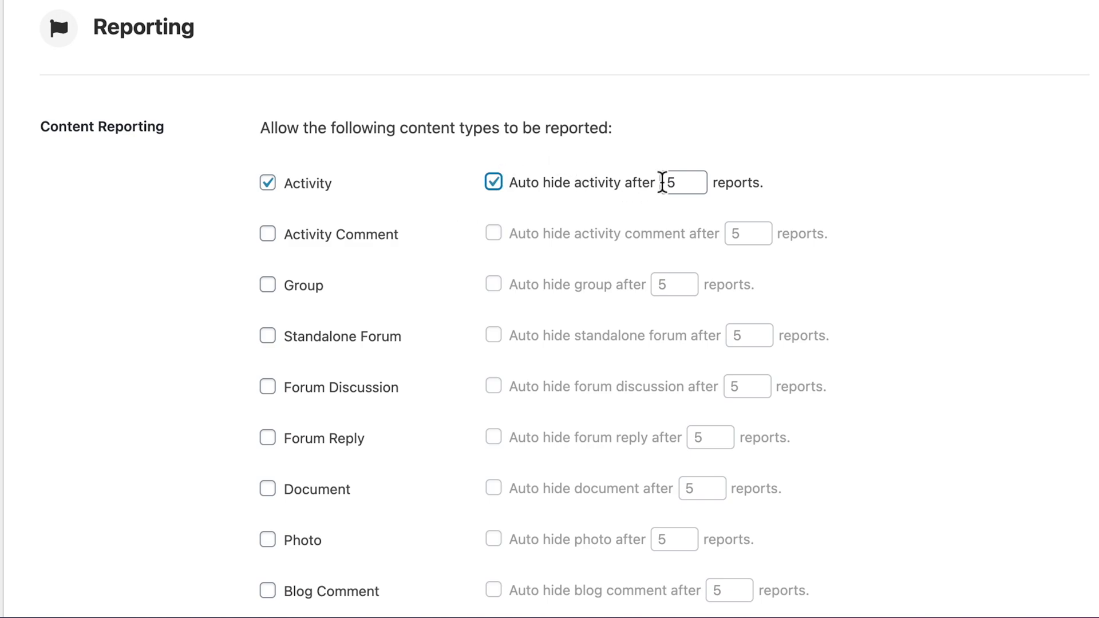
pyautogui.doubleClick(670, 182)
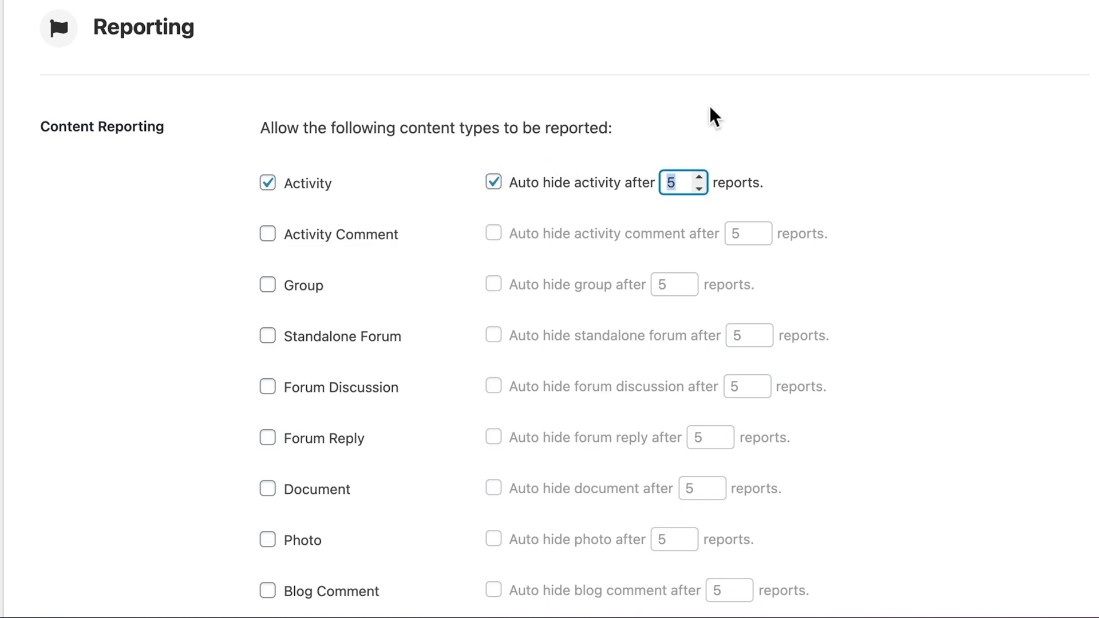
pyautogui.write('2')
pyautogui.click(857, 180)
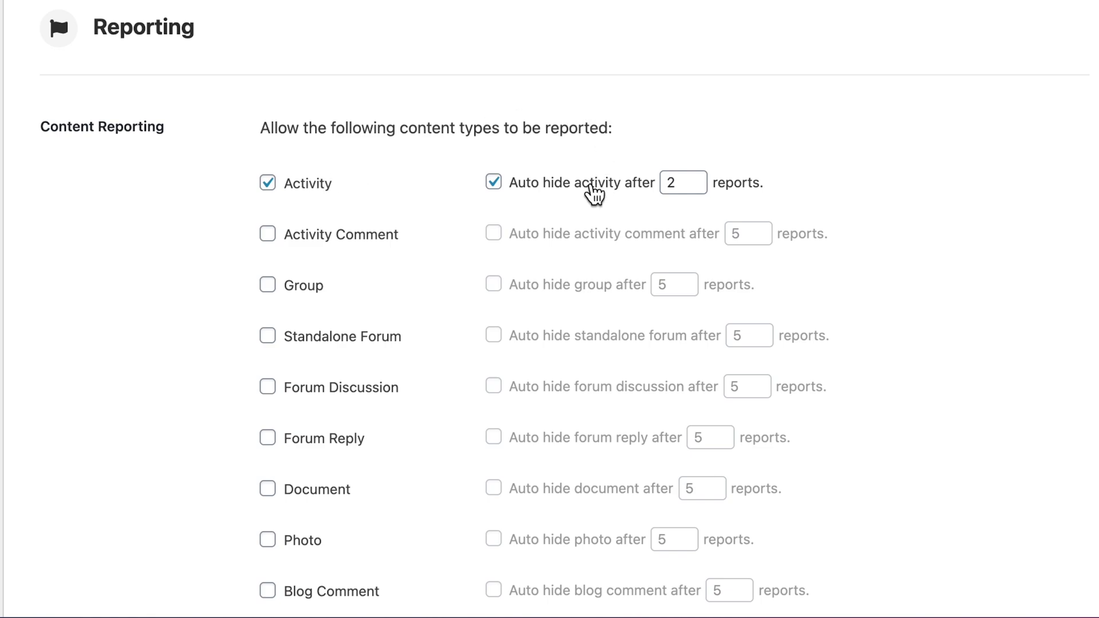
pyautogui.scroll(-7, 929, 229)
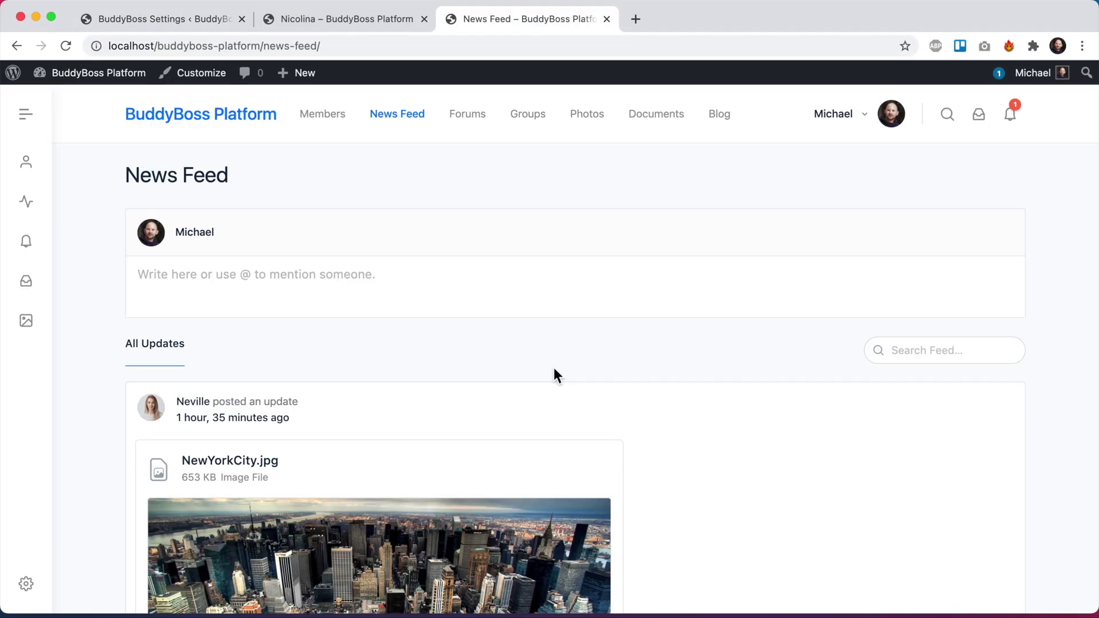
# - Open the Report form on the Mercedes post, select Other as the reason, then cancel
pyautogui.scroll(-2, 554, 367)
pyautogui.scroll(-5, 554, 371)
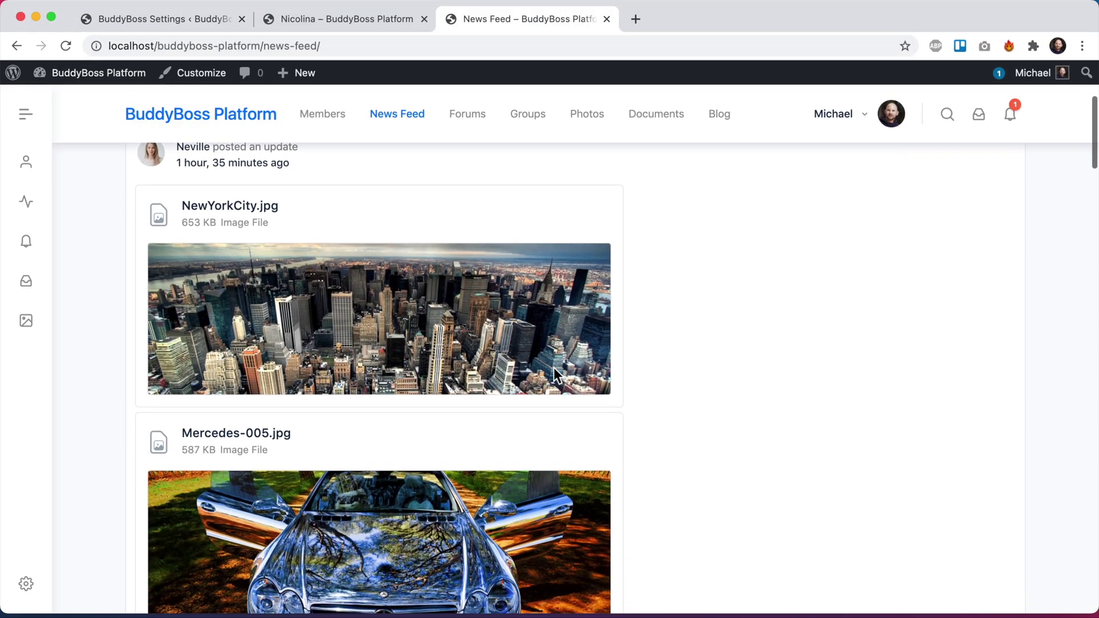
pyautogui.scroll(-5, 330, 343)
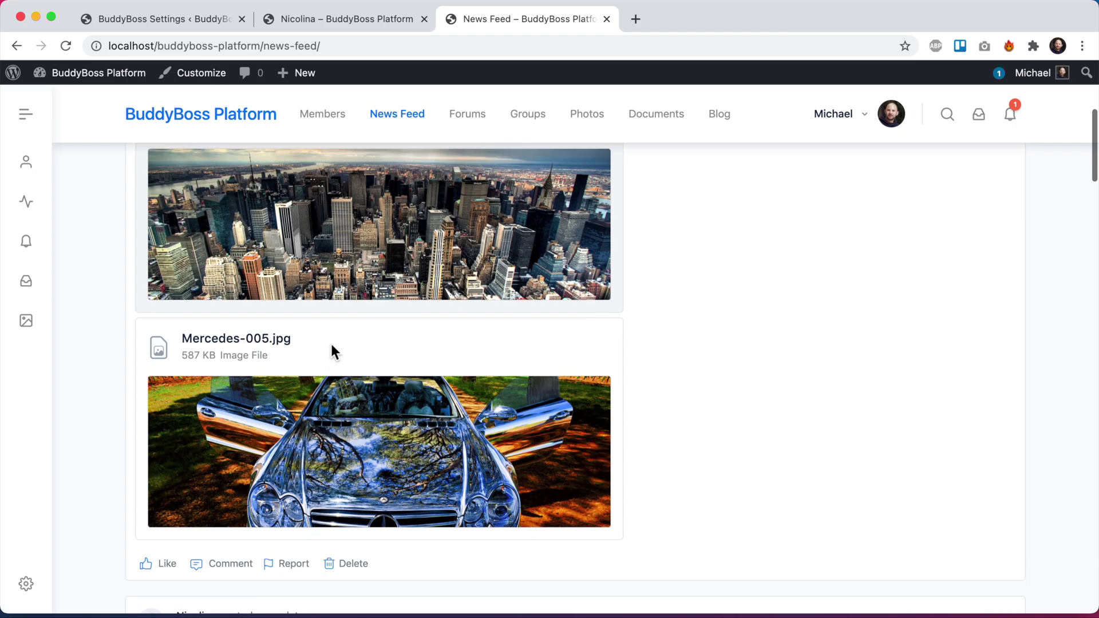
pyautogui.scroll(1, 679, 410)
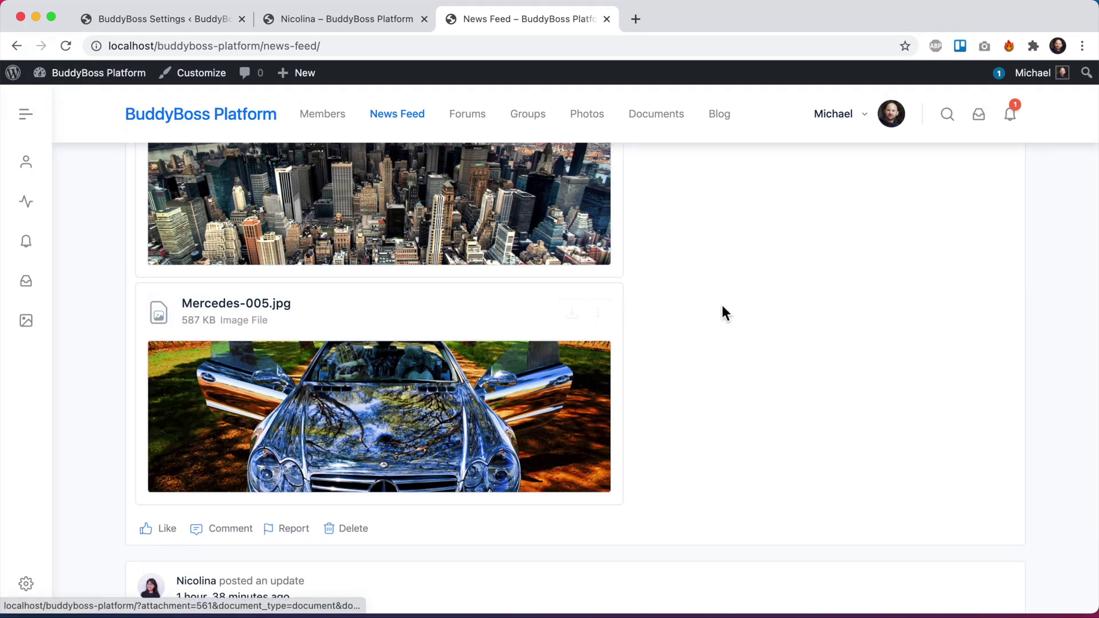
pyautogui.click(293, 537)
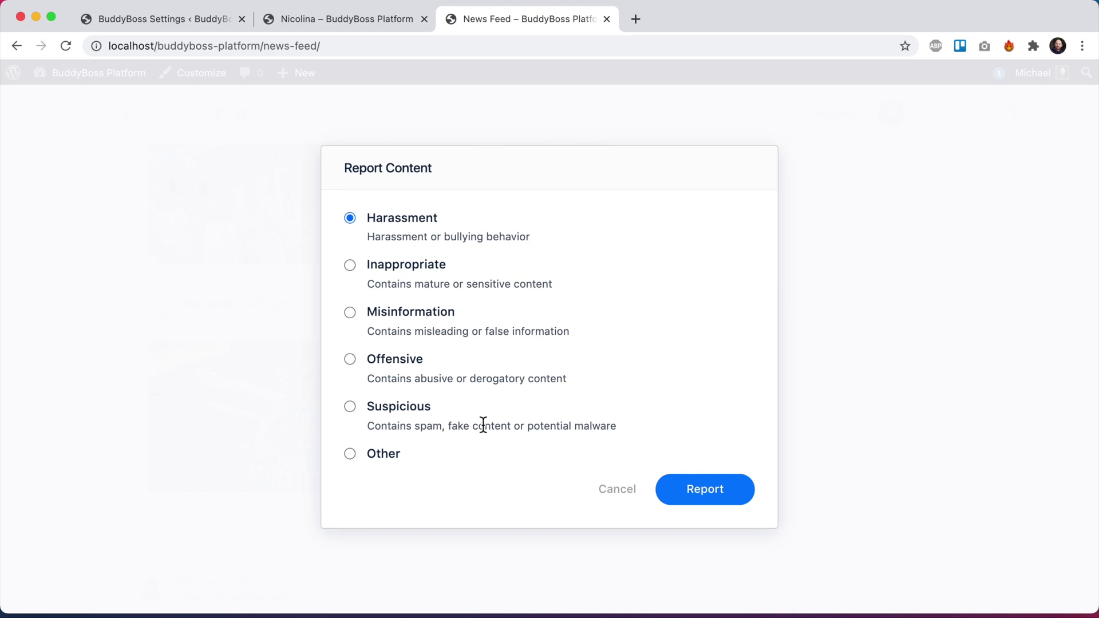
pyautogui.click(386, 453)
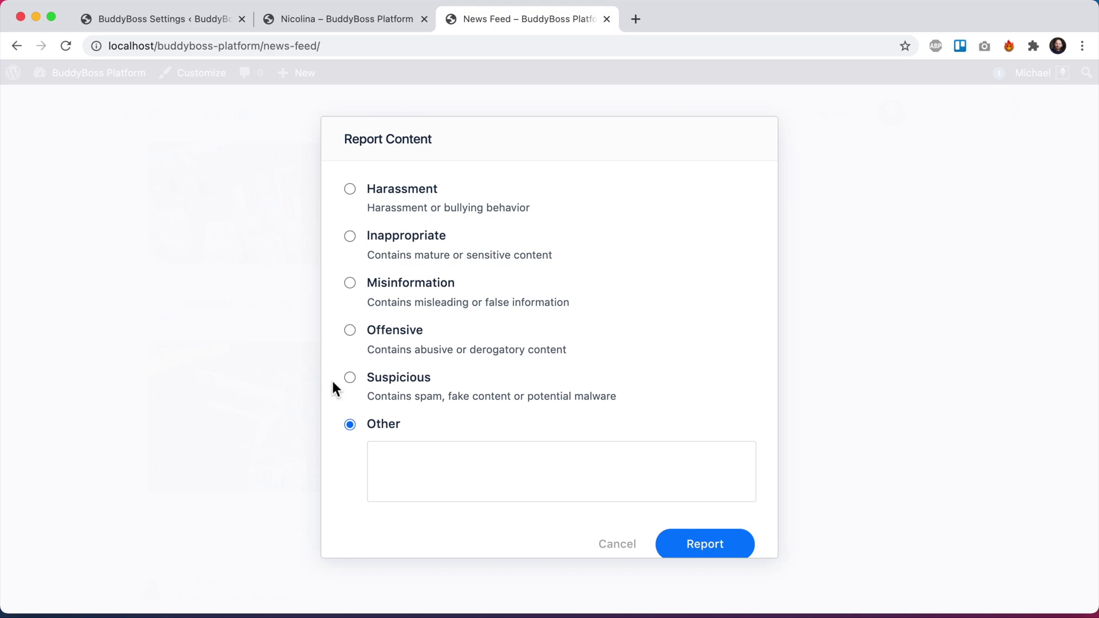
pyautogui.click(621, 547)
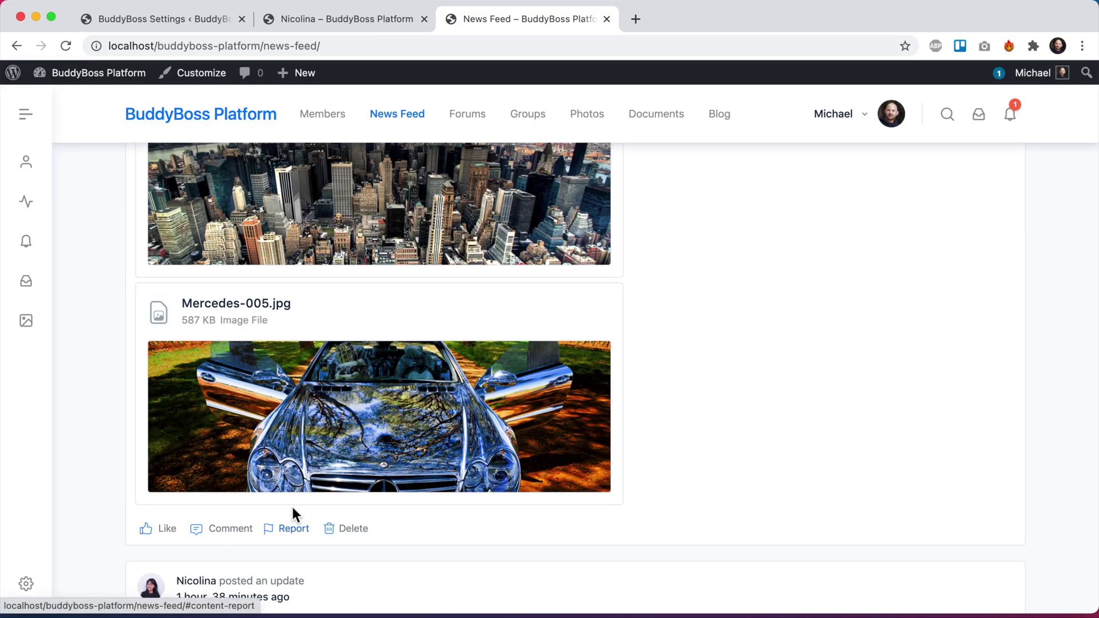
# - Delete the Inappropriate category in Moderation's Reporting Categories manager and confirm
pyautogui.click(146, 18)
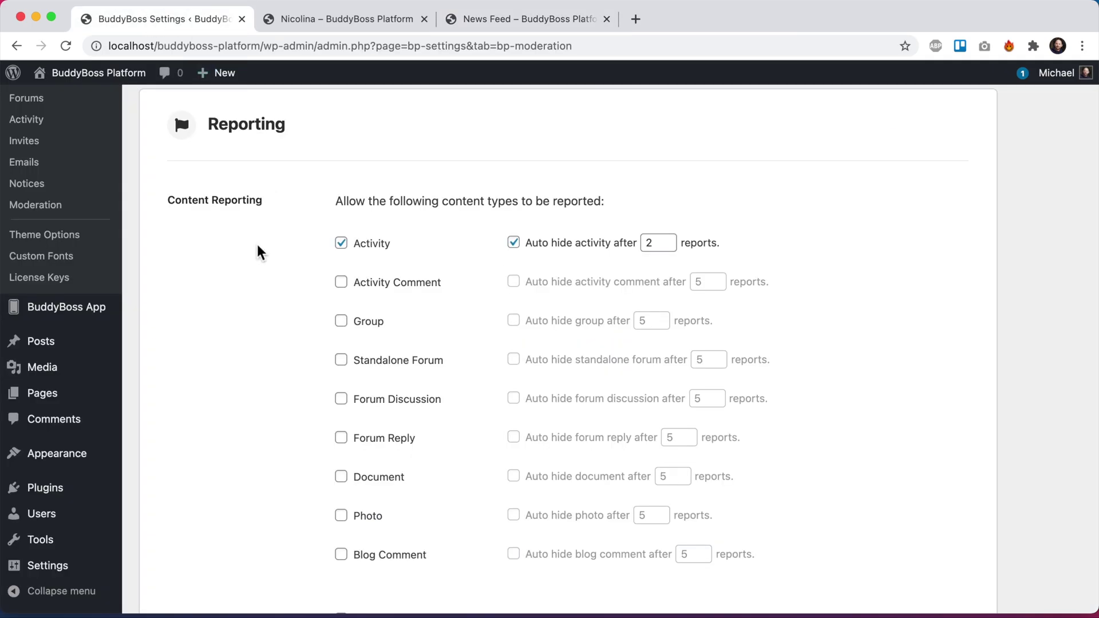
pyautogui.scroll(-5, 225, 299)
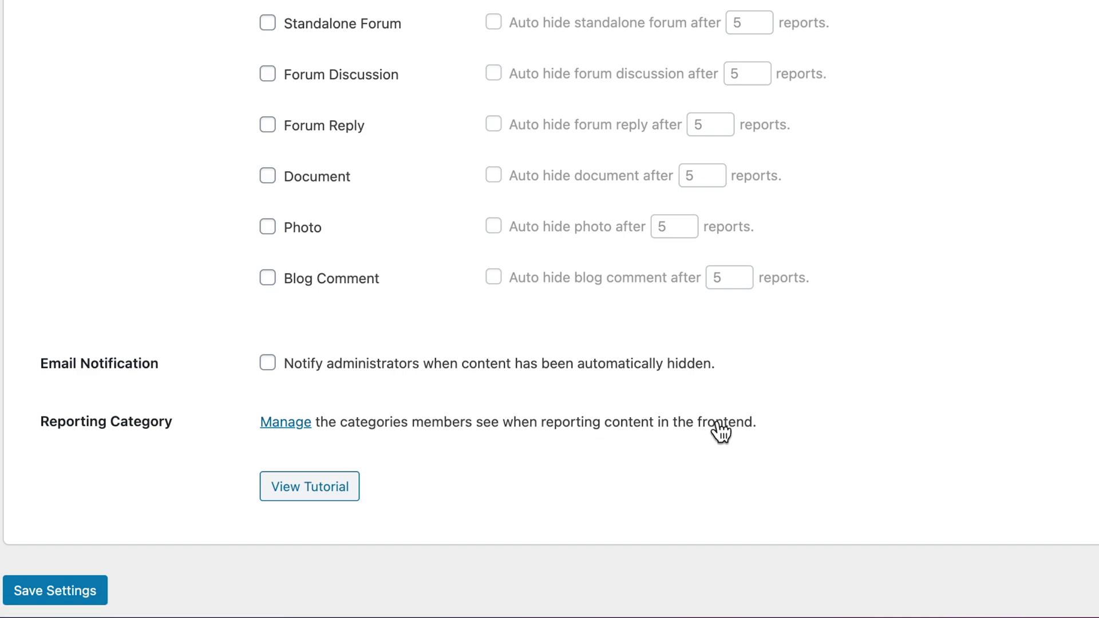
pyautogui.click(297, 426)
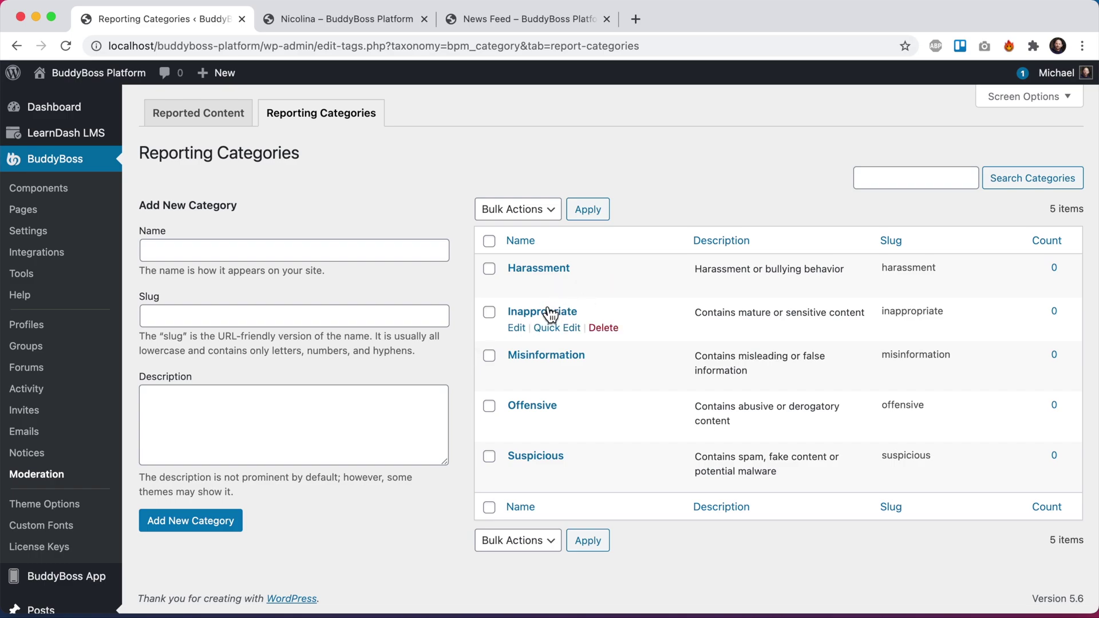
pyautogui.click(604, 329)
pyautogui.click(673, 182)
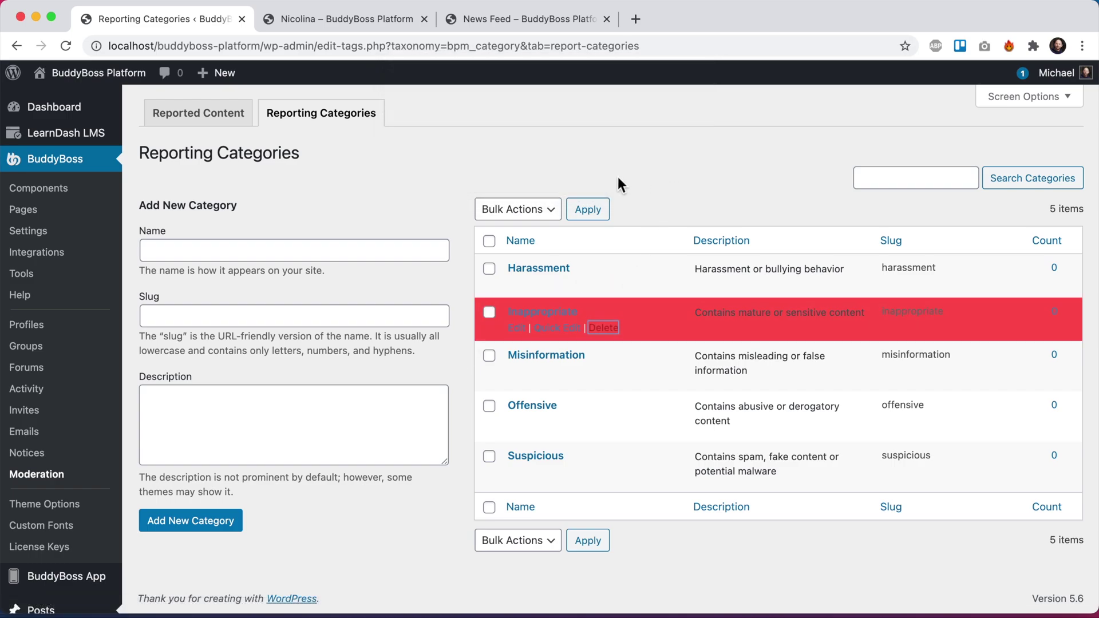
# - Reload the news feed and report the Mercedes photo post for Harassment
pyautogui.click(472, 17)
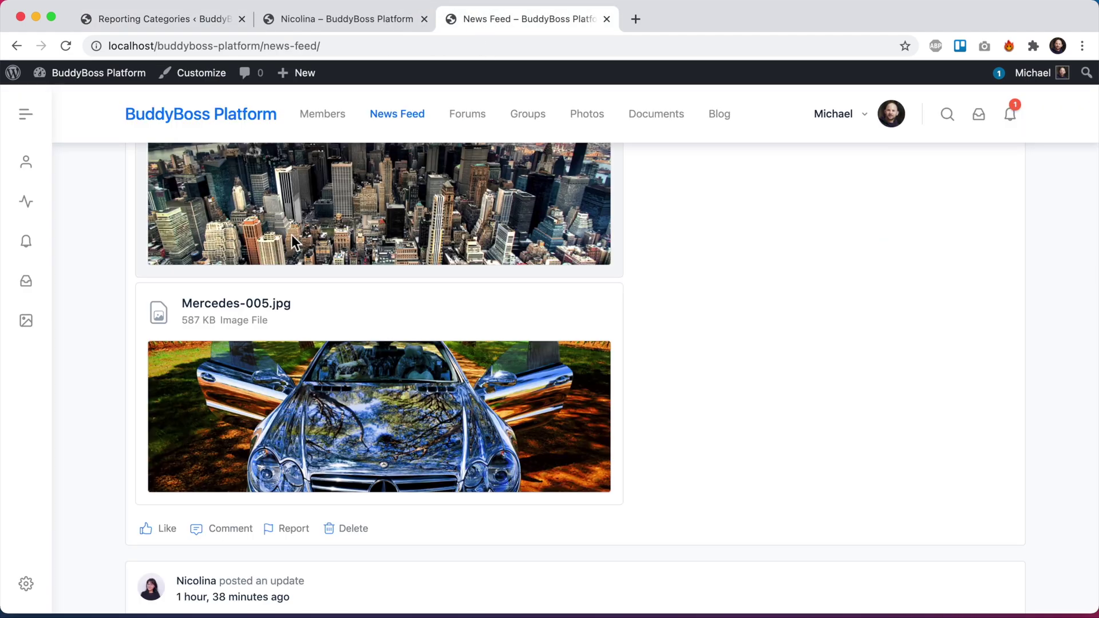
pyautogui.press('super+r')
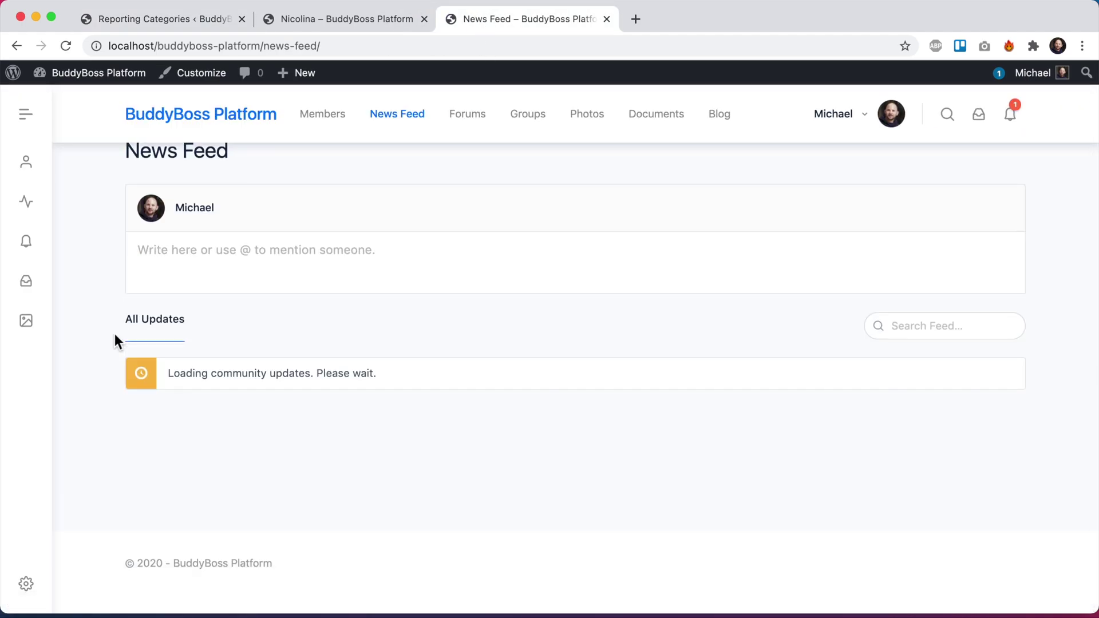
pyautogui.scroll(-10, 114, 338)
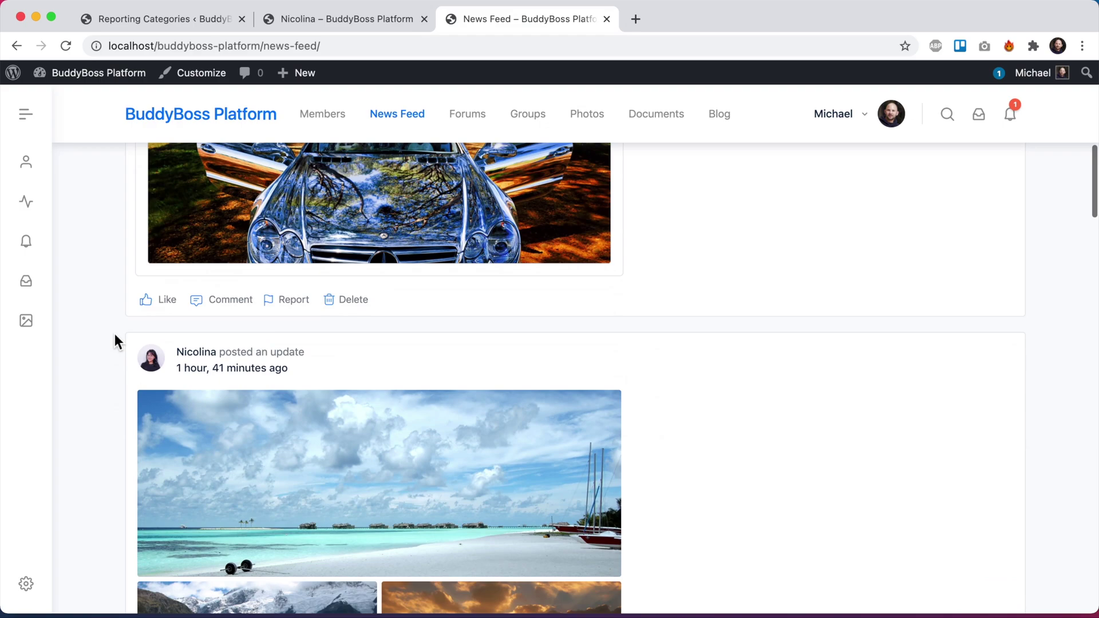
pyautogui.click(298, 276)
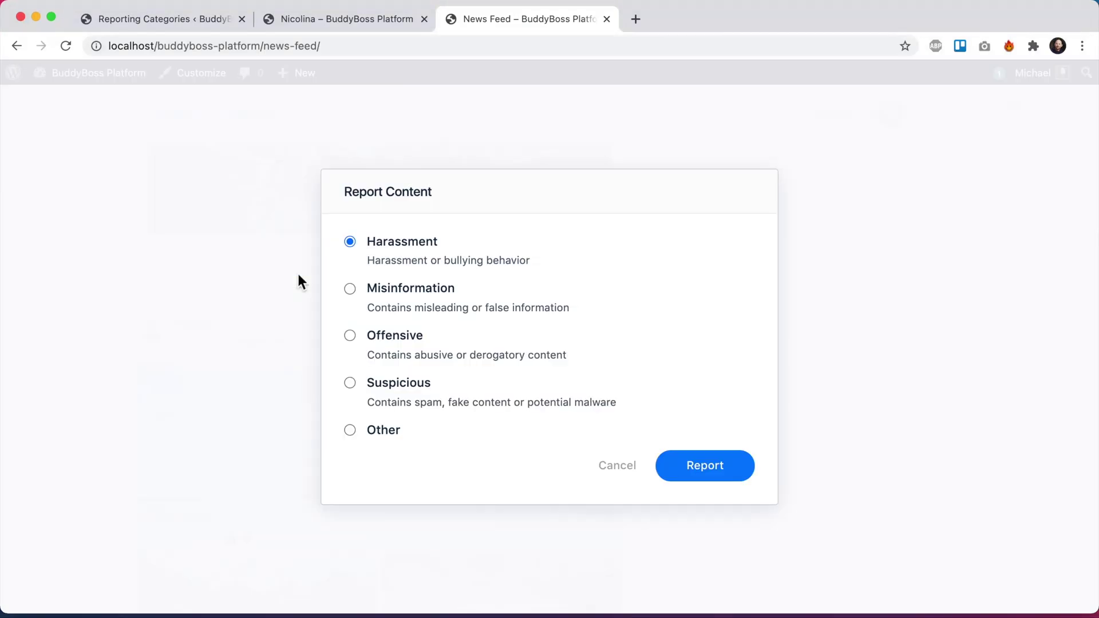
pyautogui.click(186, 21)
pyautogui.click(543, 22)
pyautogui.click(718, 472)
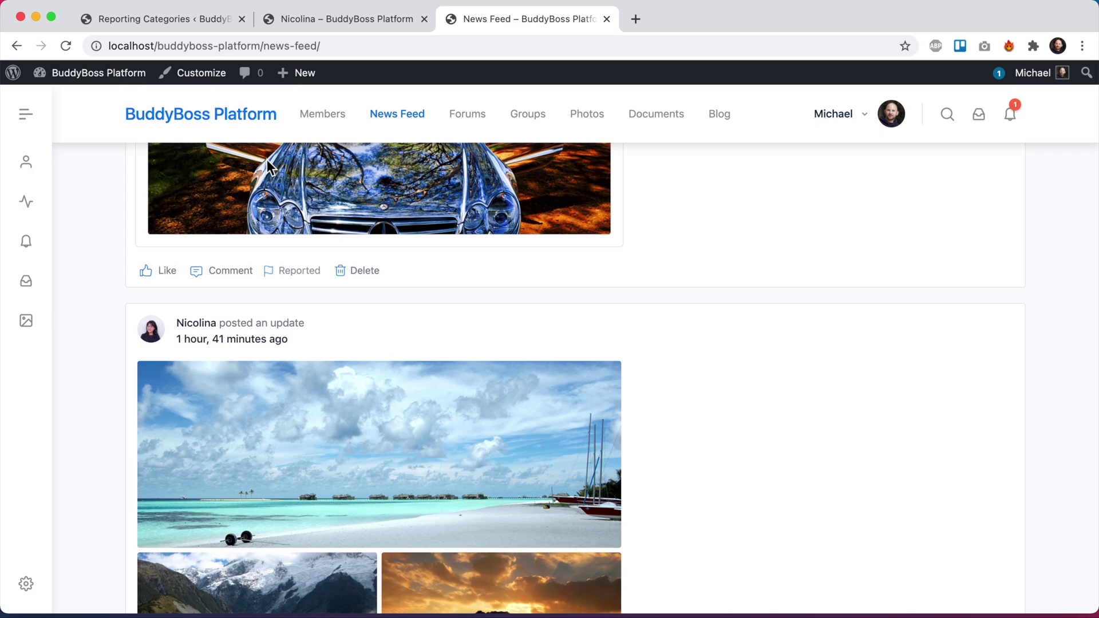
# - Open Reported Content and view the reports filed against activity 297
pyautogui.click(197, 20)
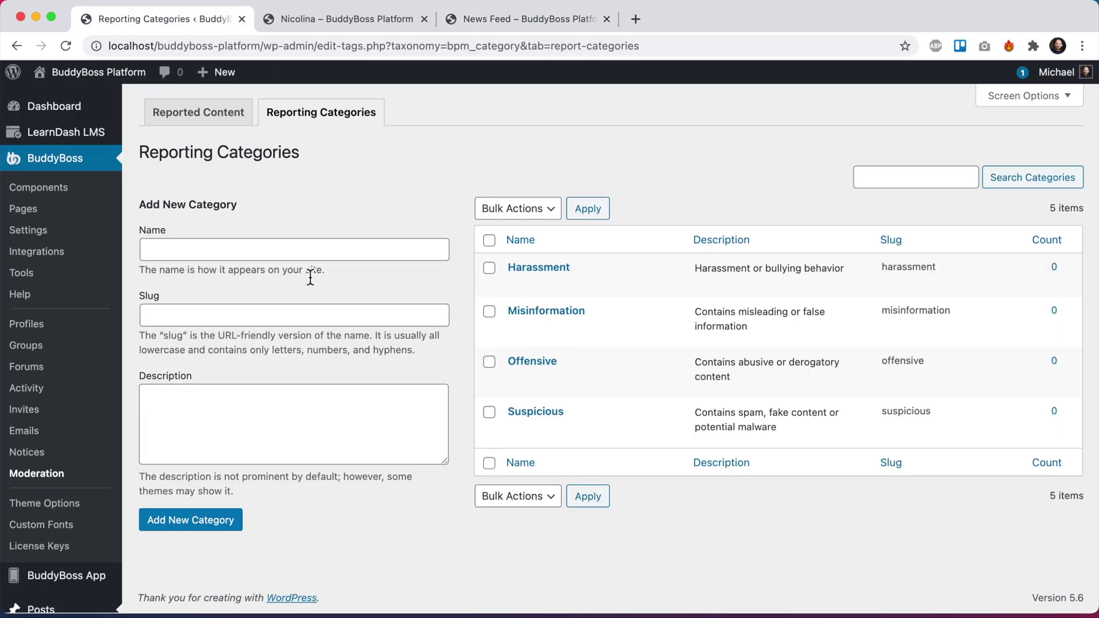
pyautogui.press('super+r')
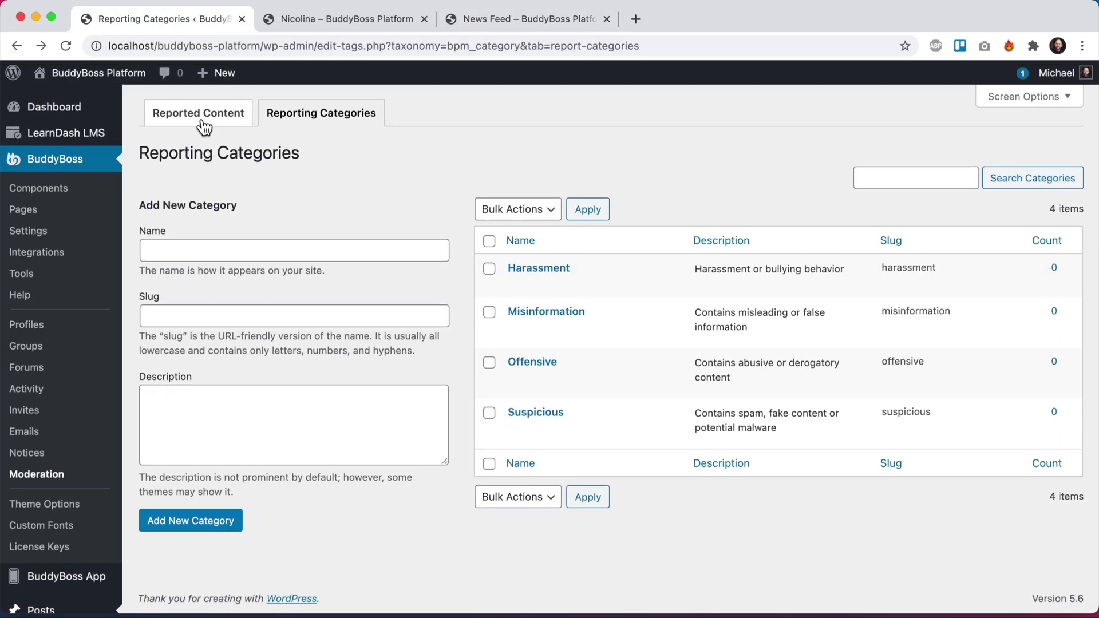
pyautogui.click(203, 126)
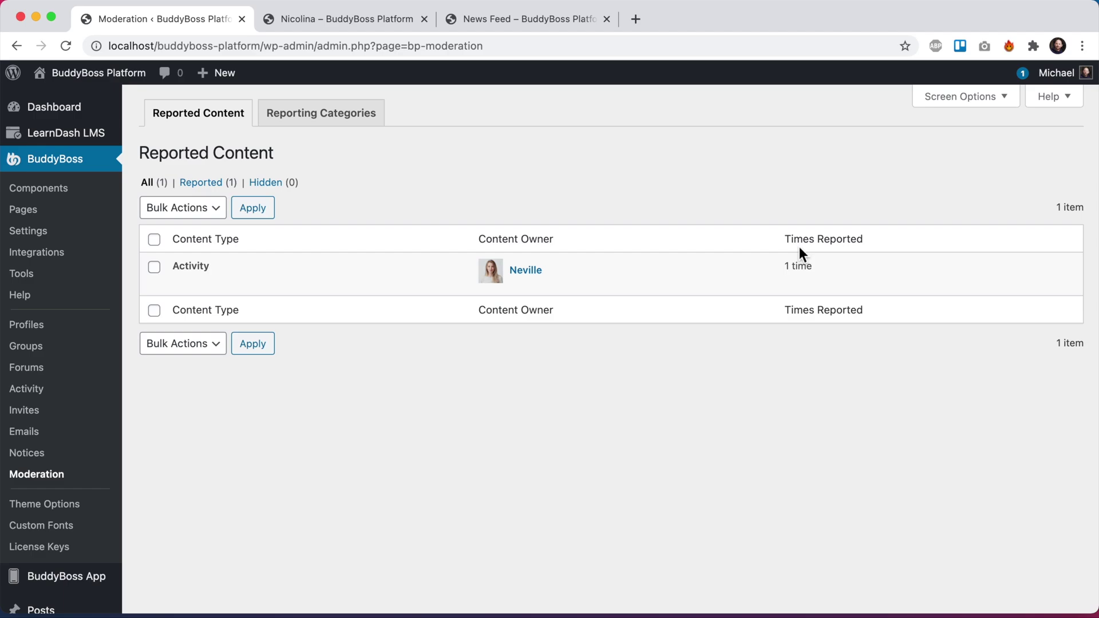
pyautogui.moveTo(800, 265)
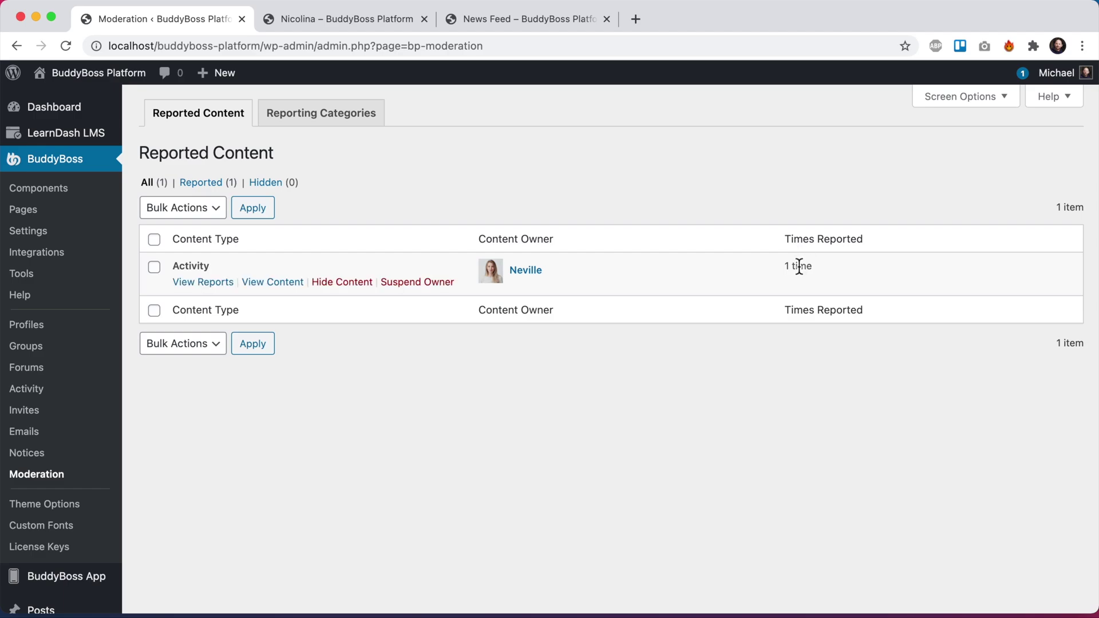
pyautogui.click(218, 293)
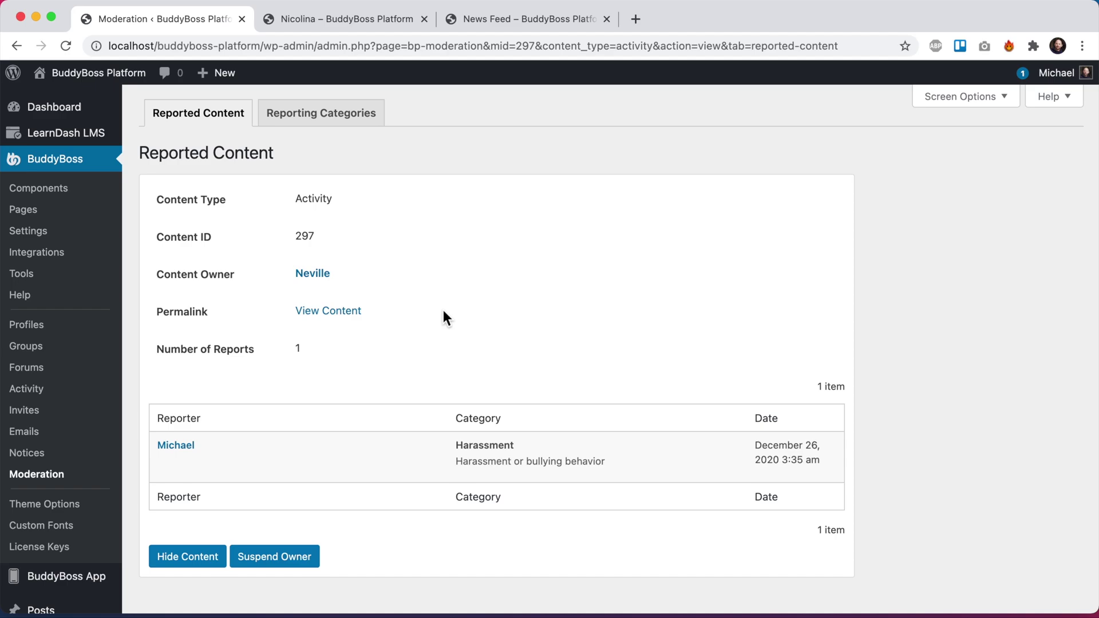
# - Check the reported post on the site, then hide it from all members and confirm
pyautogui.click(330, 310)
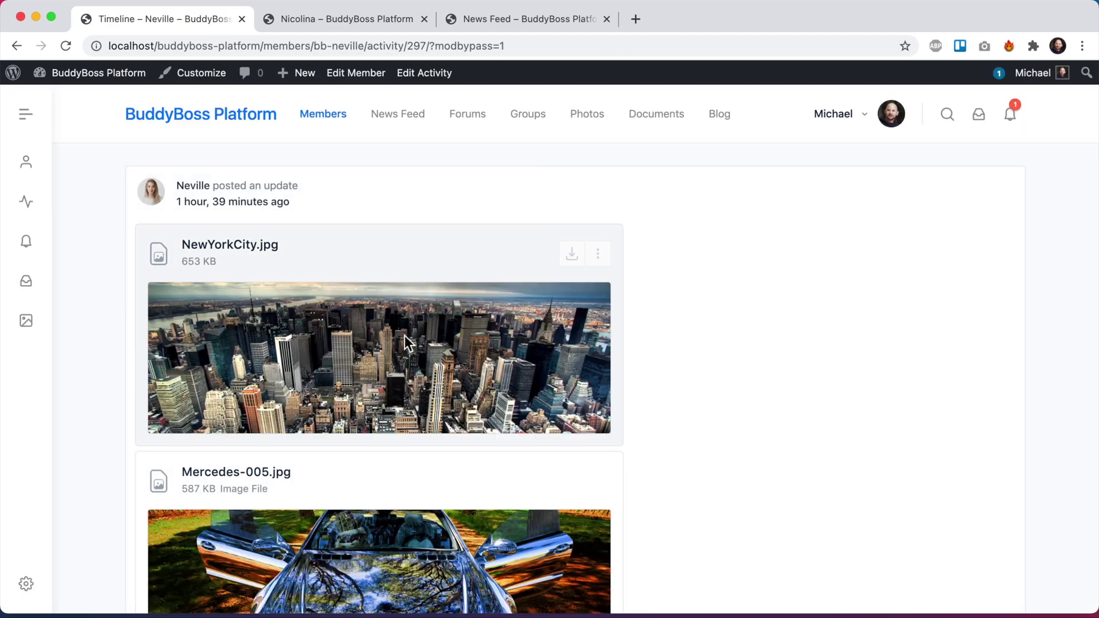
pyautogui.scroll(-4, 346, 471)
pyautogui.scroll(5, 345, 471)
pyautogui.click(16, 46)
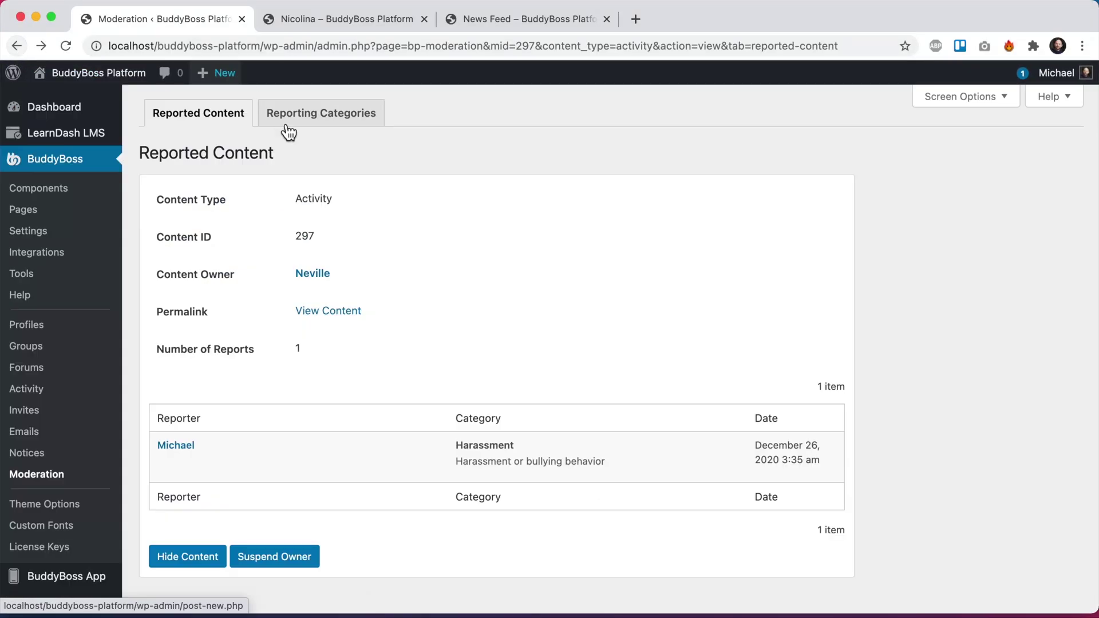
pyautogui.click(190, 559)
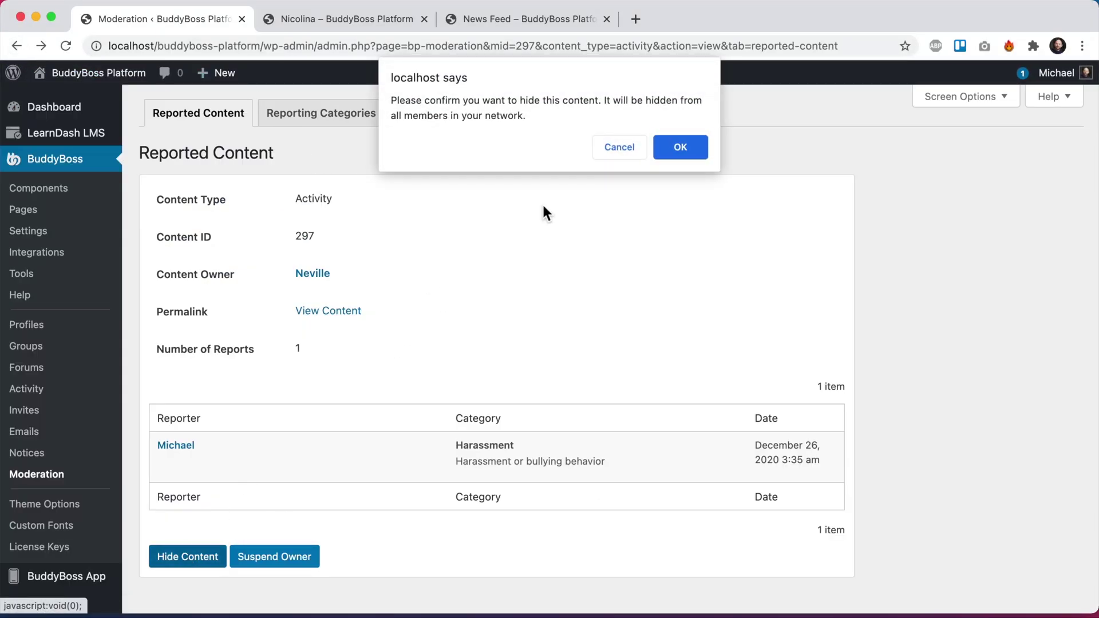
pyautogui.click(661, 147)
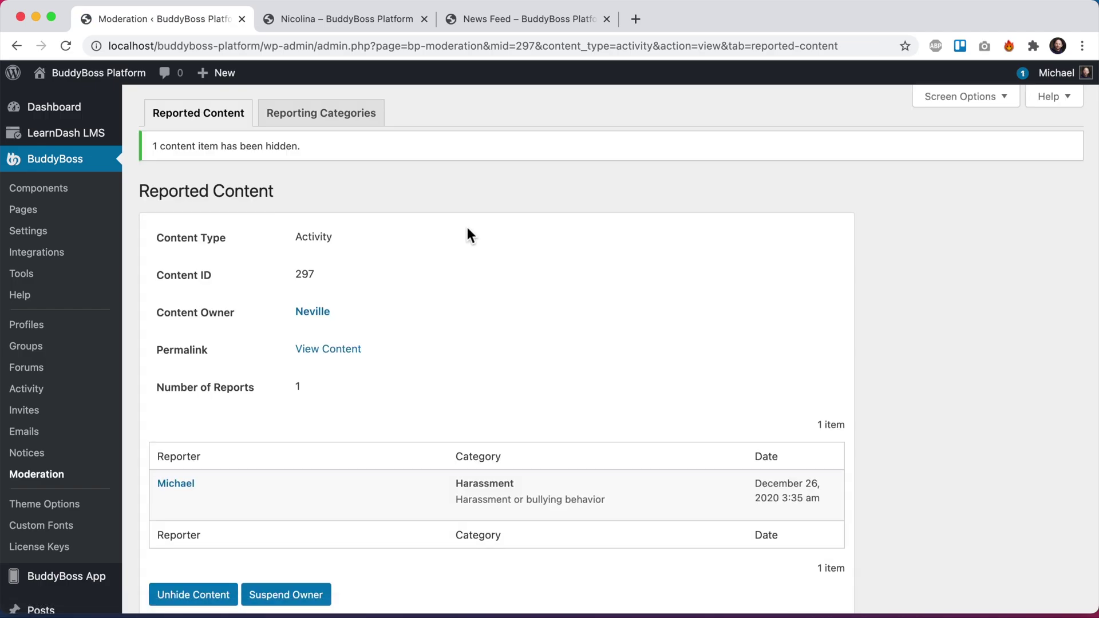
# - Reload the news feed to confirm the hidden post is gone, then go back to the report details
pyautogui.moveTo(500, 23); pyautogui.dragTo(355, 32)
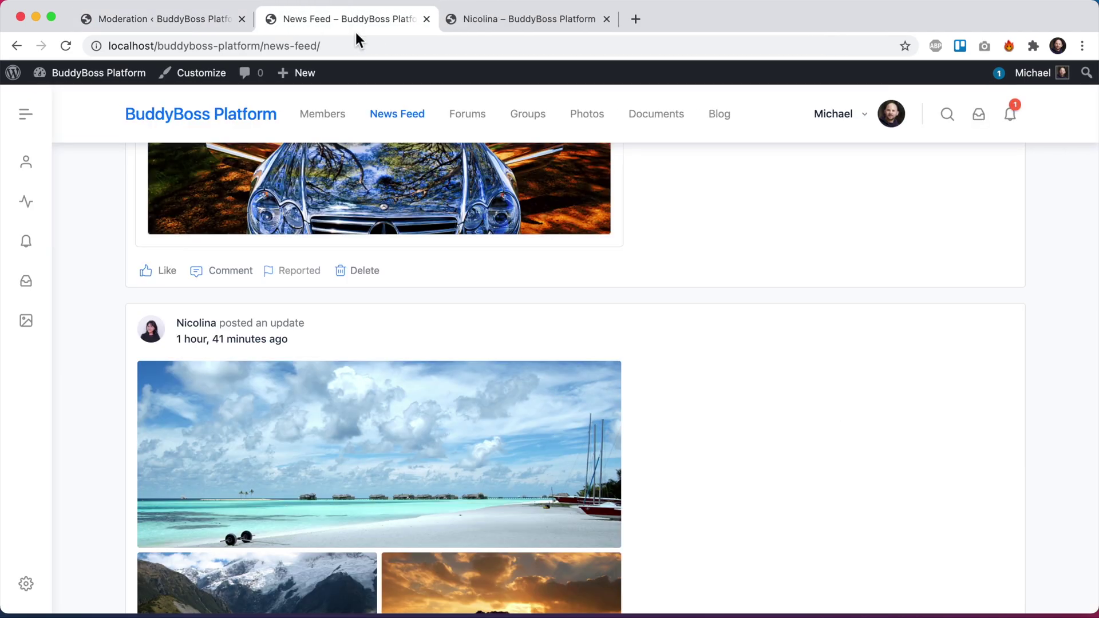
pyautogui.scroll(4, 113, 301)
pyautogui.scroll(4, 113, 300)
pyautogui.press('super+r')
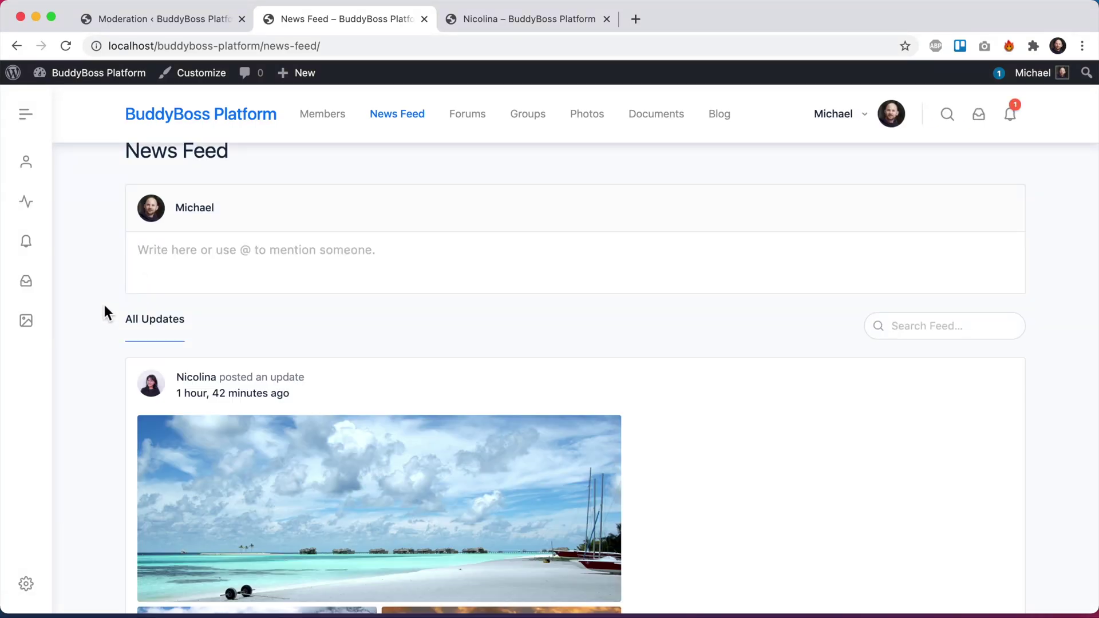
pyautogui.scroll(-2, 118, 289)
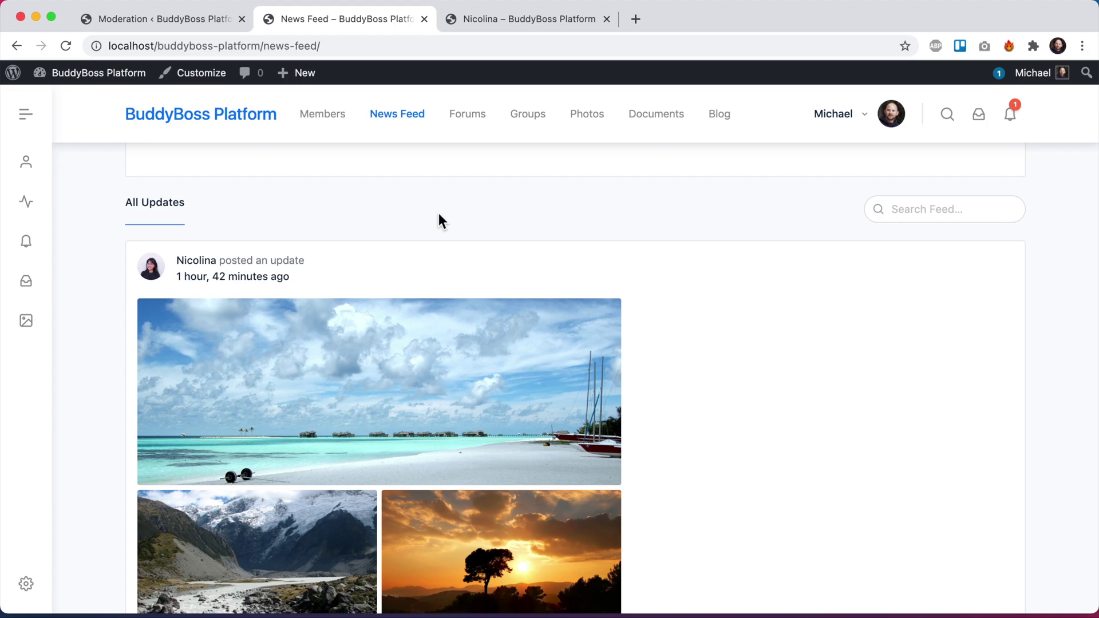
pyautogui.click(165, 14)
pyautogui.scroll(-3, 414, 380)
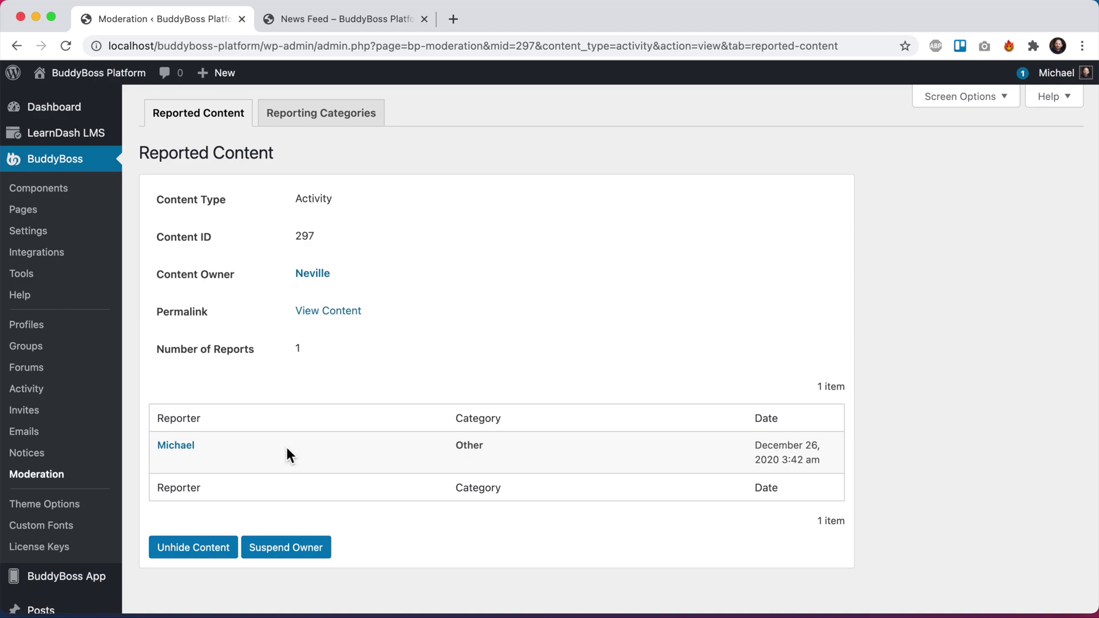
# - Switch to the news feed and scroll to the beach photo post now at the top
pyautogui.click(295, 21)
pyautogui.scroll(-2, 92, 356)
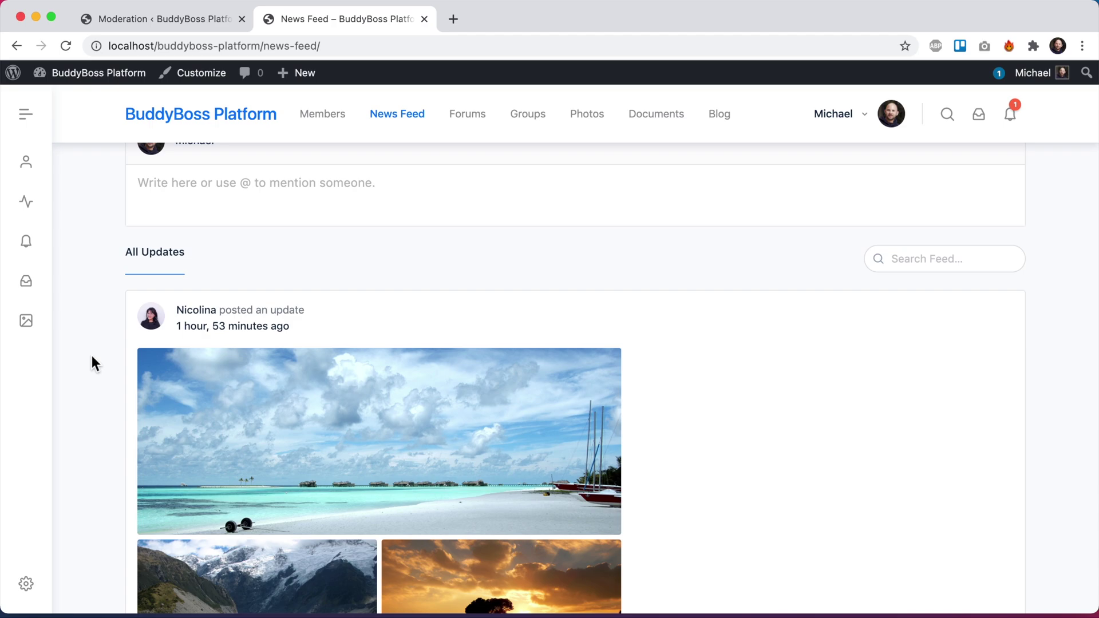
# - Report the beach photo post, keeping Harassment as the reason
pyautogui.scroll(-3, 91, 364)
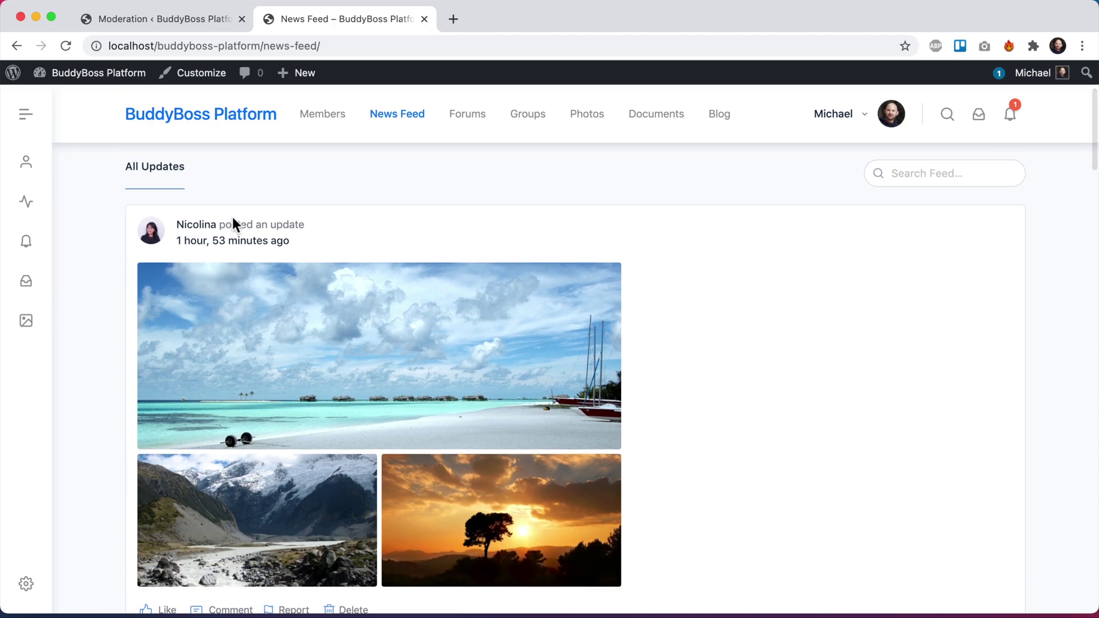
pyautogui.scroll(-2, 360, 257)
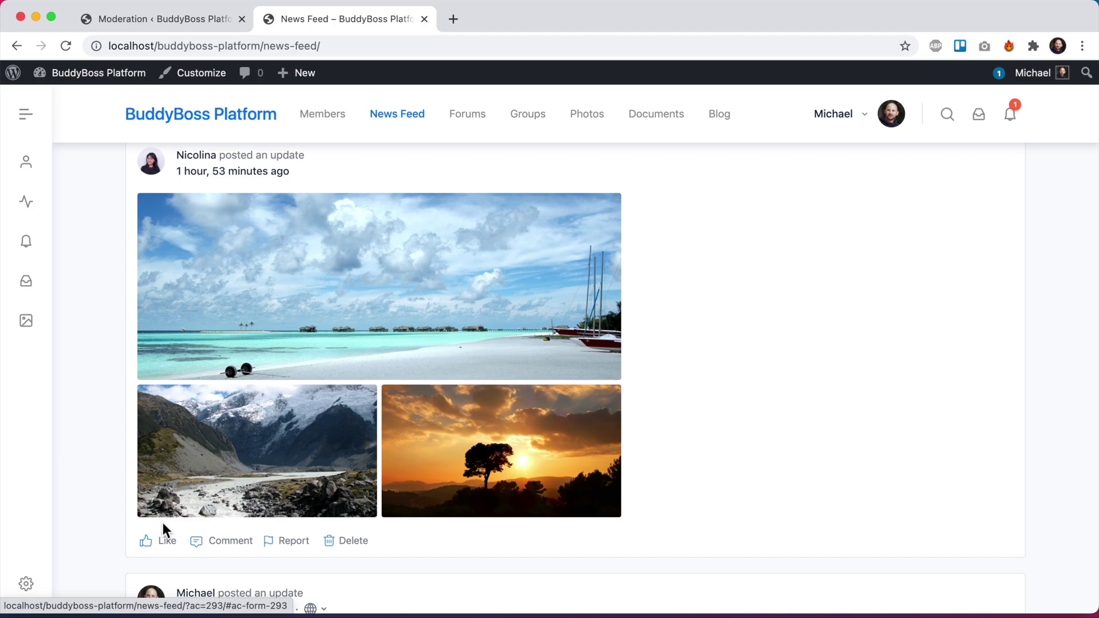
pyautogui.click(294, 542)
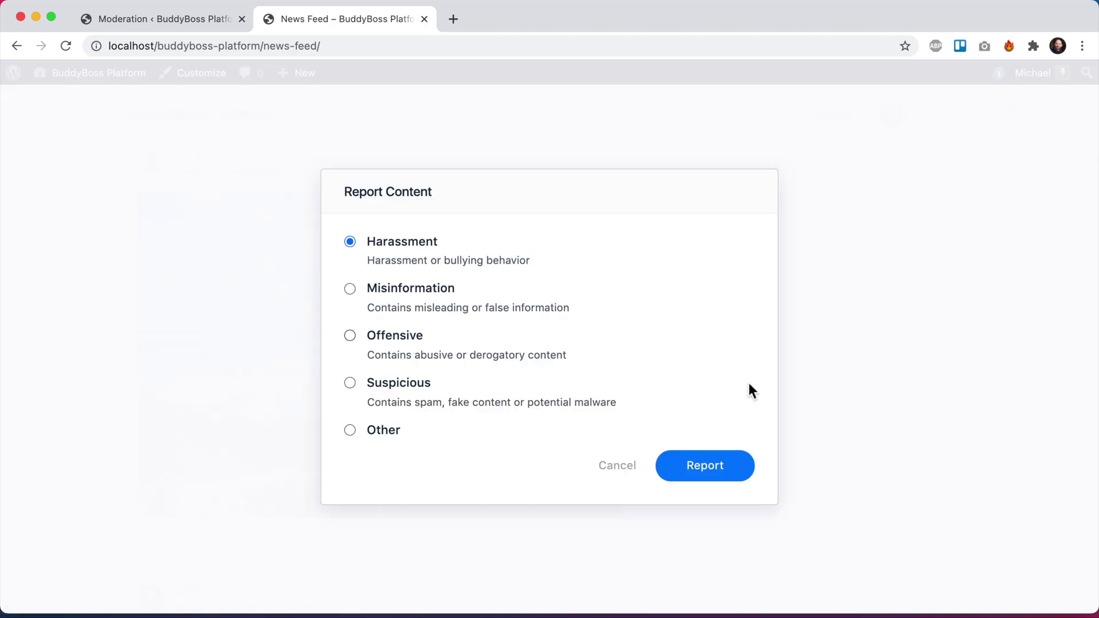
pyautogui.click(706, 468)
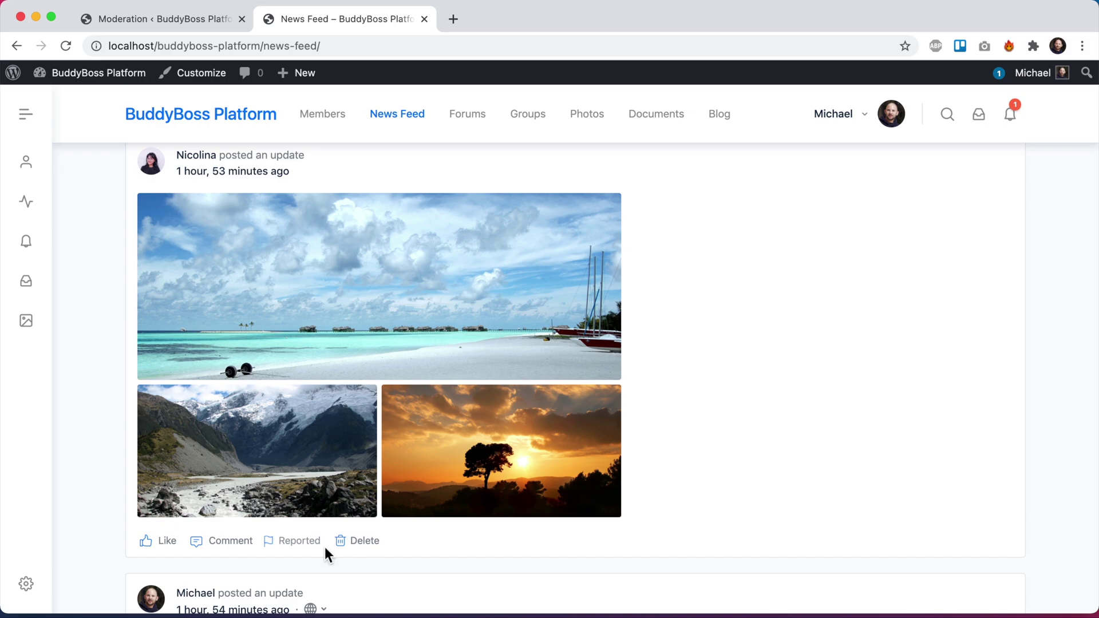
# - Check that Reported Content lists two activities, one hidden, then go back to the news feed
pyautogui.click(184, 21)
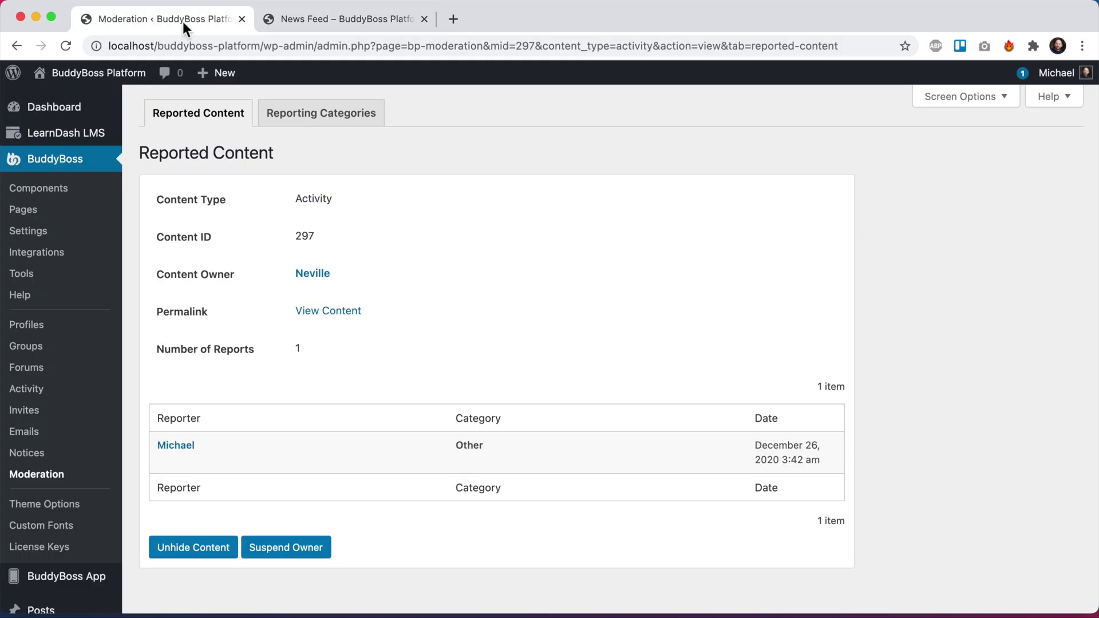
pyautogui.click(201, 113)
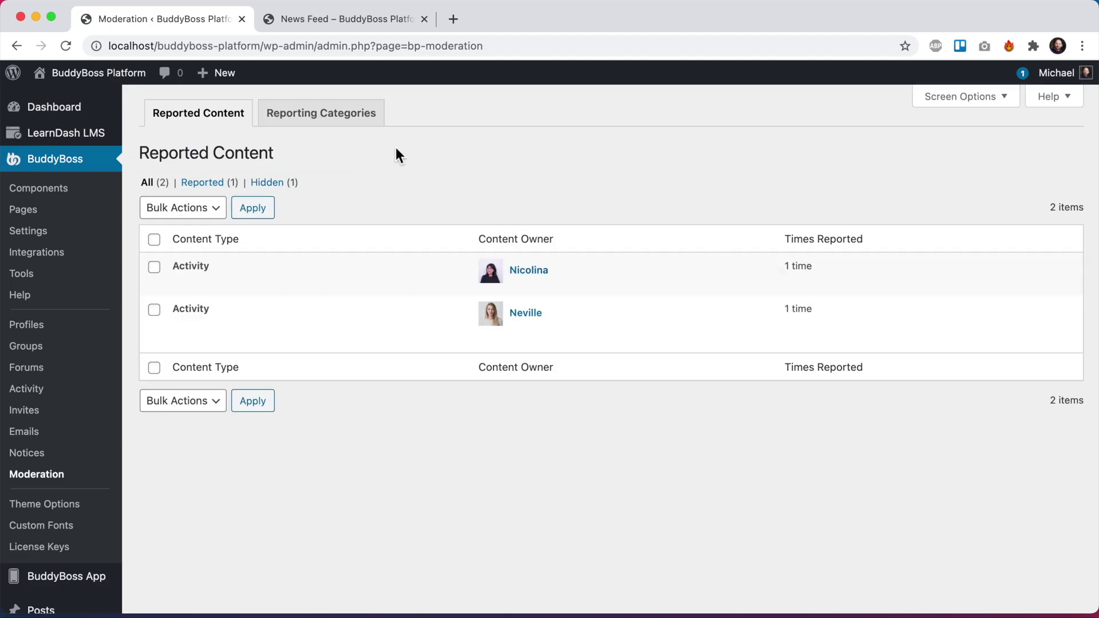
pyautogui.click(348, 19)
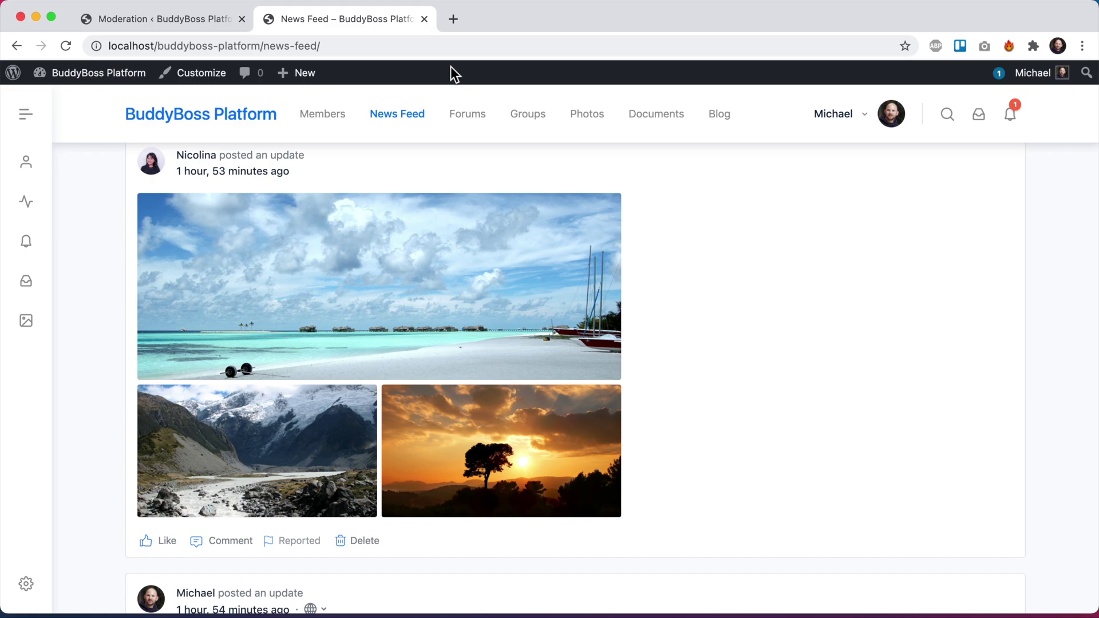
# - From the members directory, view the site as a member and open their news feed
pyautogui.keyDown('super'); pyautogui.click(332, 118); pyautogui.keyUp('super')
pyautogui.click(502, 18)
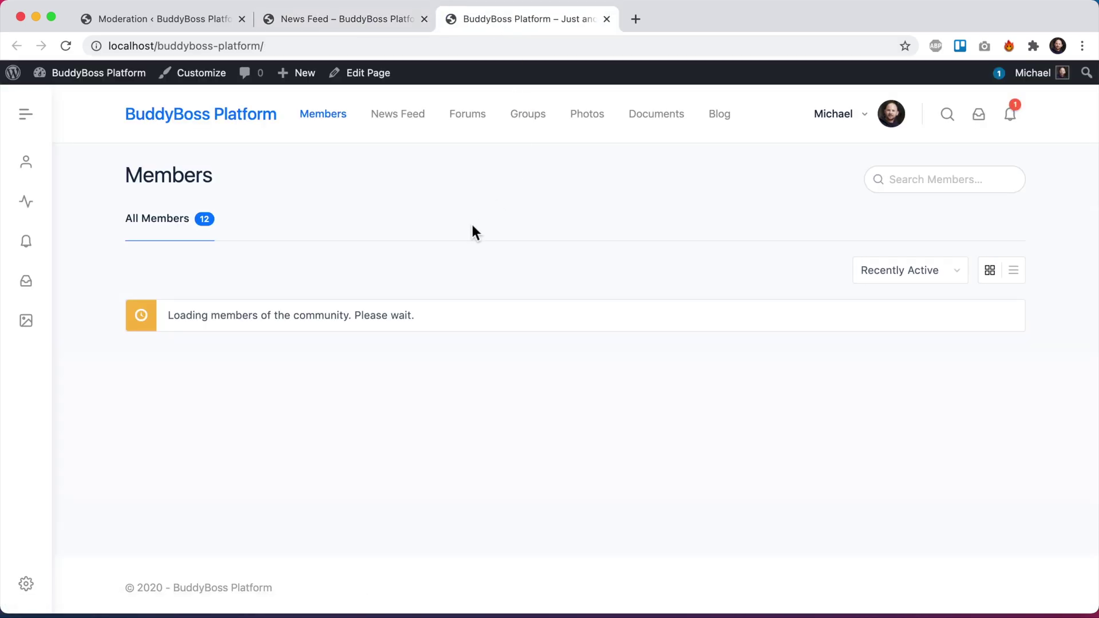
pyautogui.click(687, 361)
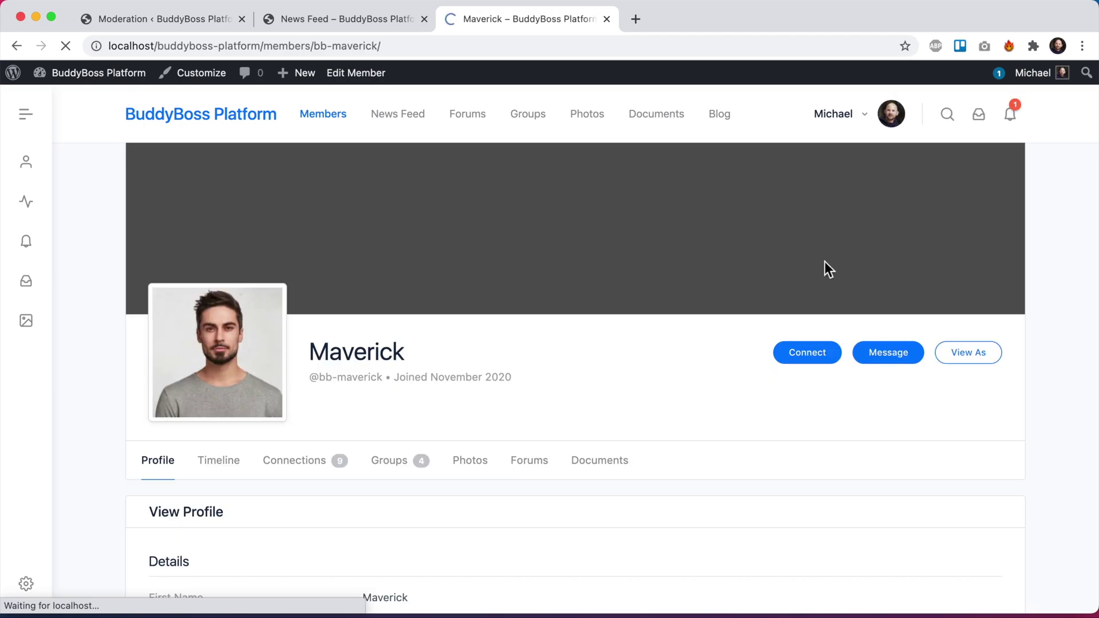
pyautogui.click(965, 352)
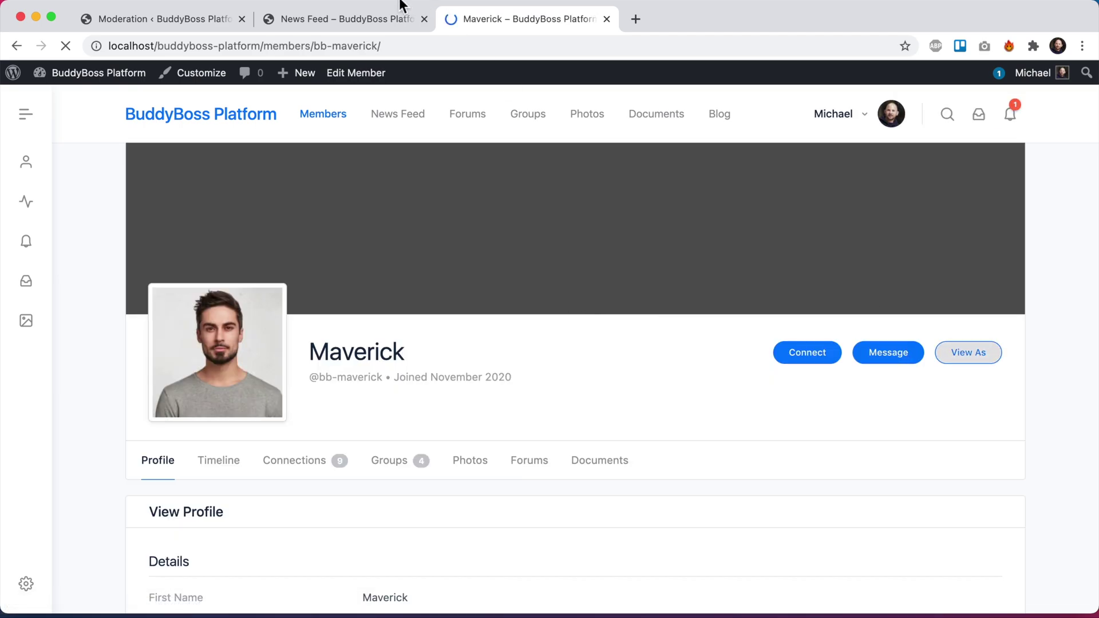
pyautogui.click(278, 18)
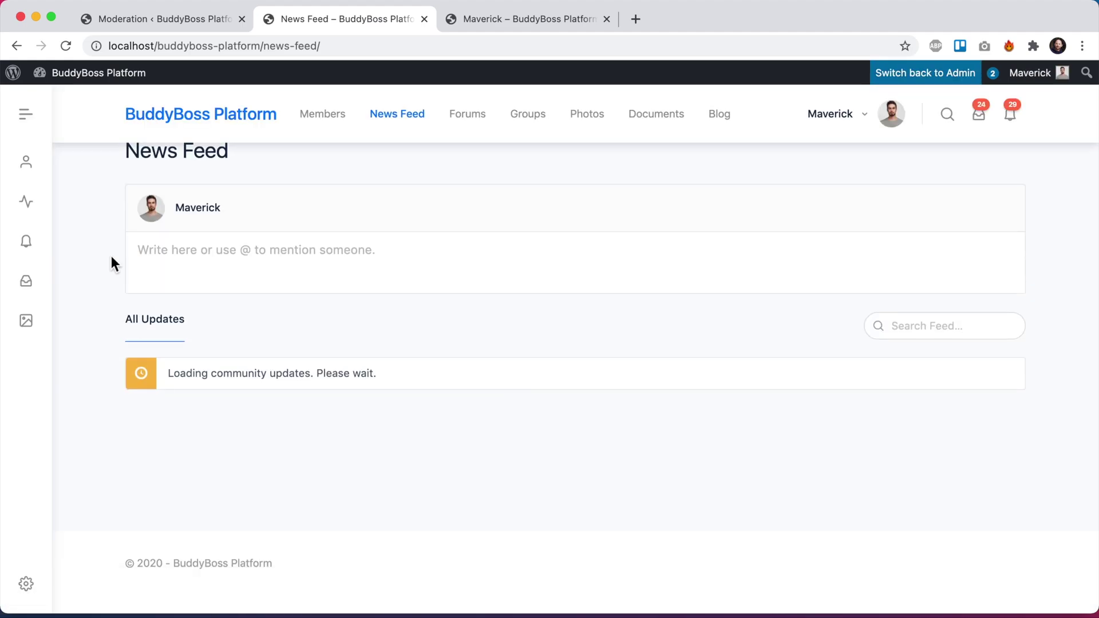
# - Report the beach photo post under Other with the reason 'I do not like it'
pyautogui.scroll(-5, 111, 256)
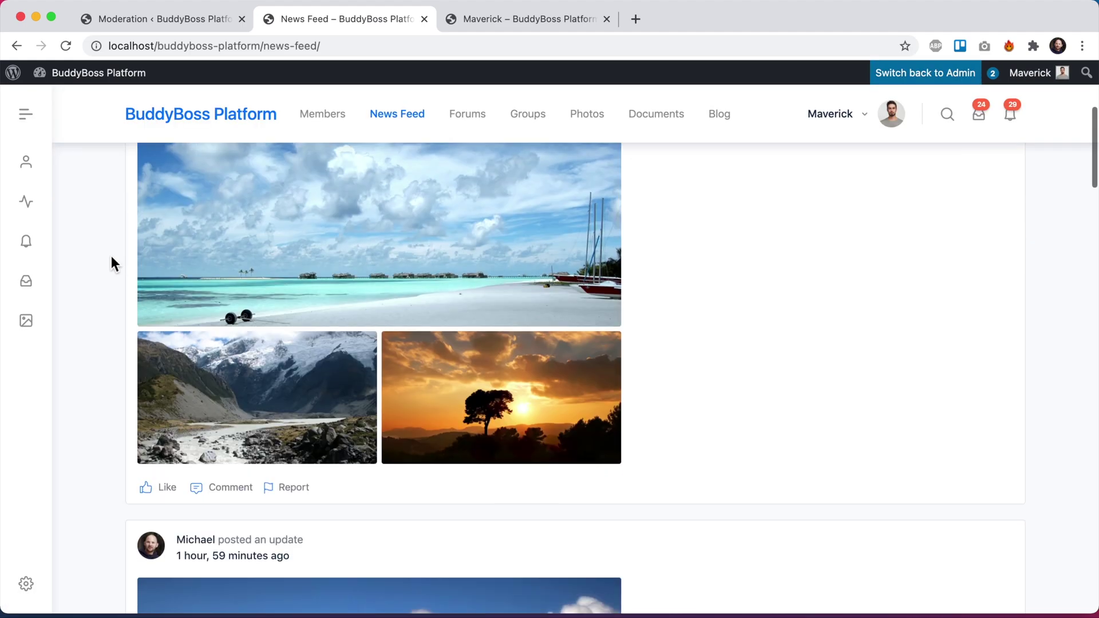
pyautogui.click(282, 488)
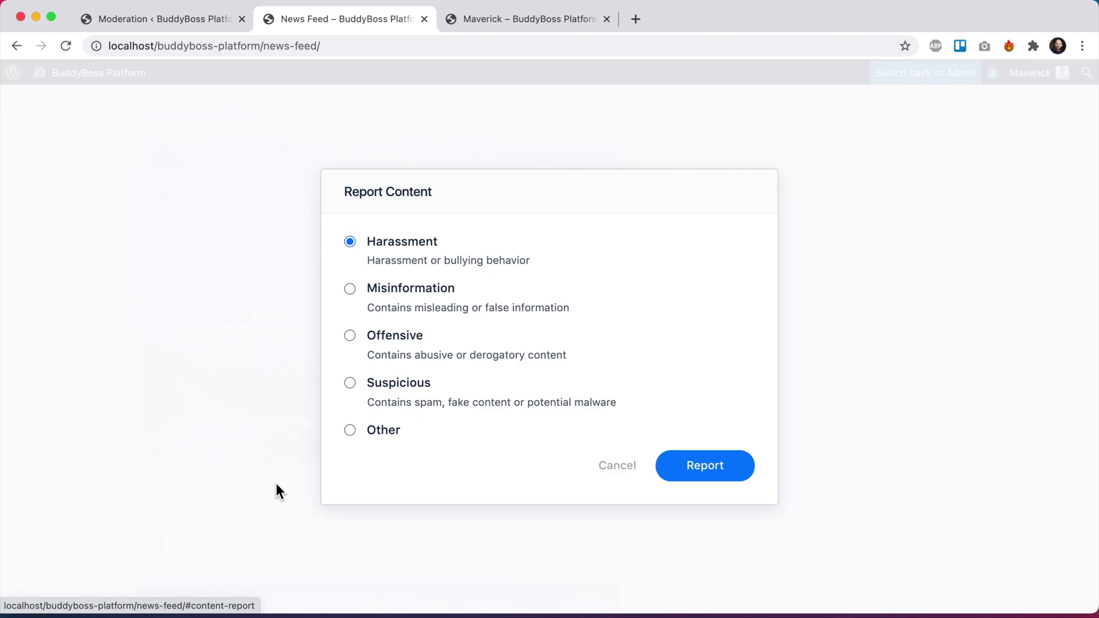
pyautogui.click(392, 424)
pyautogui.click(458, 444)
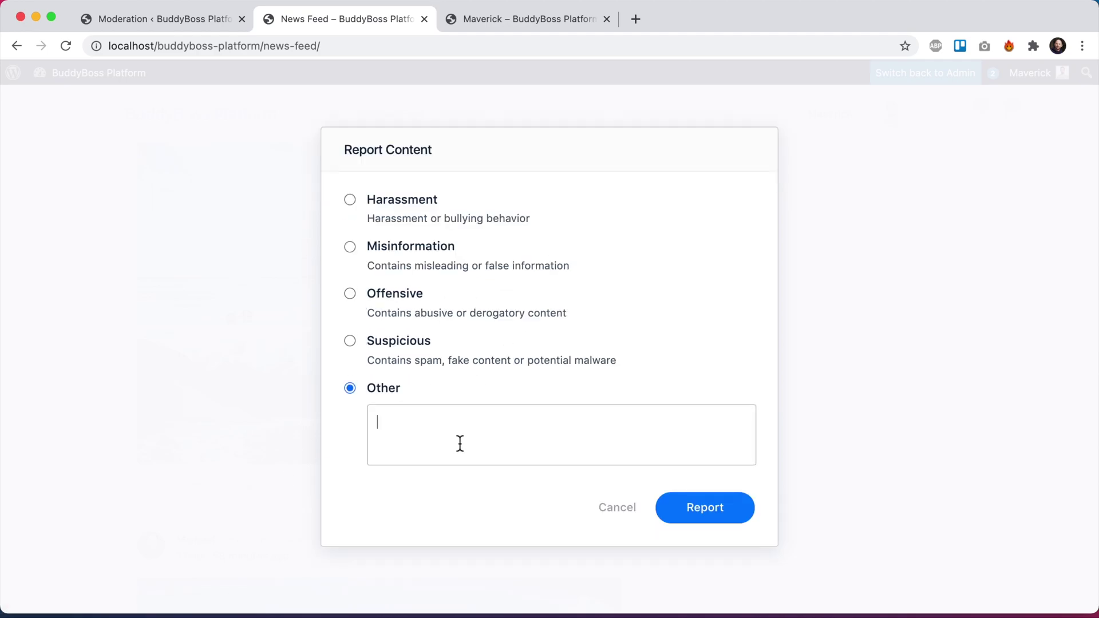
pyautogui.write('I do not like it')
pyautogui.click(675, 514)
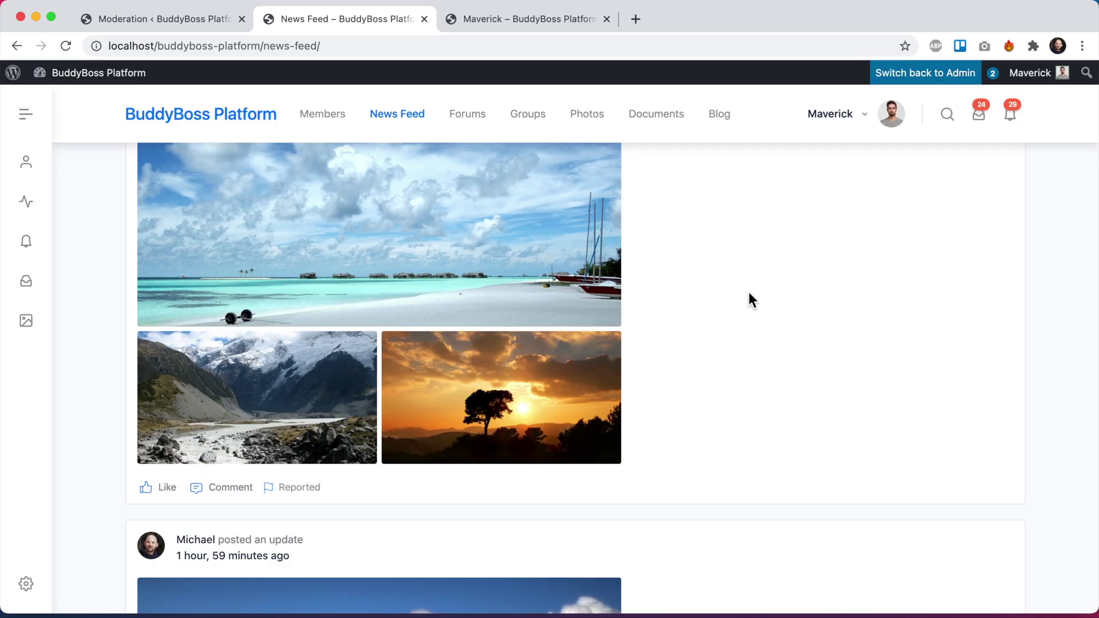
# - Reload the news feed and scroll through it to check the beach post
pyautogui.press('super+r')
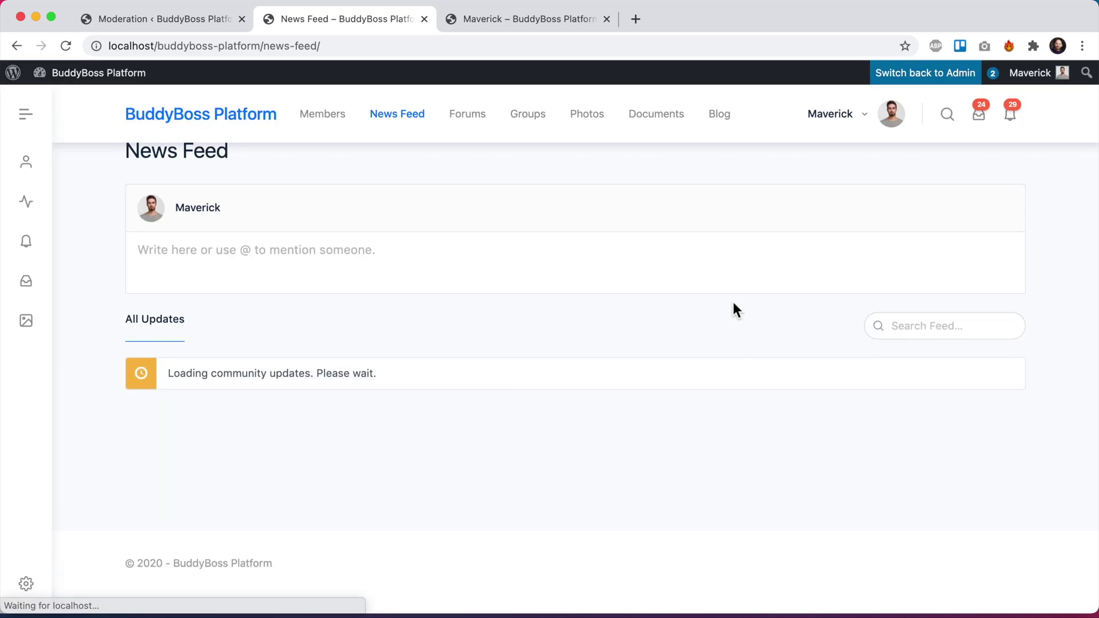
pyautogui.scroll(-3, 733, 309)
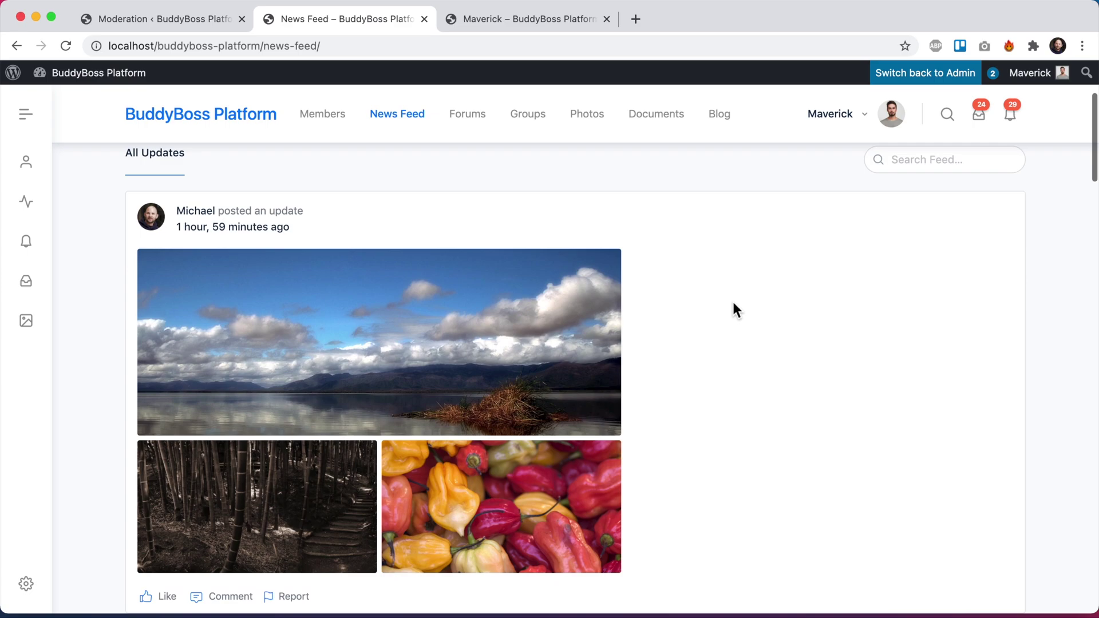
pyautogui.scroll(-5, 720, 434)
pyautogui.scroll(6, 719, 435)
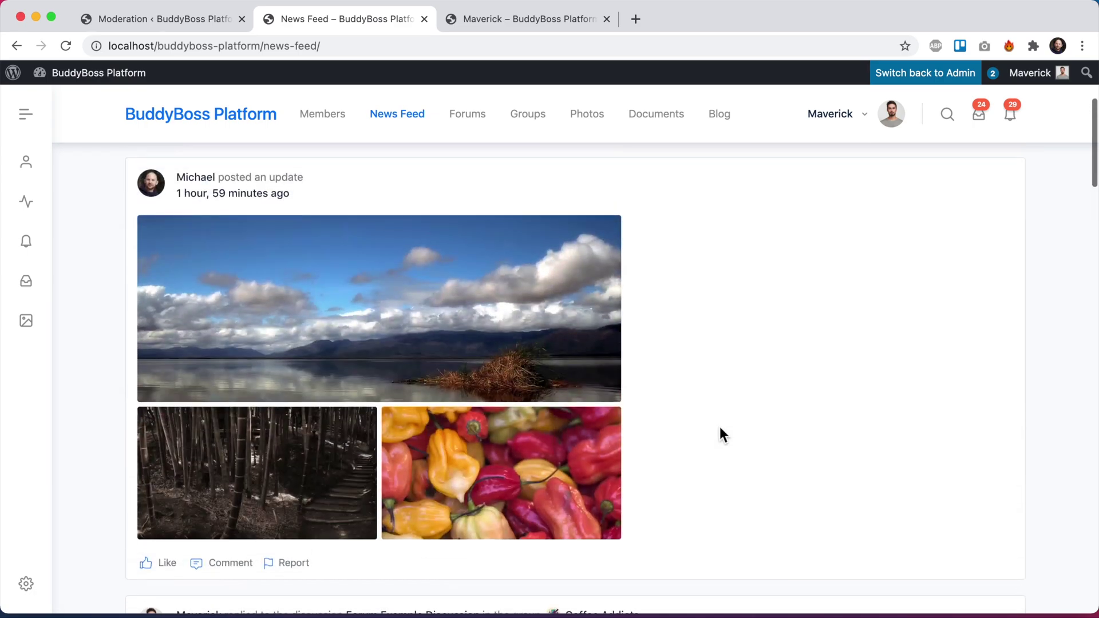
# - Switch back to the administrator, reload Reported Content, and filter it to Hidden items
pyautogui.click(922, 75)
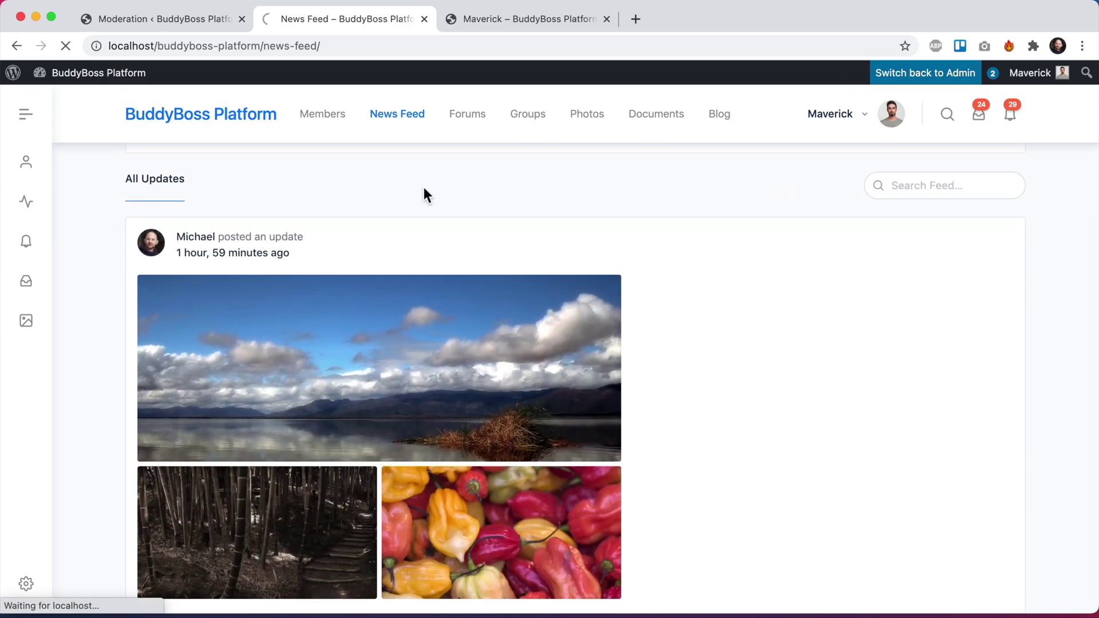
pyautogui.click(147, 18)
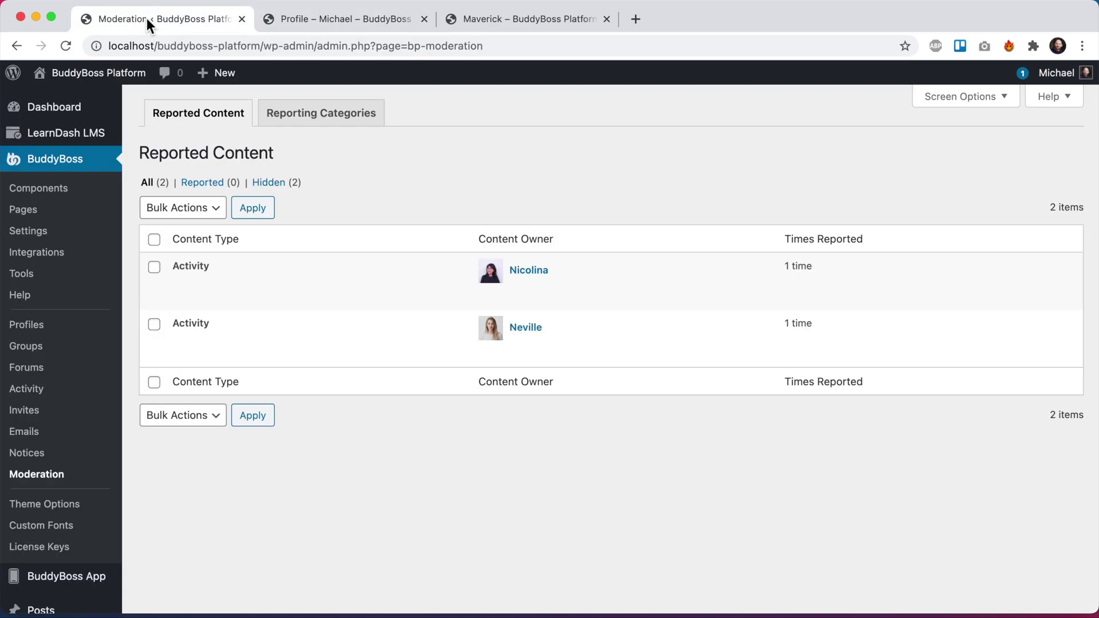
pyautogui.press('super+r')
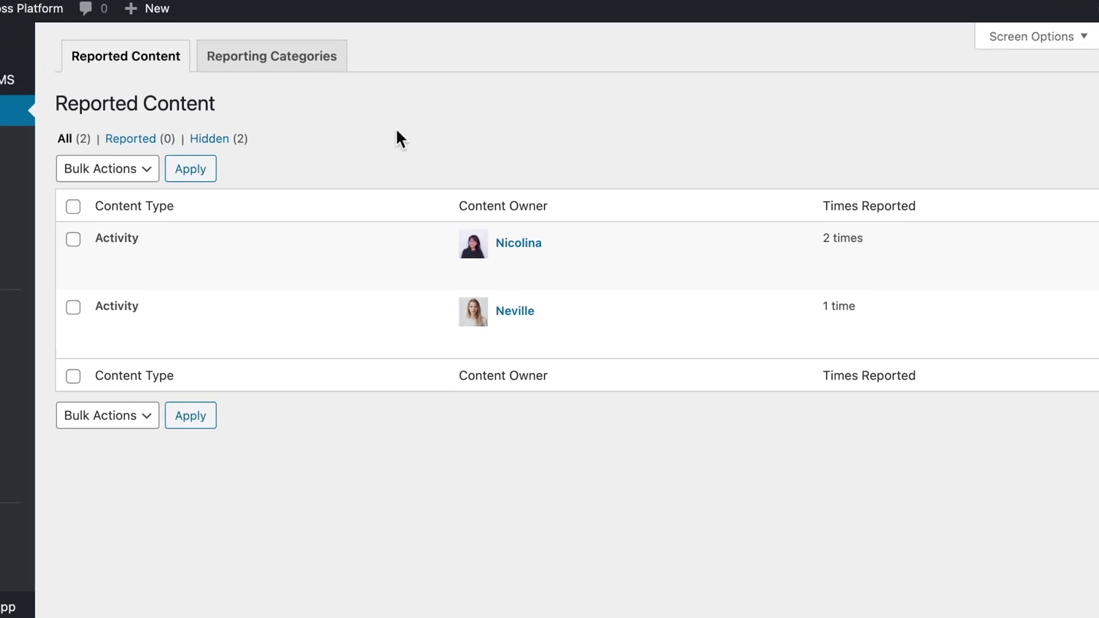
pyautogui.moveTo(519, 272)
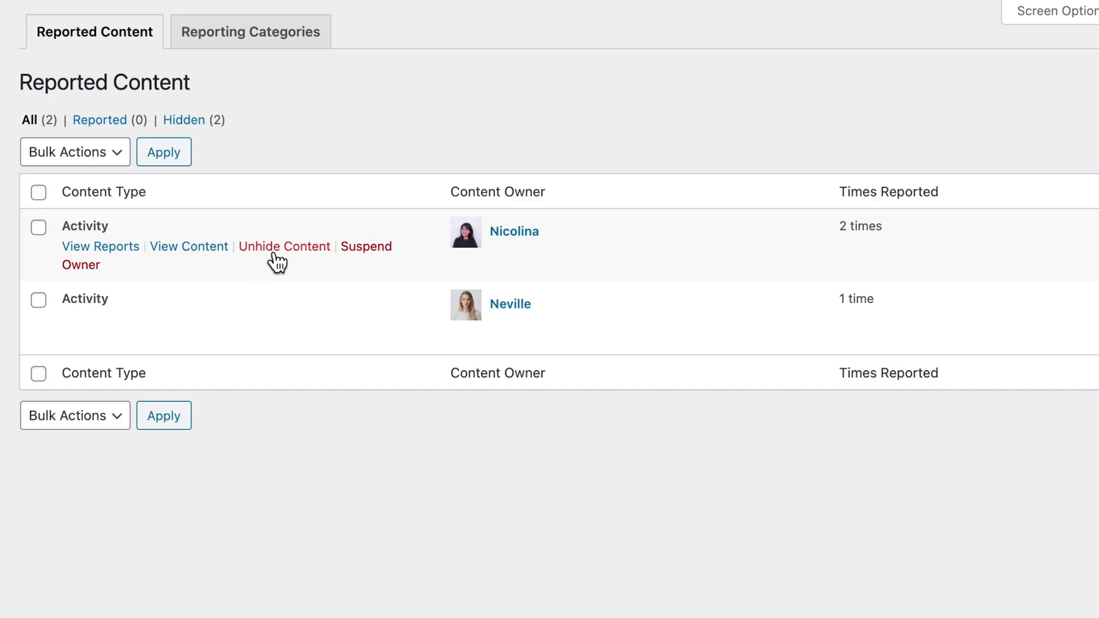
pyautogui.click(187, 122)
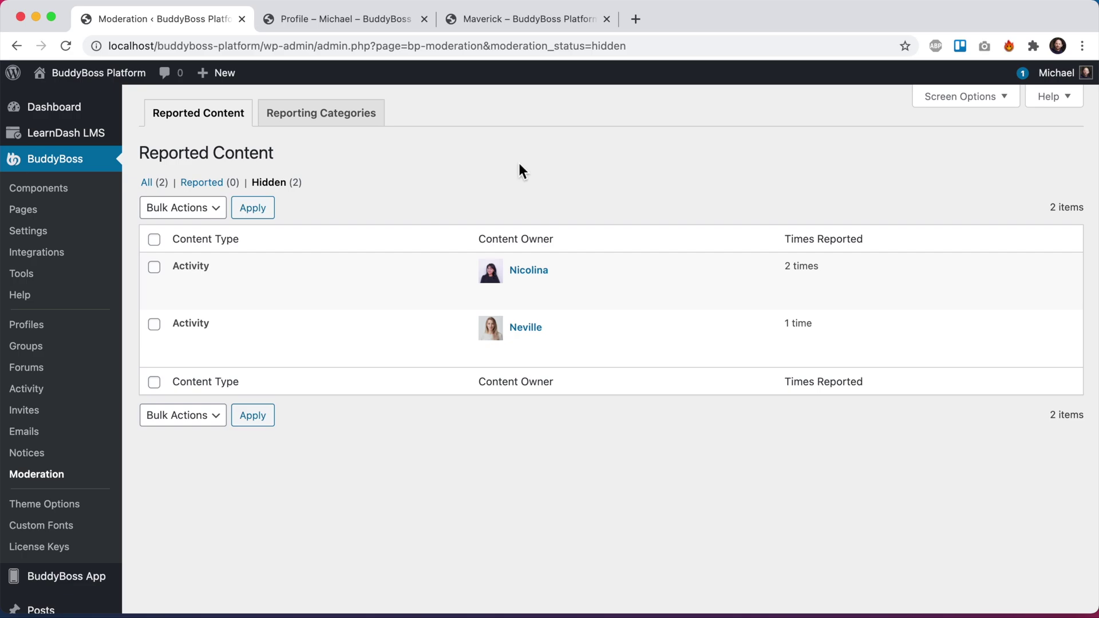
# - In Moderation settings, allow reporting of activity comments, groups, forums, discussions, replies, documents, photos and blog comments
pyautogui.click(29, 232)
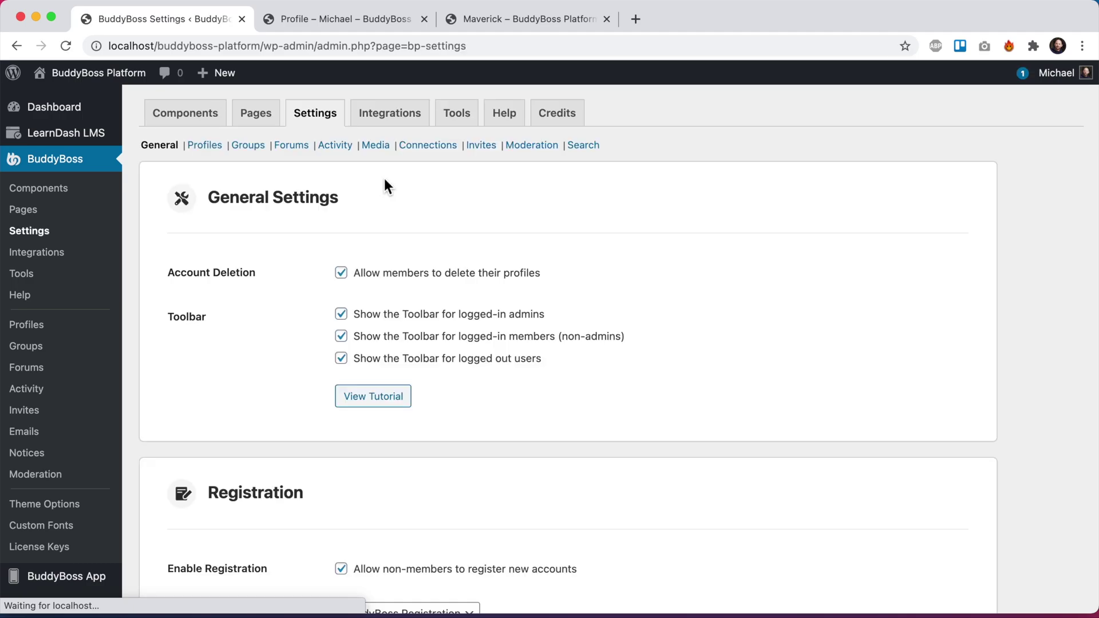
pyautogui.click(531, 145)
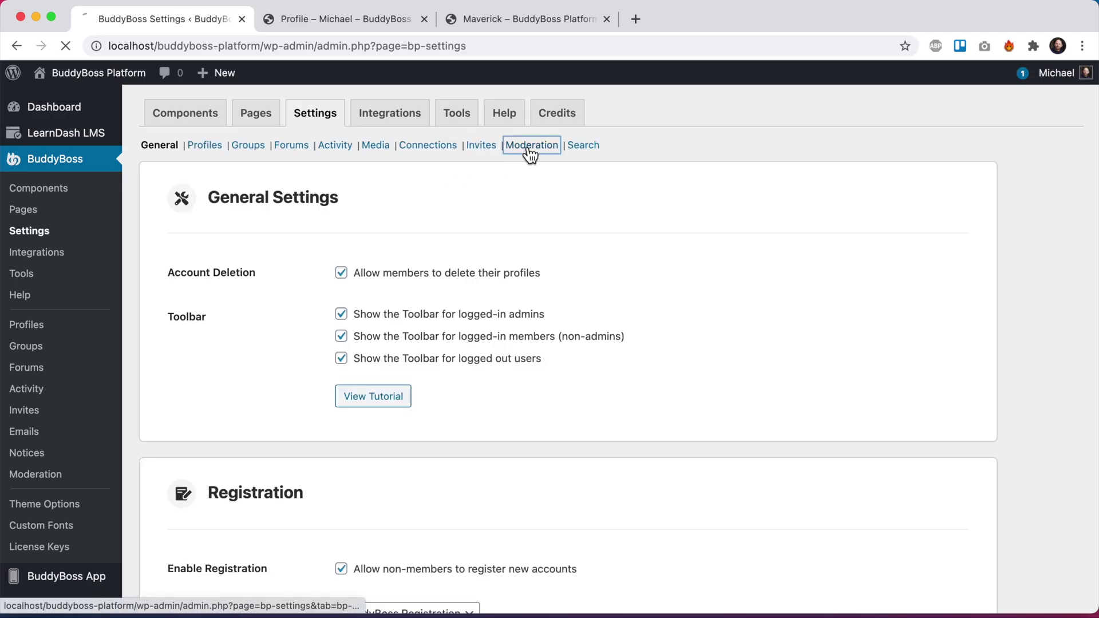
pyautogui.scroll(-7, 305, 291)
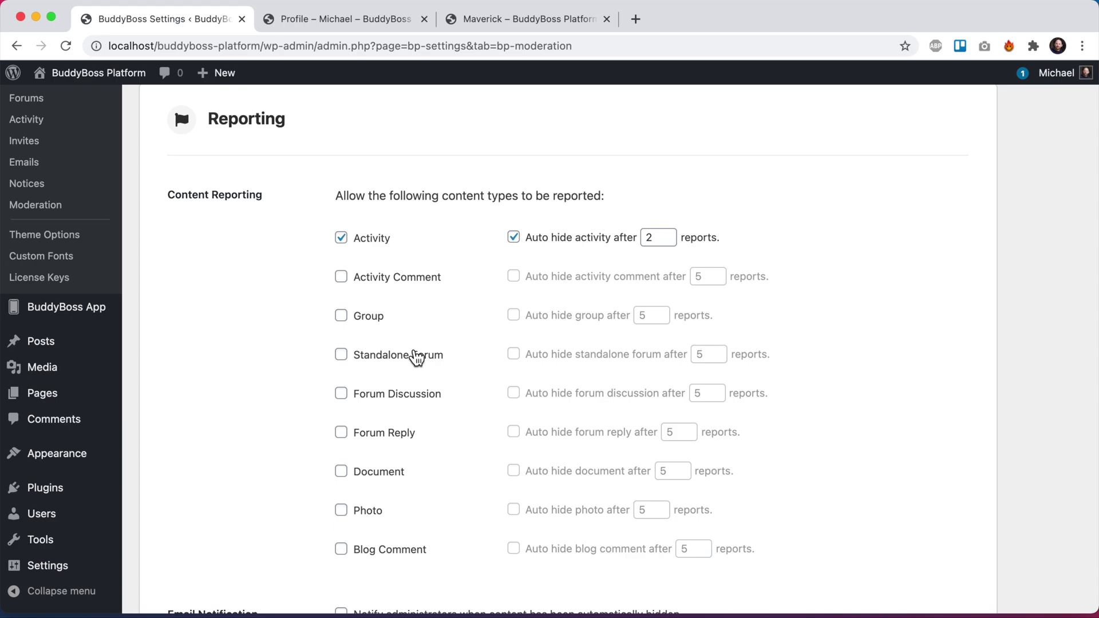
pyautogui.click(384, 281)
pyautogui.click(372, 319)
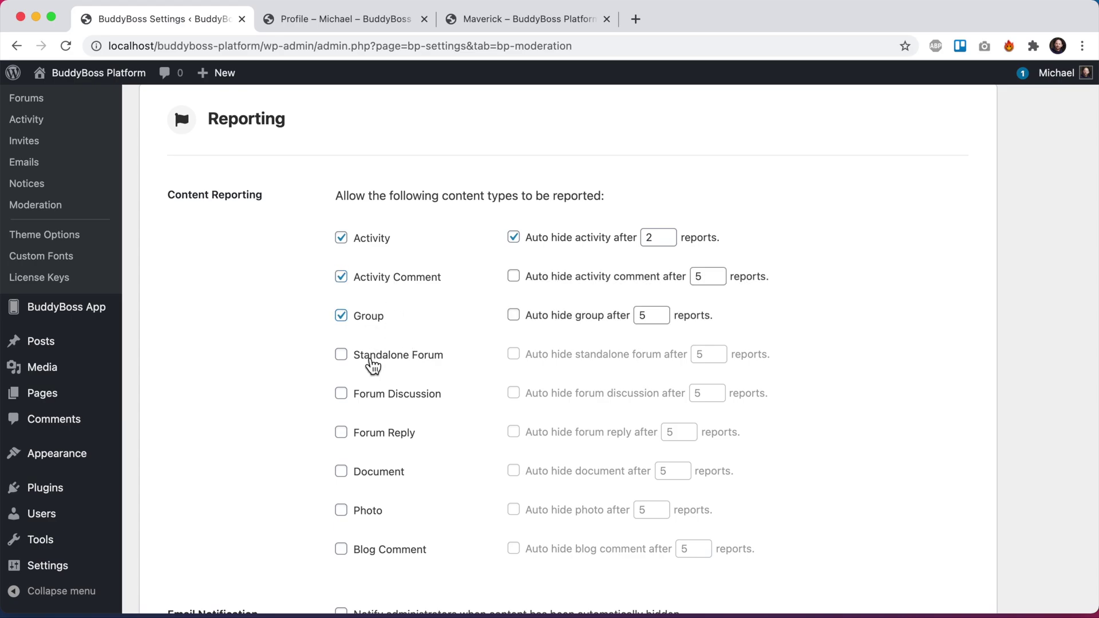
pyautogui.click(402, 365)
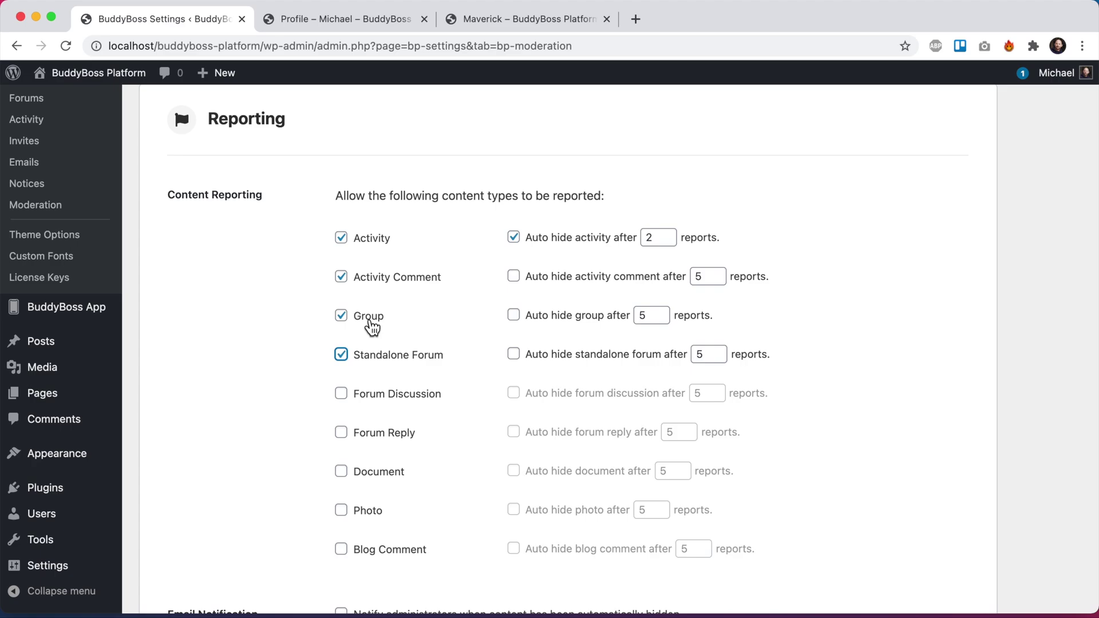
pyautogui.click(400, 396)
pyautogui.click(379, 444)
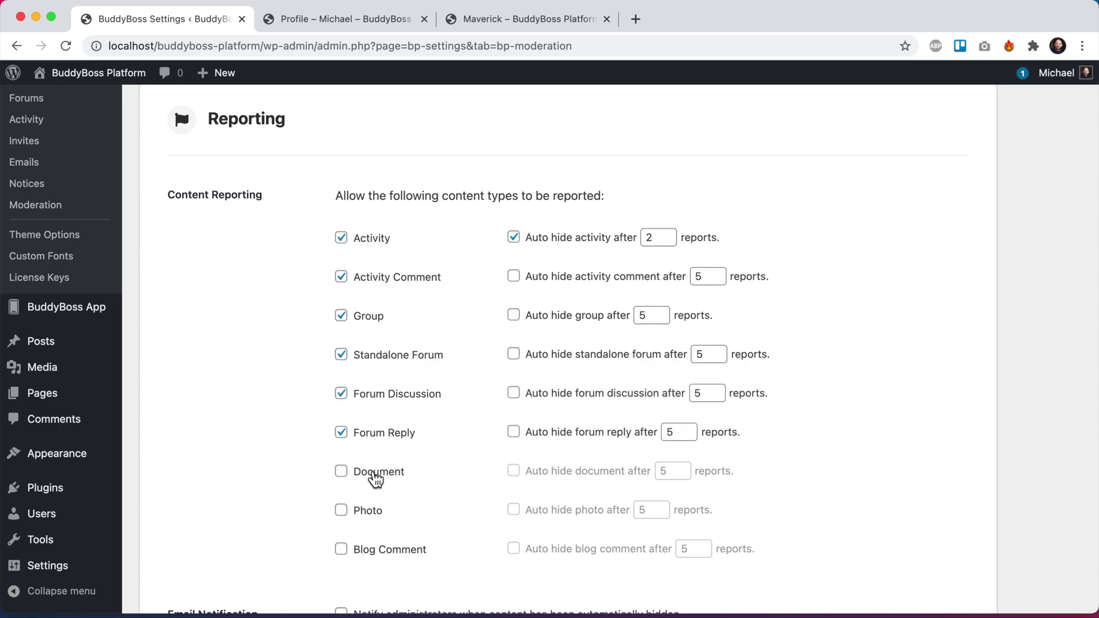
pyautogui.click(376, 473)
pyautogui.click(368, 511)
pyautogui.click(371, 559)
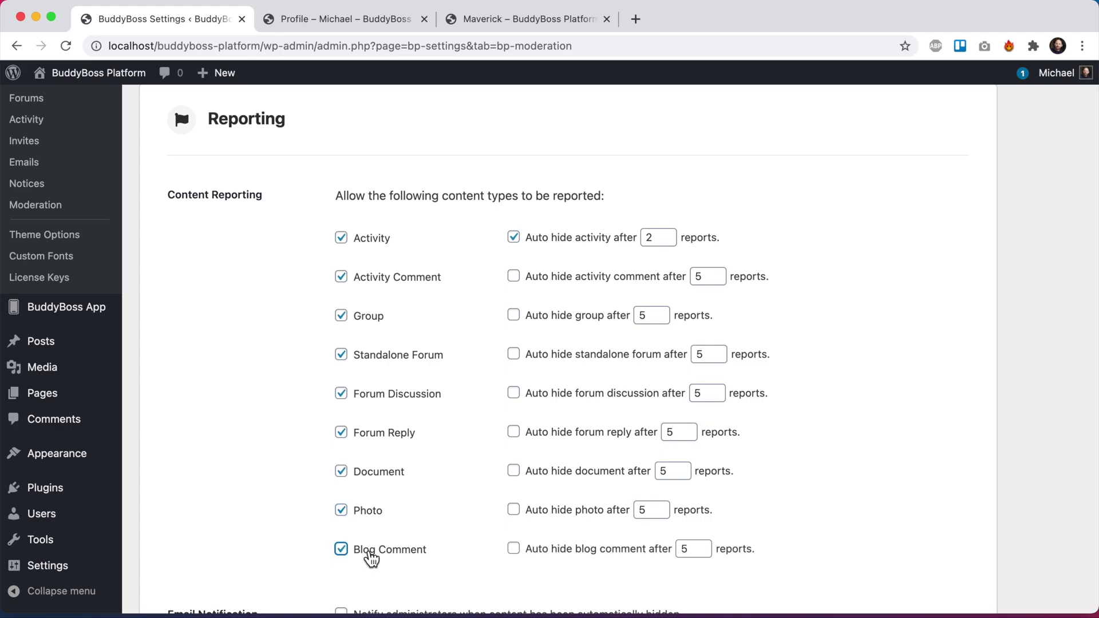
# - Turn on e-mail notification to administrators for auto-hidden content and save the settings
pyautogui.scroll(-3, 369, 557)
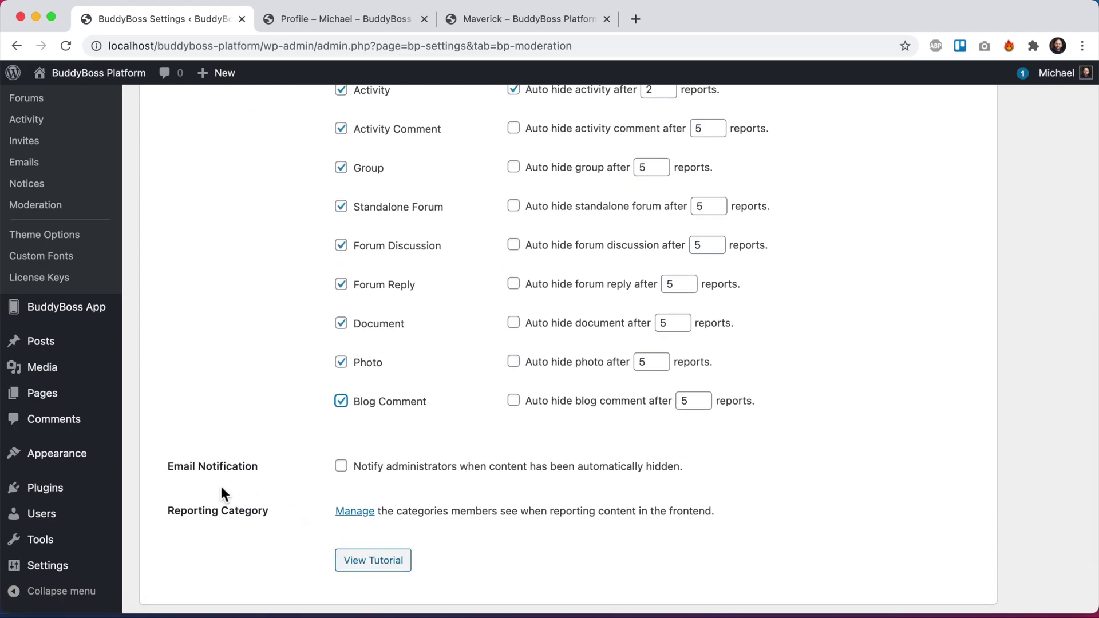
pyautogui.click(367, 474)
pyautogui.scroll(-2, 664, 482)
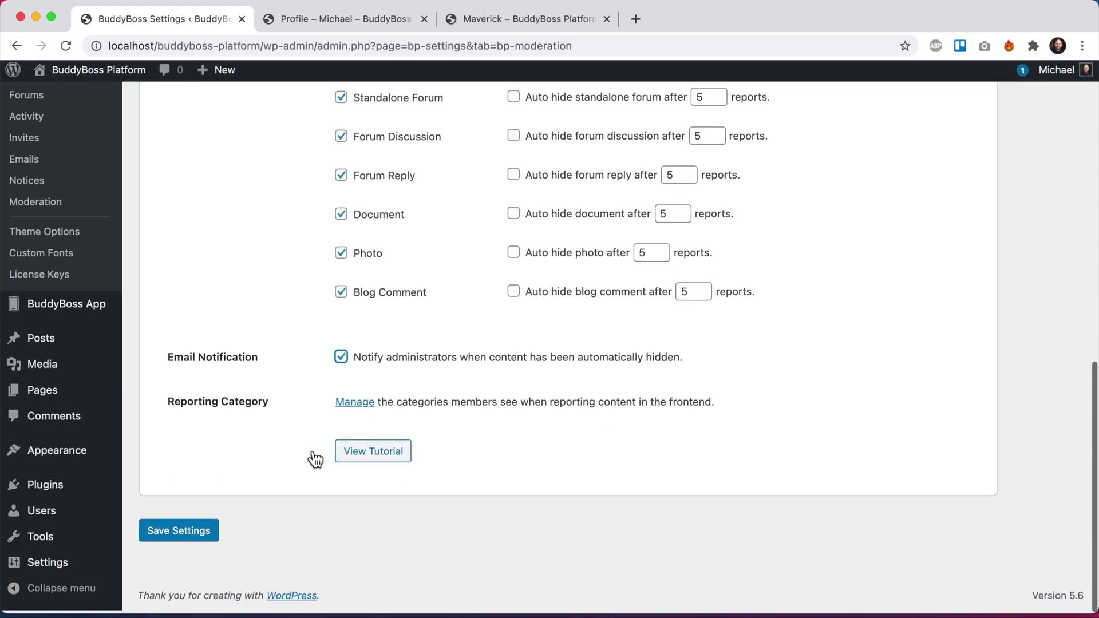
pyautogui.click(174, 537)
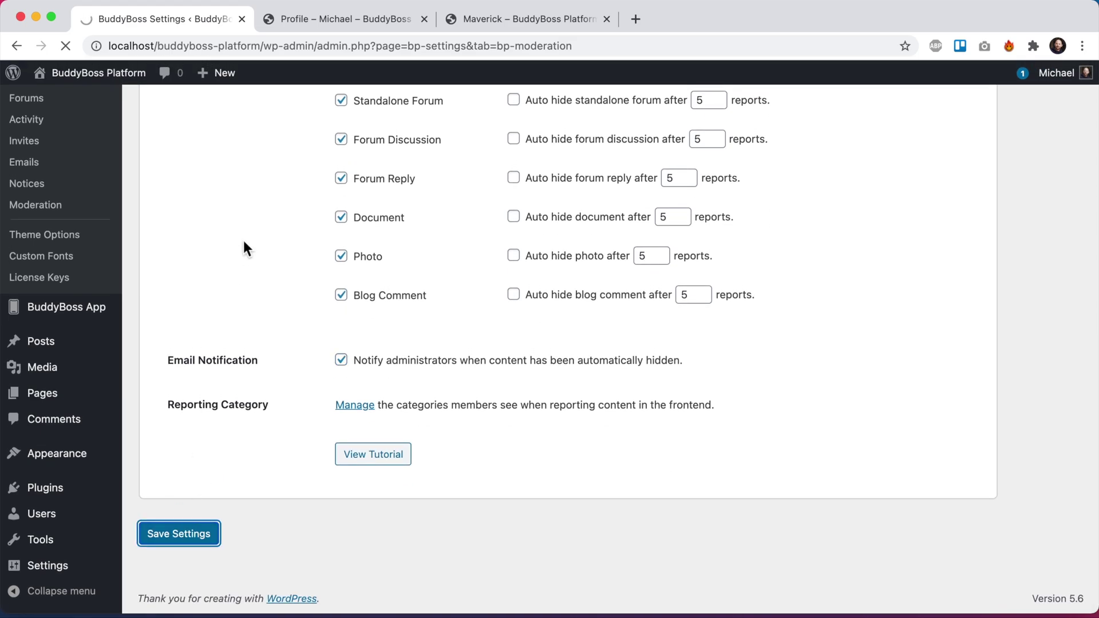
# - Scroll the front-end News Feed and compare it with the reporting settings
pyautogui.scroll(-7, 243, 241)
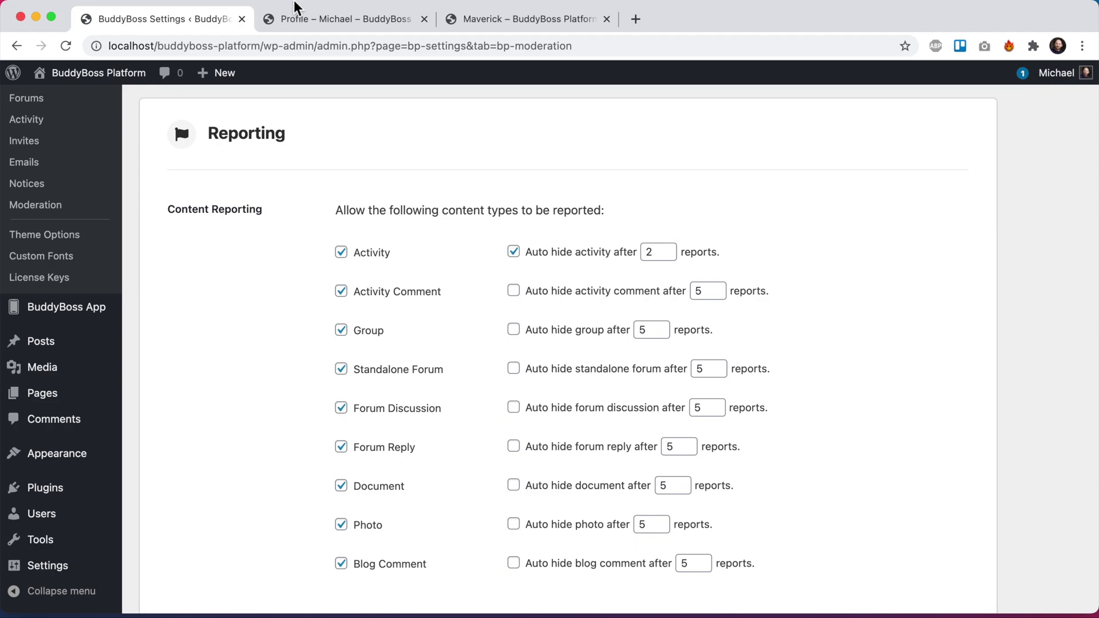
pyautogui.click(294, 19)
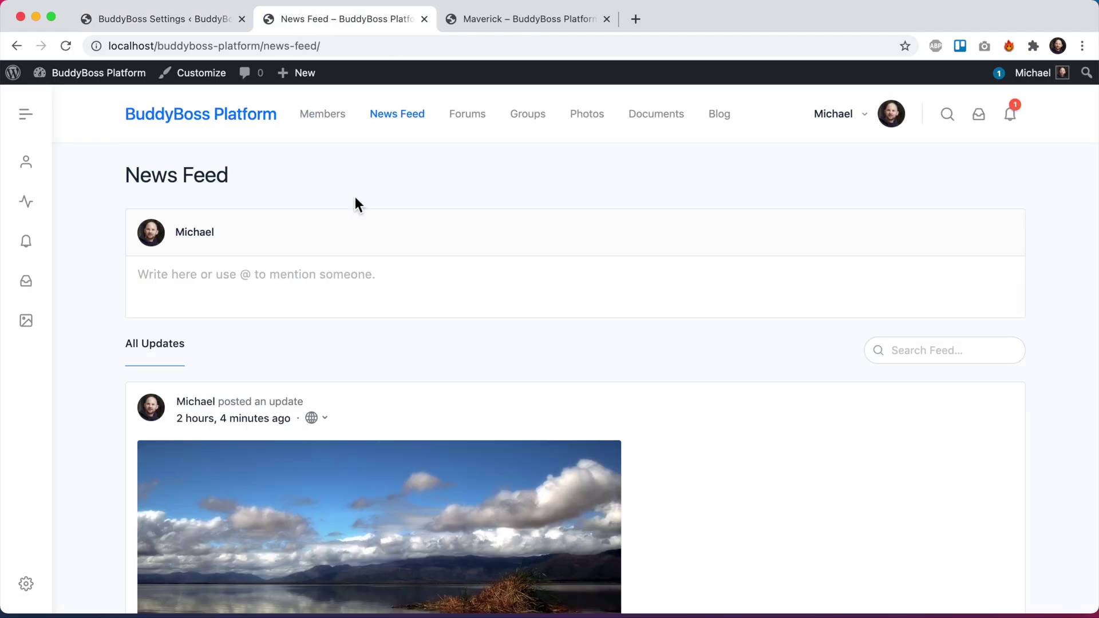
pyautogui.scroll(-7, 355, 197)
pyautogui.scroll(-6, 355, 197)
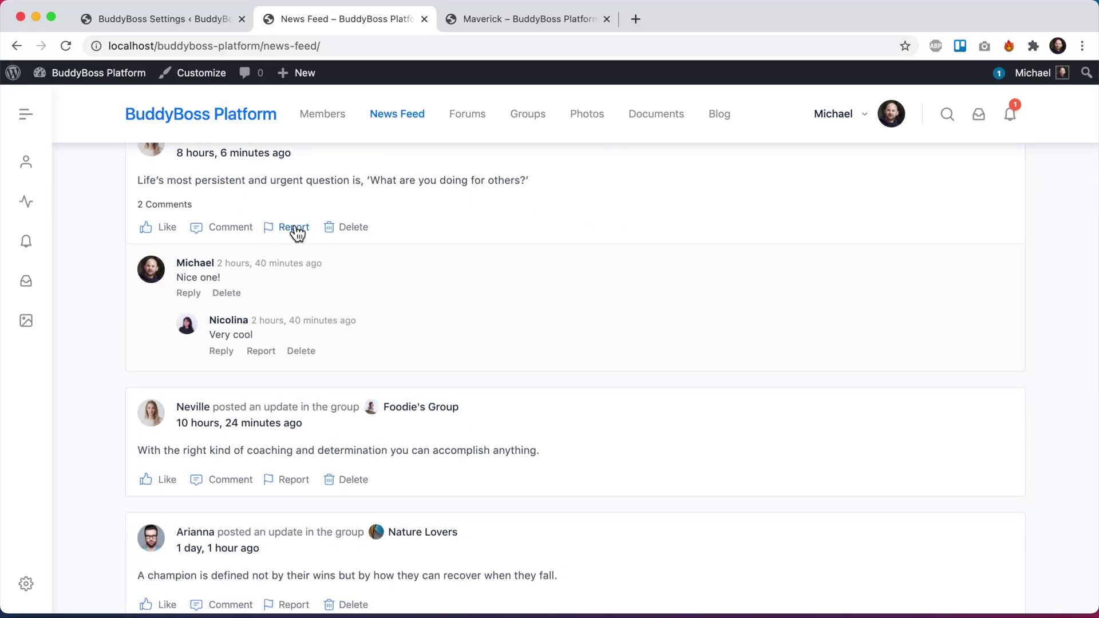
pyautogui.click(210, 22)
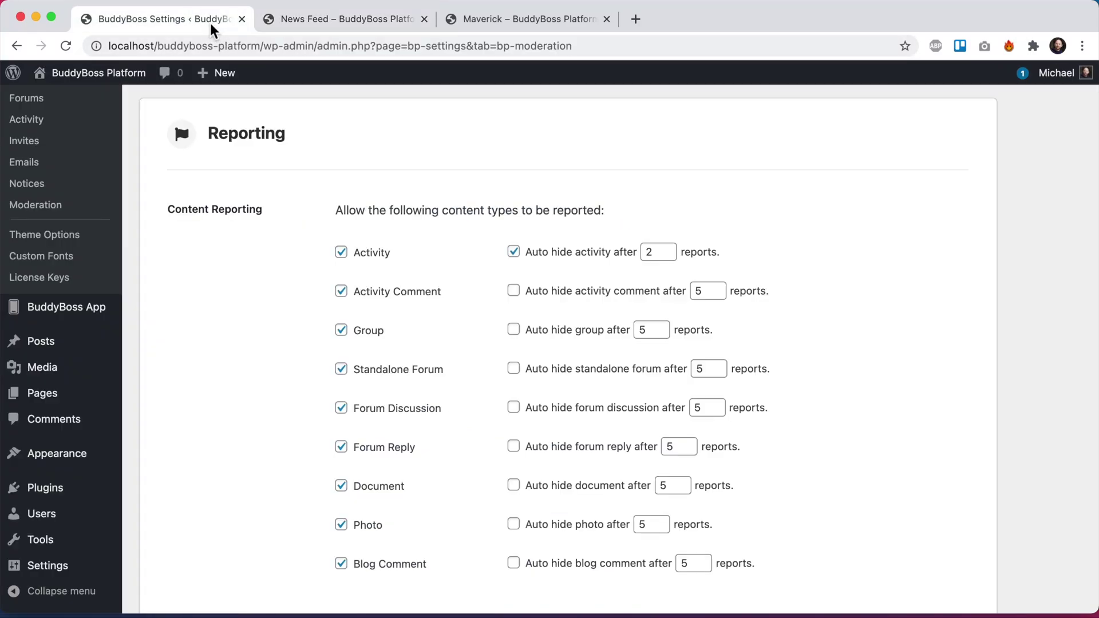
pyautogui.click(356, 19)
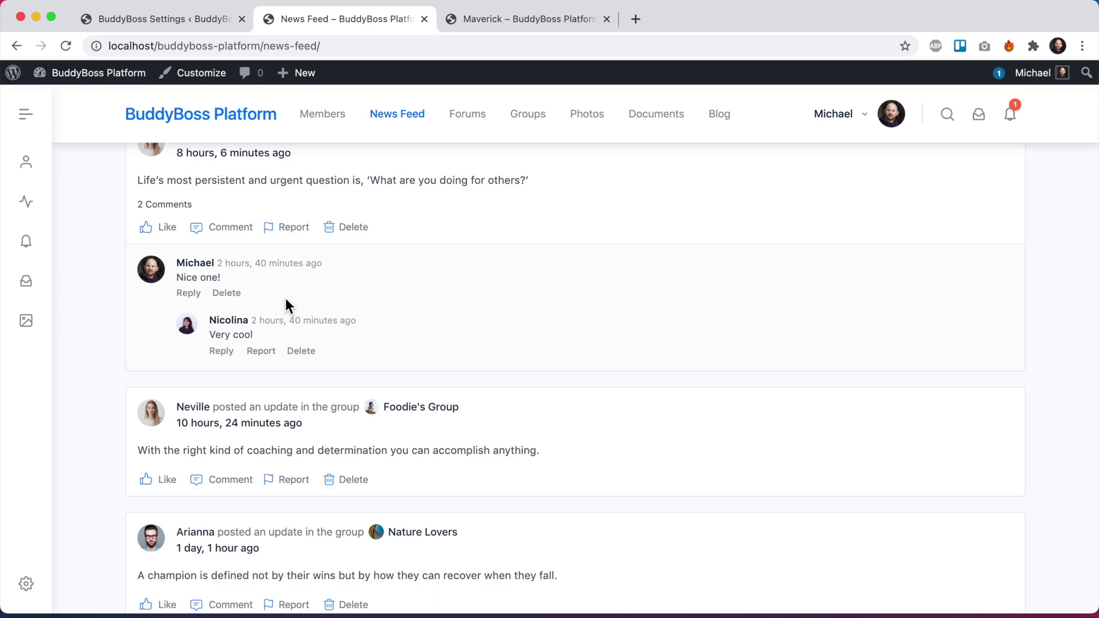
# - Open a feed comment's report form, cancel it, and recheck the reporting settings
pyautogui.click(261, 349)
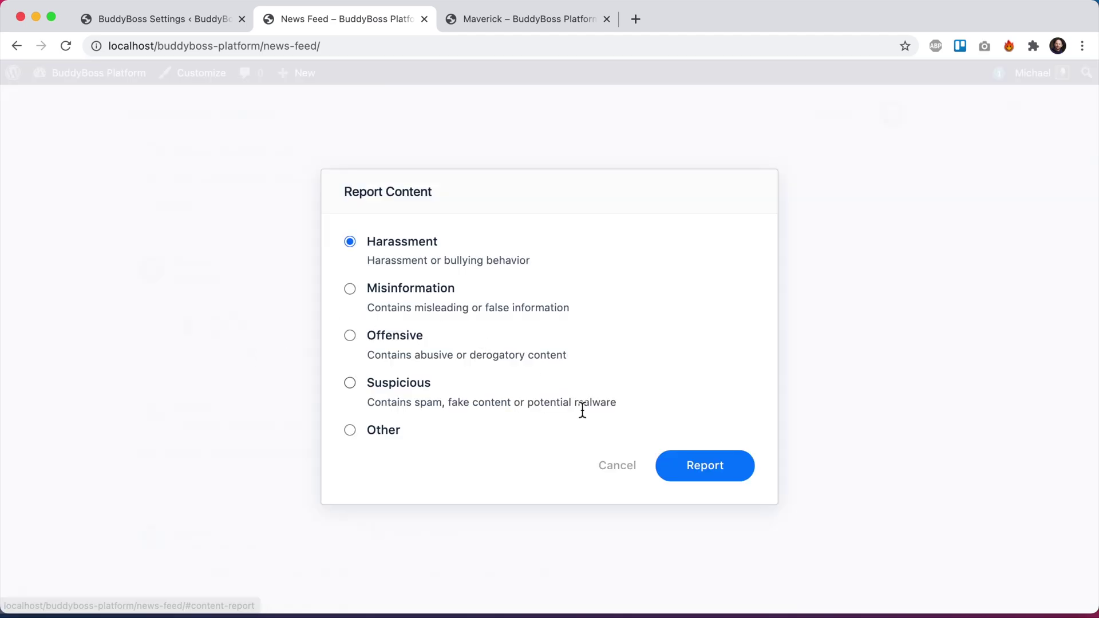
pyautogui.click(609, 465)
pyautogui.click(163, 23)
pyautogui.scroll(-1, 260, 284)
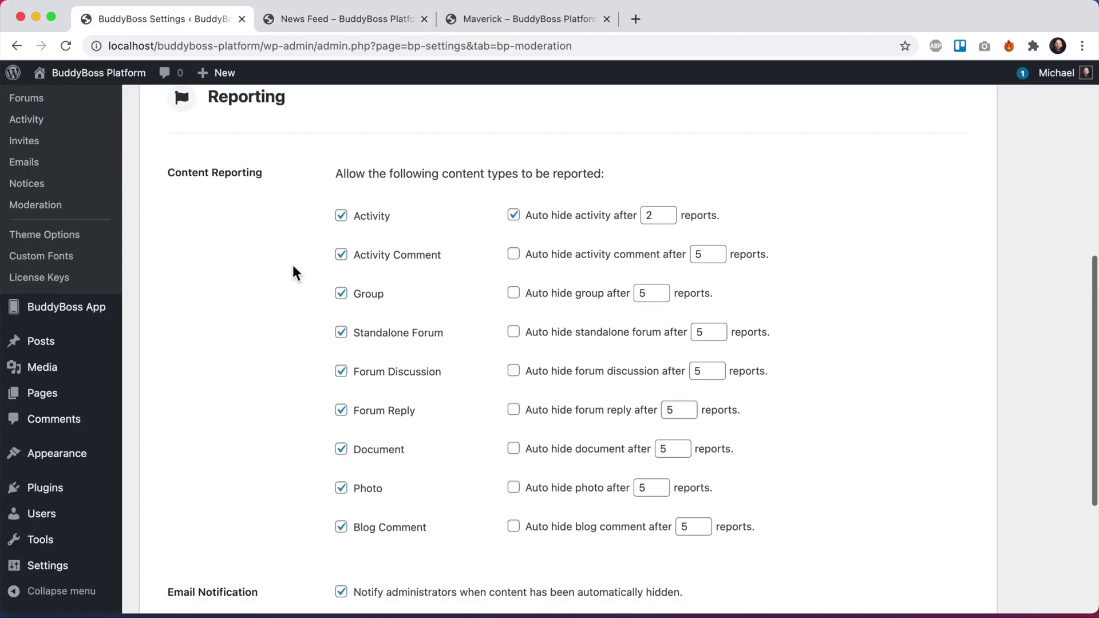
pyautogui.click(340, 23)
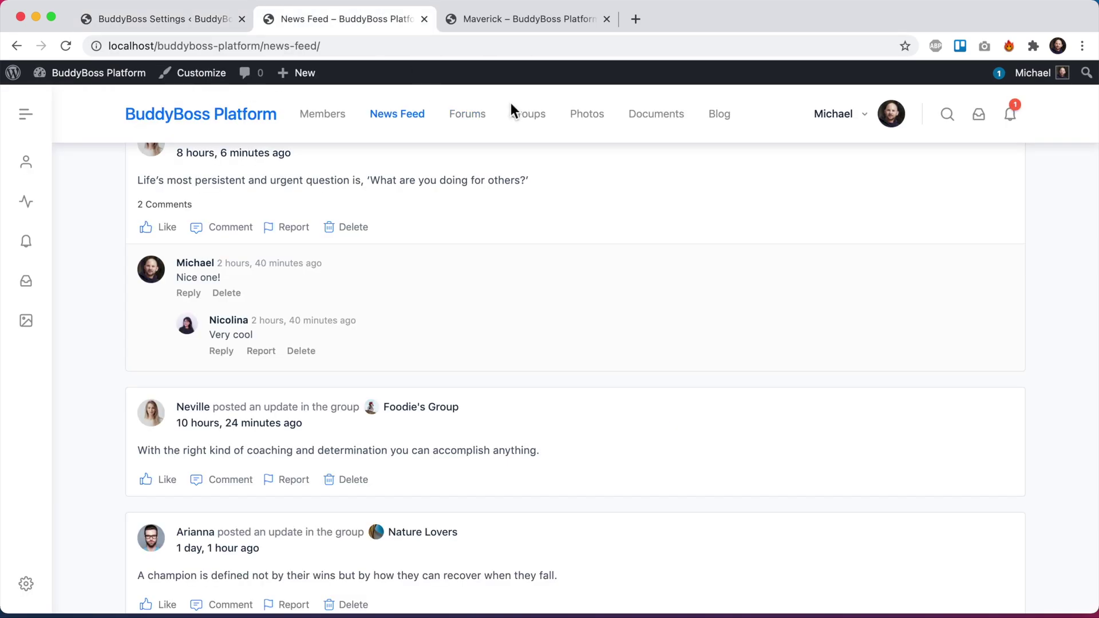
# - Open Foodie's Group, start a report on it and cancel, then compare with the settings
pyautogui.click(522, 115)
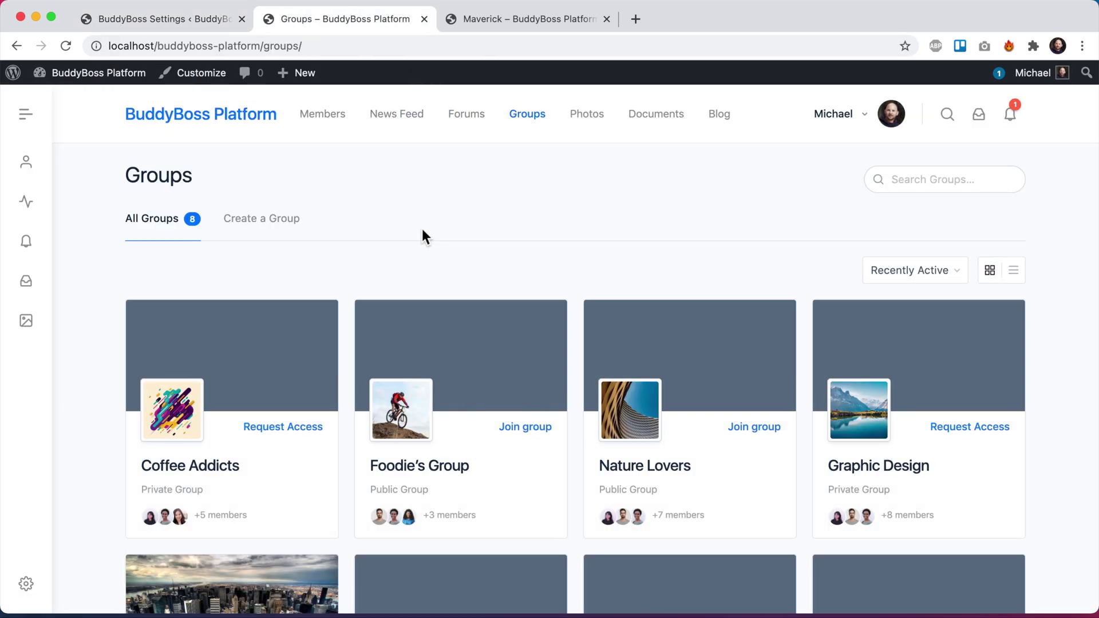
pyautogui.click(424, 346)
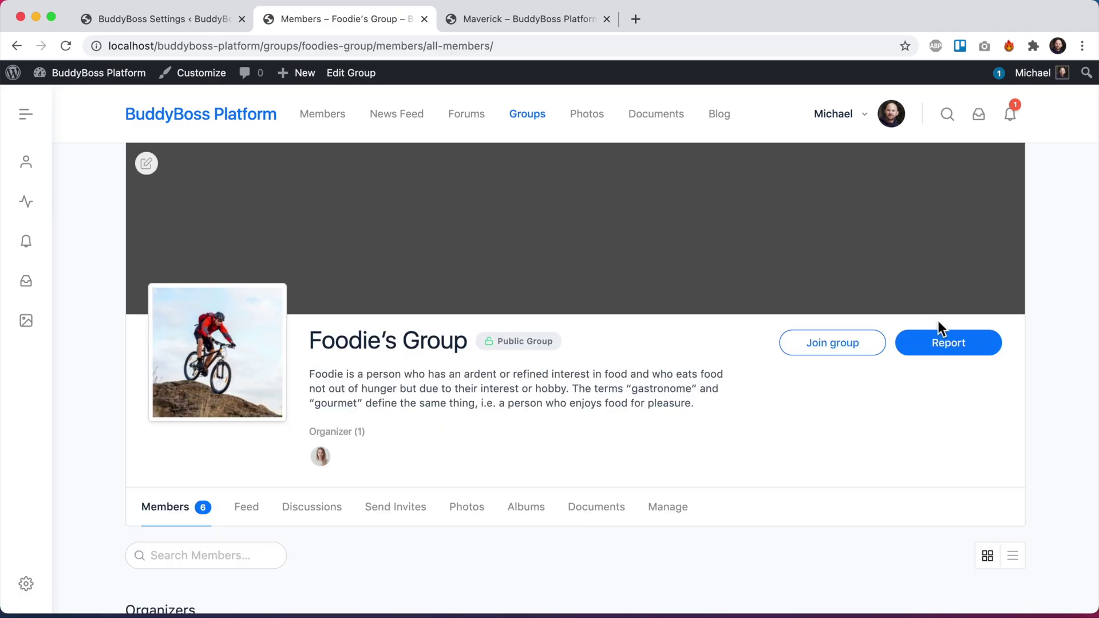
pyautogui.click(936, 346)
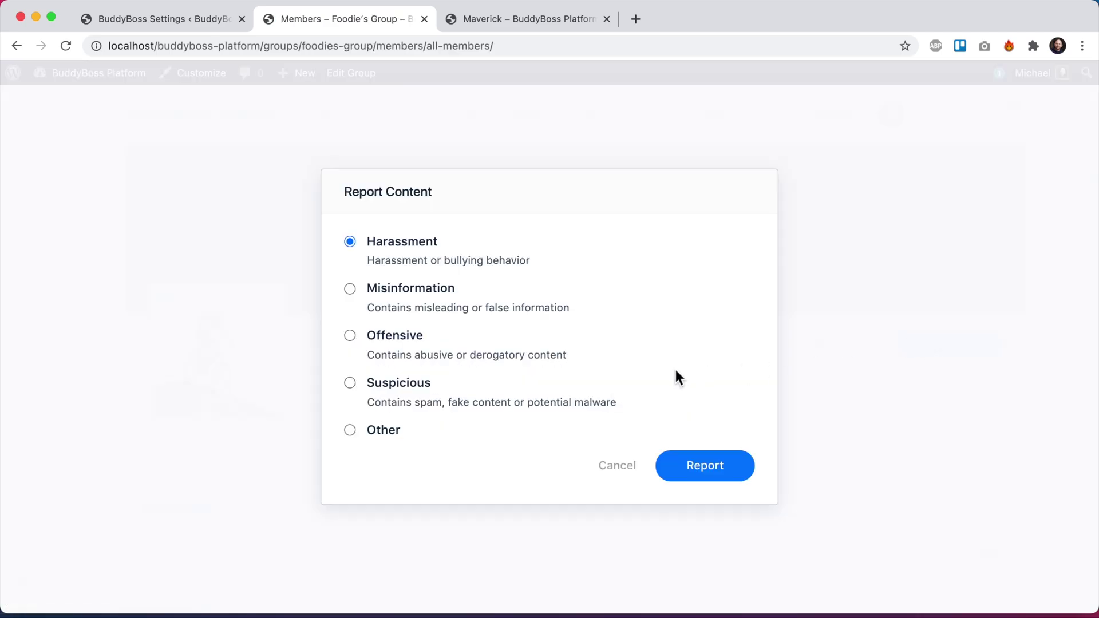
pyautogui.click(618, 466)
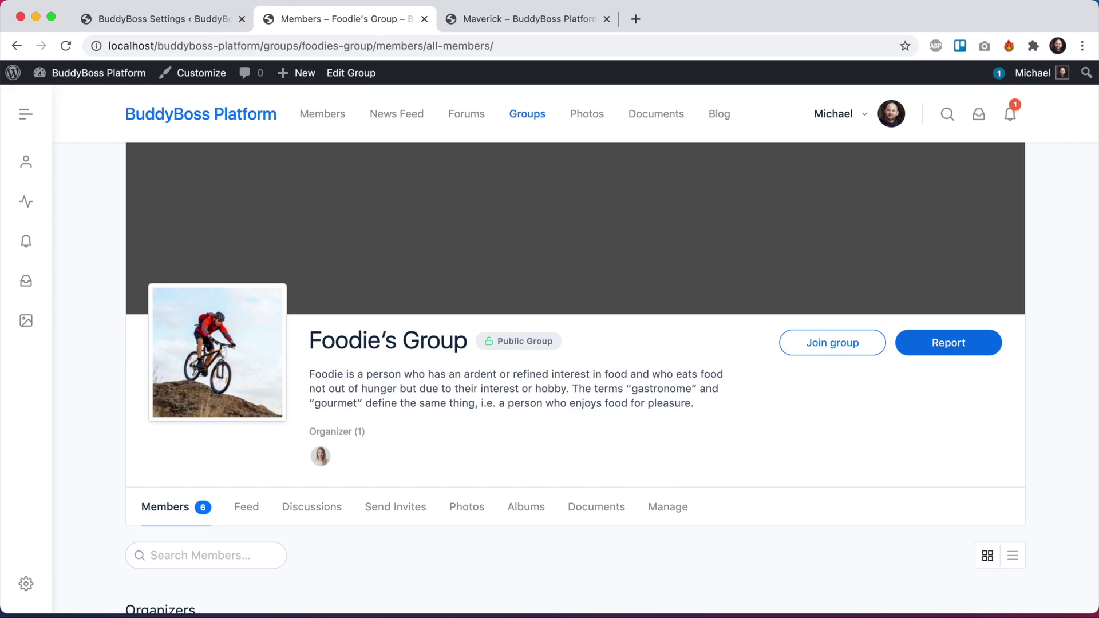
pyautogui.click(211, 19)
pyautogui.click(322, 20)
# - Open the Public Forum and check its report form, cancelling without reporting
pyautogui.click(474, 117)
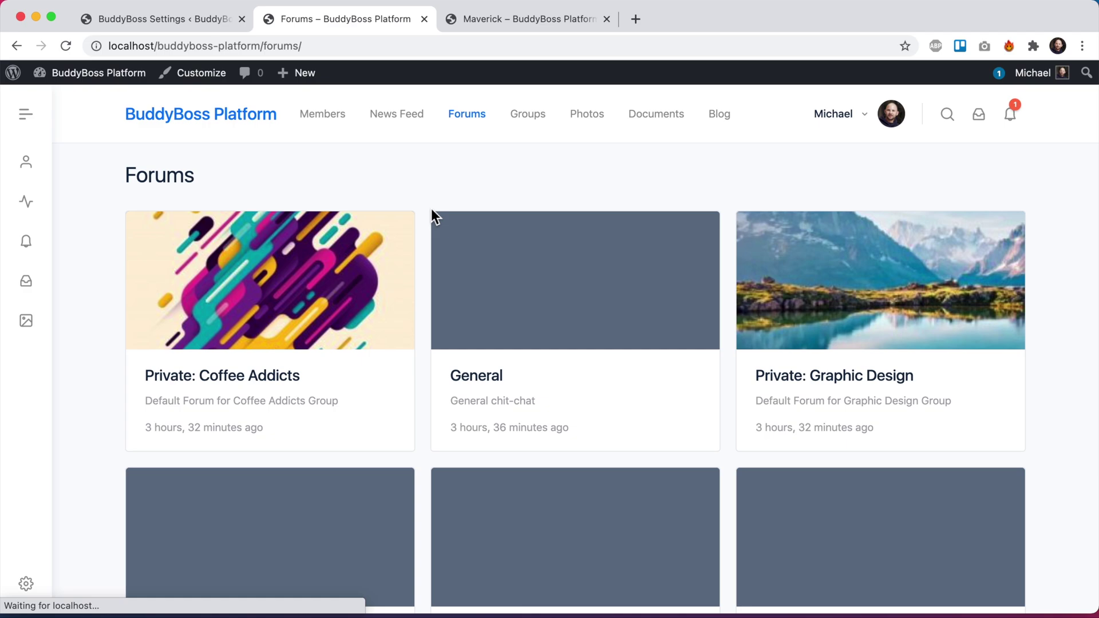
pyautogui.scroll(-7, 418, 275)
pyautogui.click(281, 439)
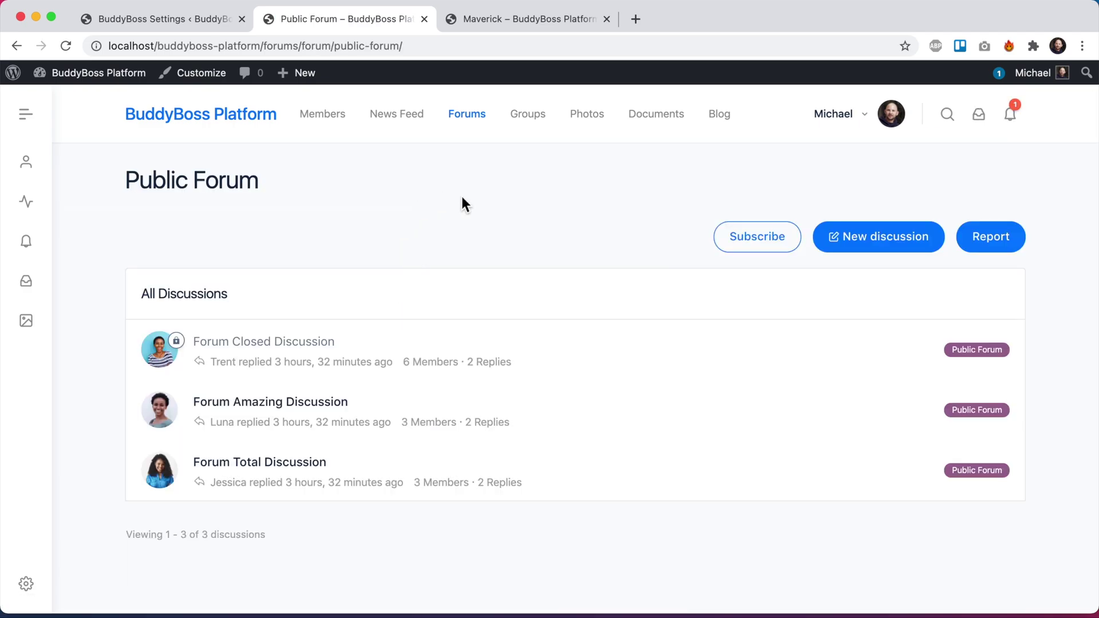
pyautogui.click(983, 241)
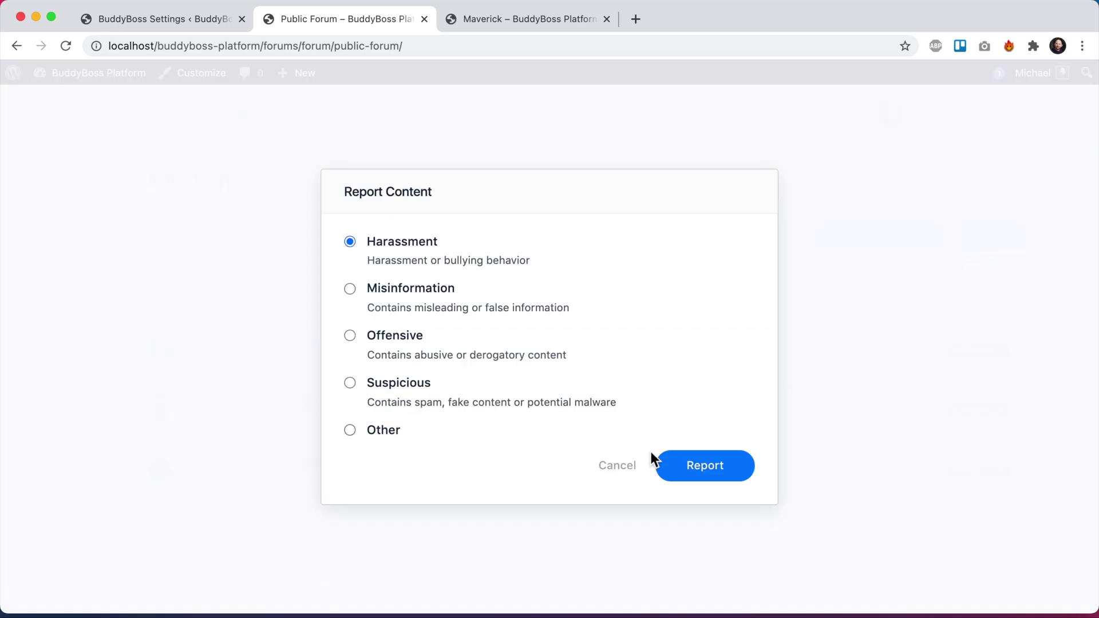
pyautogui.click(627, 469)
# - Open Forum Amazing Discussion and try reporting the topic and its second reply, cancelling both
pyautogui.click(276, 404)
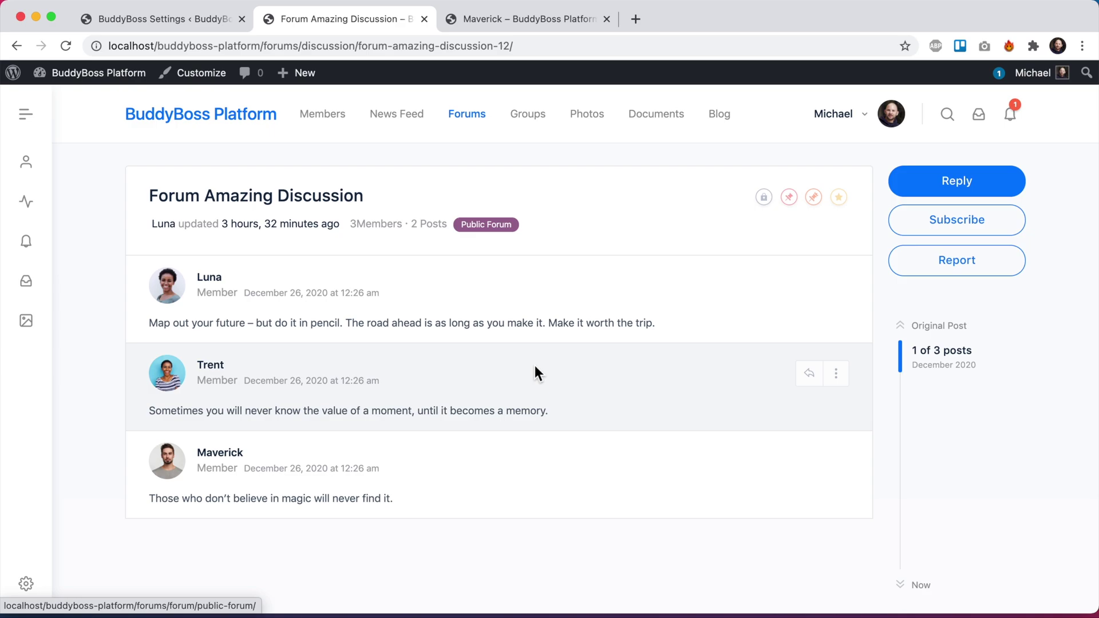
pyautogui.click(979, 260)
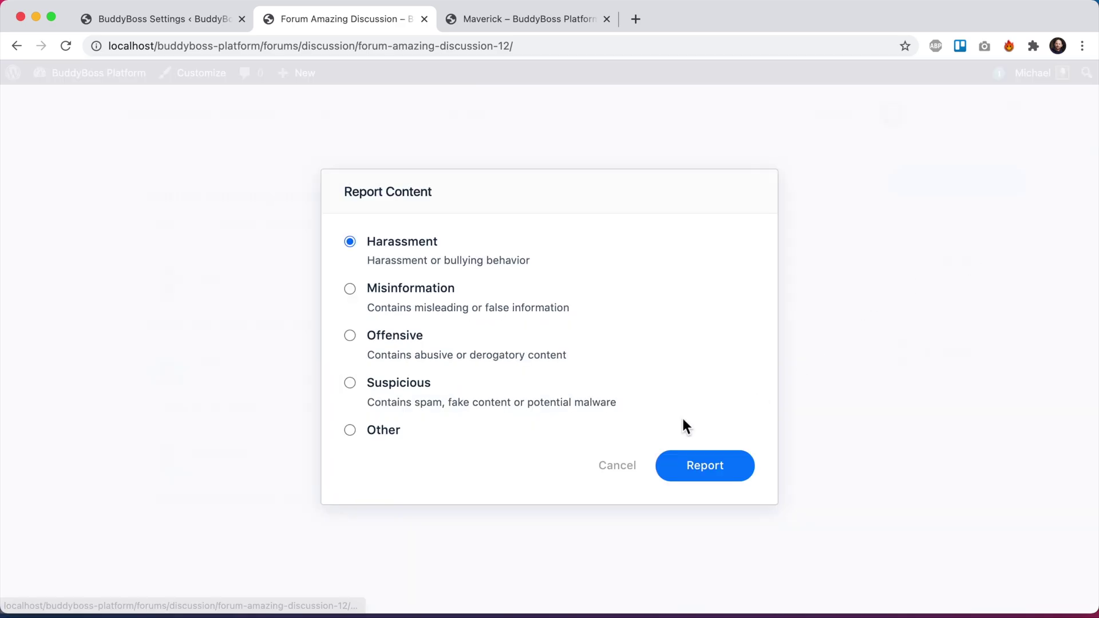
pyautogui.click(624, 469)
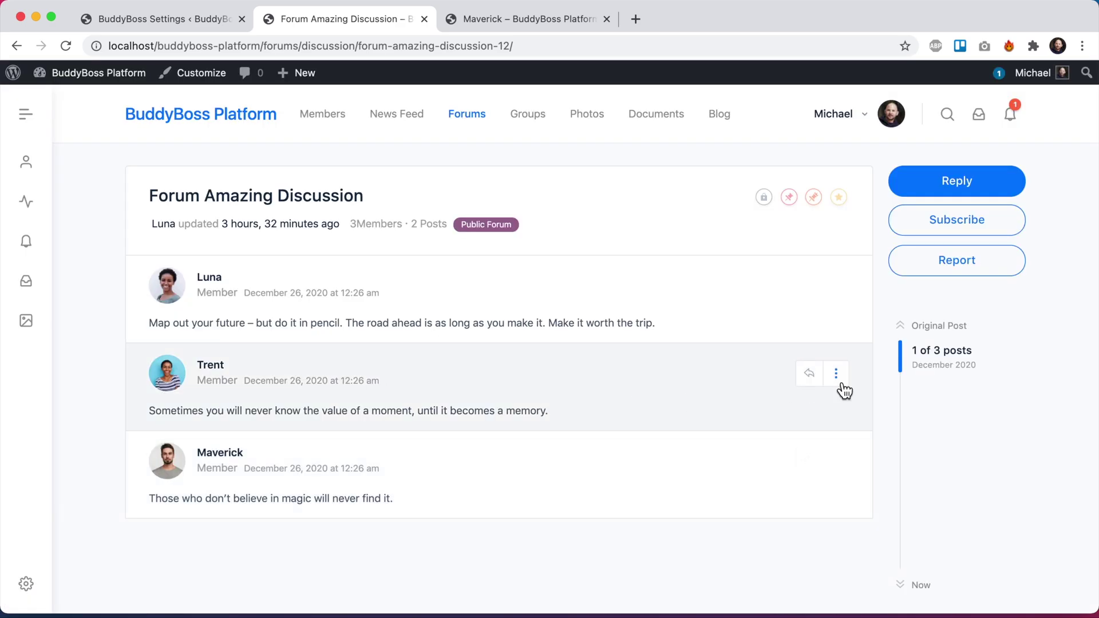
pyautogui.click(840, 384)
pyautogui.click(788, 490)
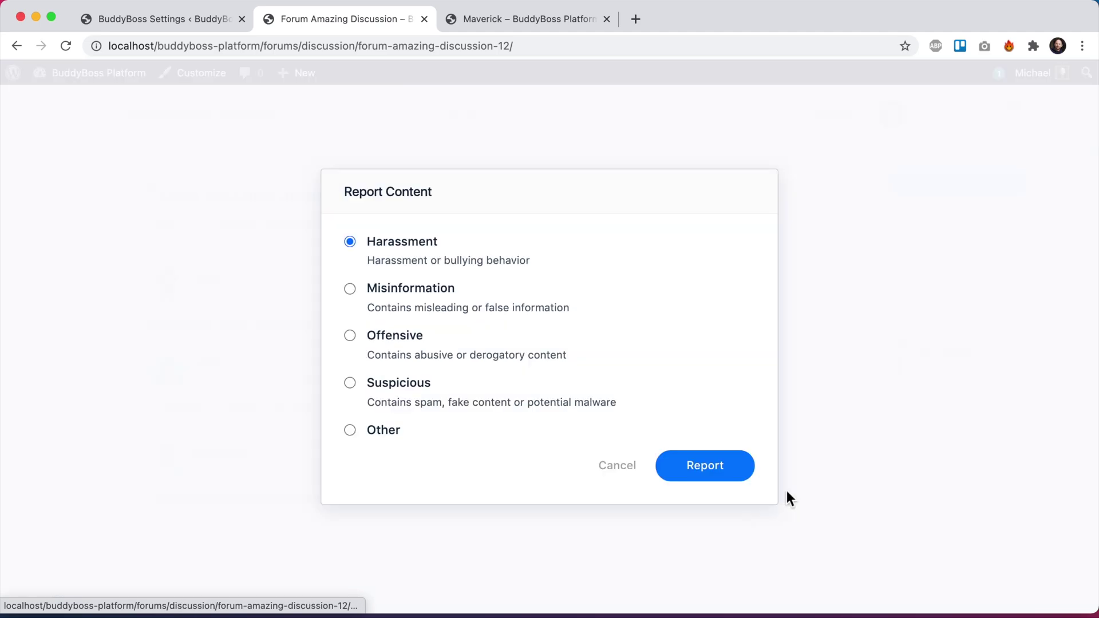
pyautogui.click(623, 468)
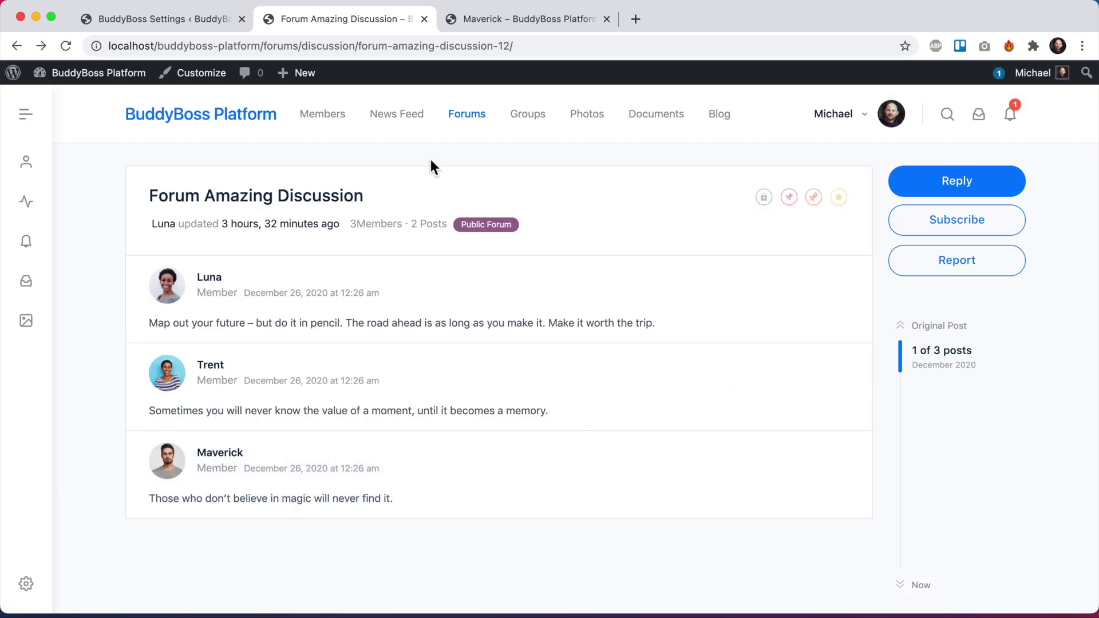
# - On the Photos page, open the first photo's report form and cancel it
pyautogui.click(603, 132)
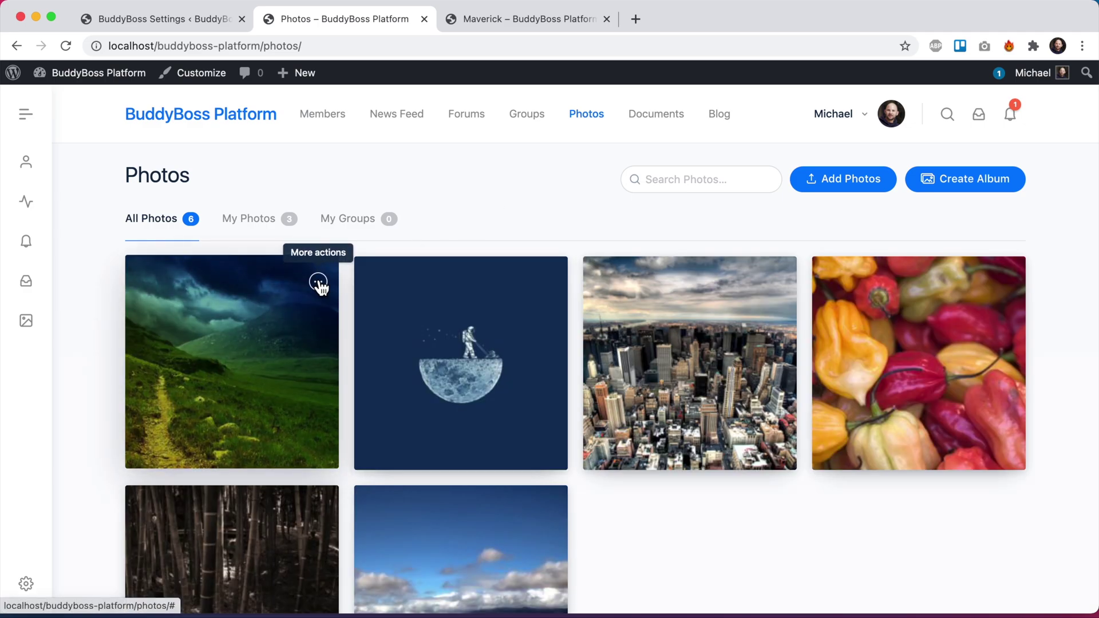
pyautogui.click(318, 283)
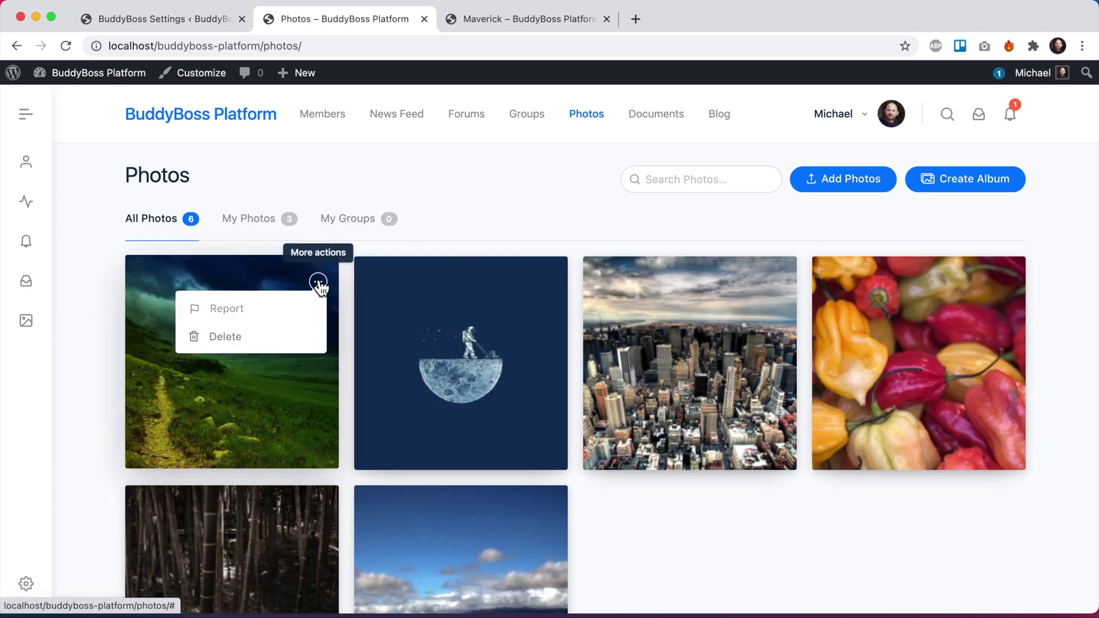
pyautogui.click(252, 312)
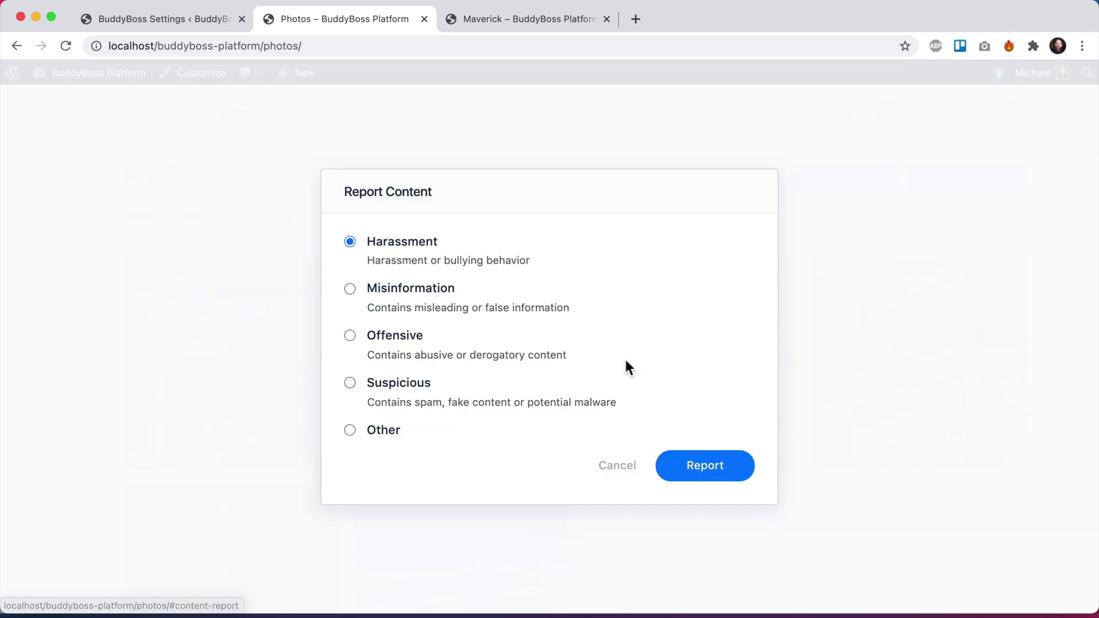
pyautogui.click(627, 481)
# - Report the first document on Documents under Other with 'I find it offensive!'
pyautogui.click(598, 137)
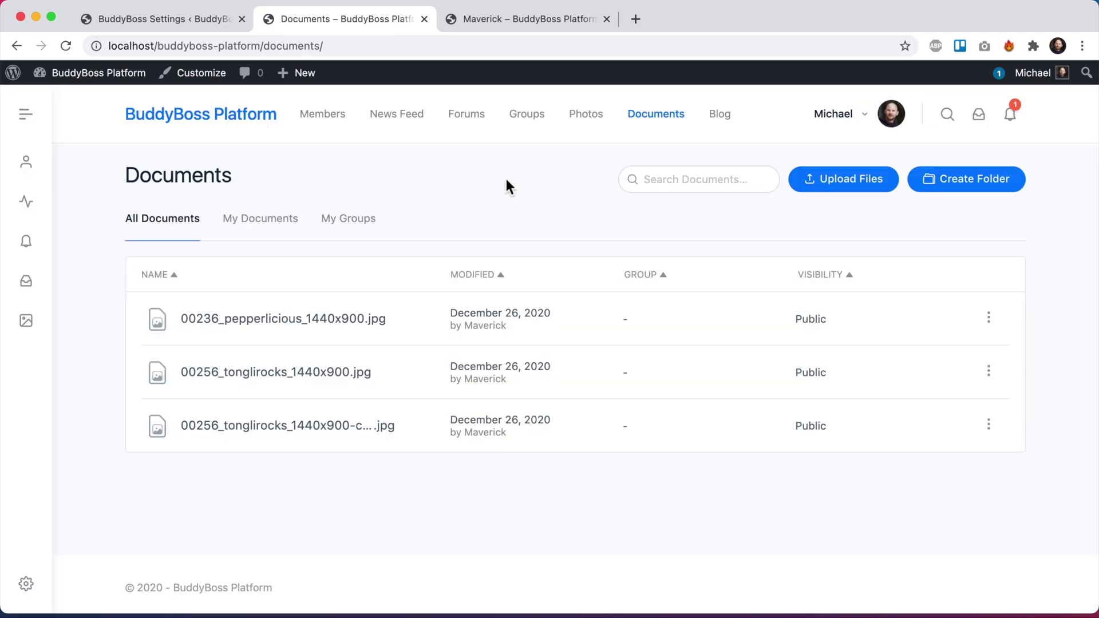
pyautogui.click(990, 319)
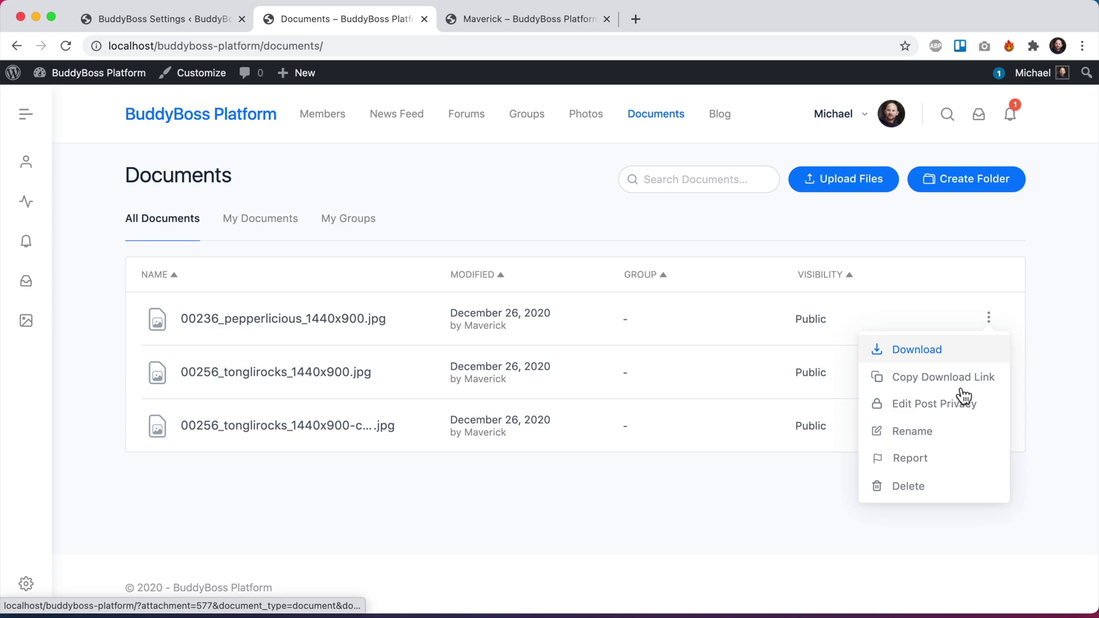
pyautogui.click(931, 457)
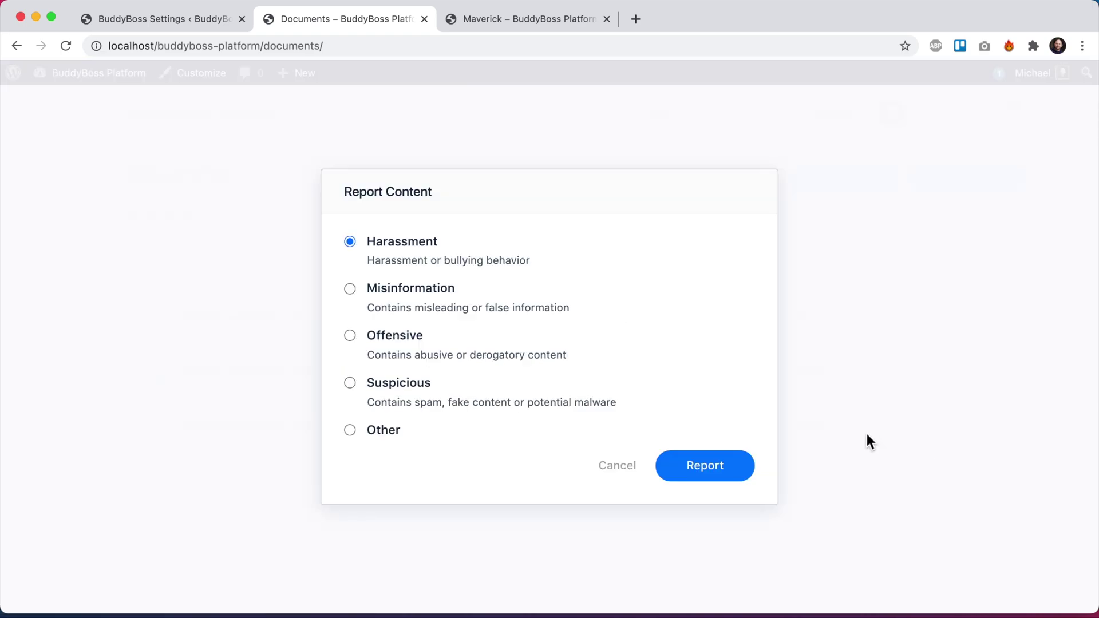
pyautogui.click(376, 429)
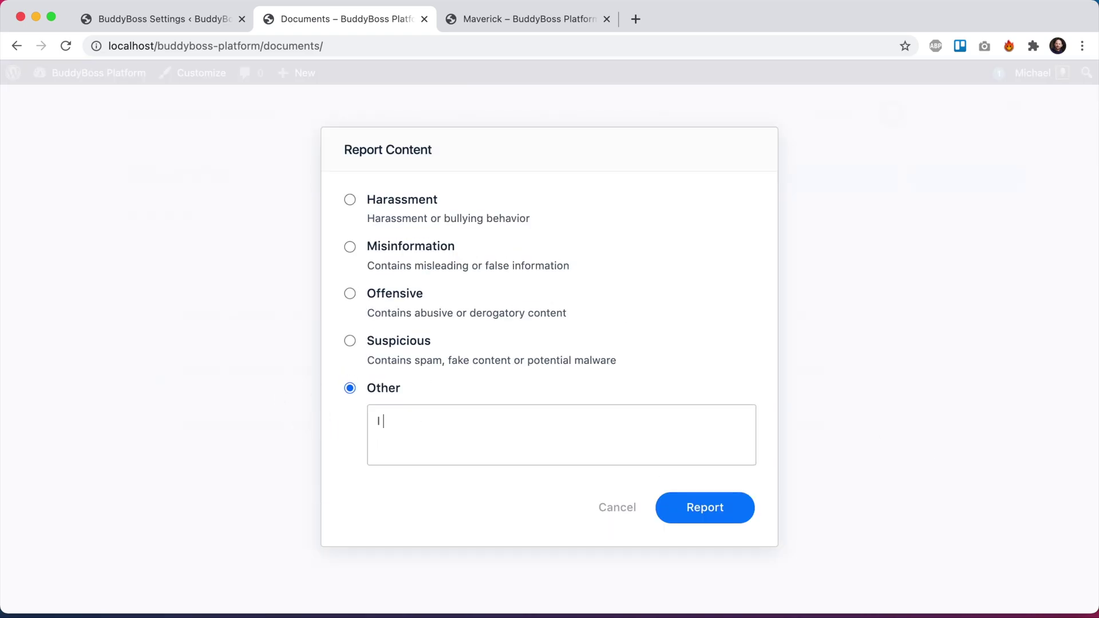
pyautogui.write('I find it offensive!')
pyautogui.click(709, 508)
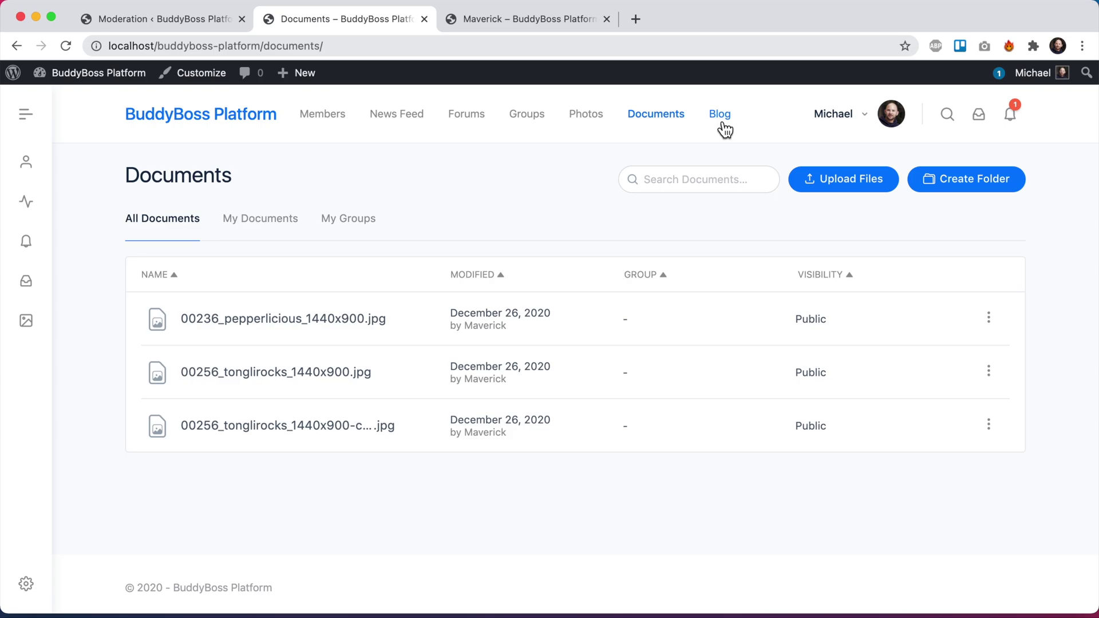
# - Open the 'Hello world!' post, open the Commenter comment's report form, and cancel it
pyautogui.click(723, 123)
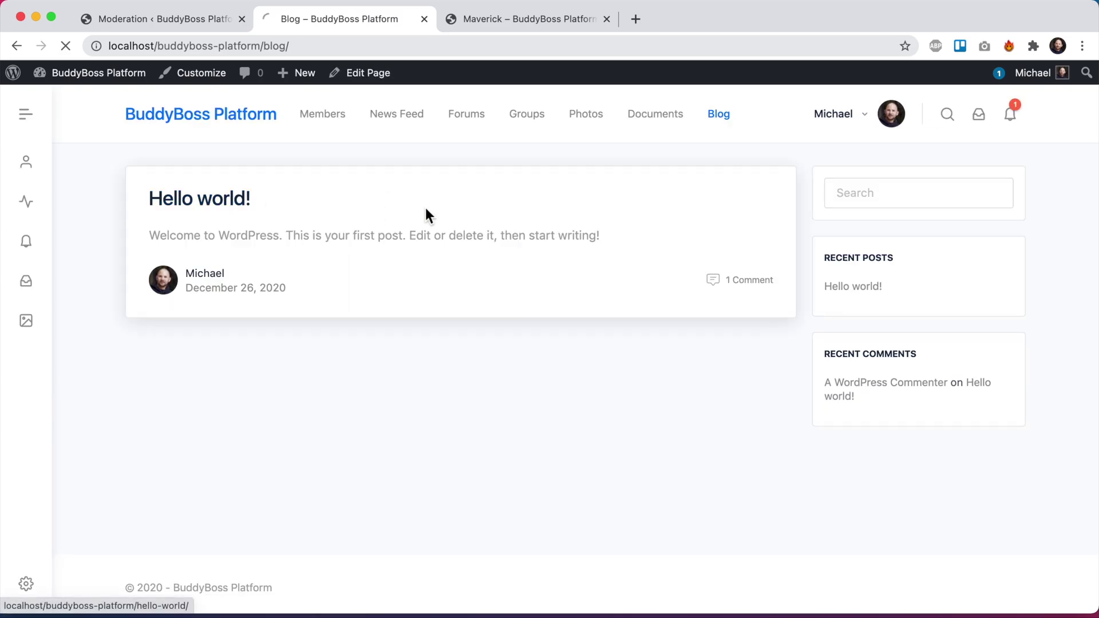
pyautogui.click(426, 209)
pyautogui.scroll(-5, 430, 356)
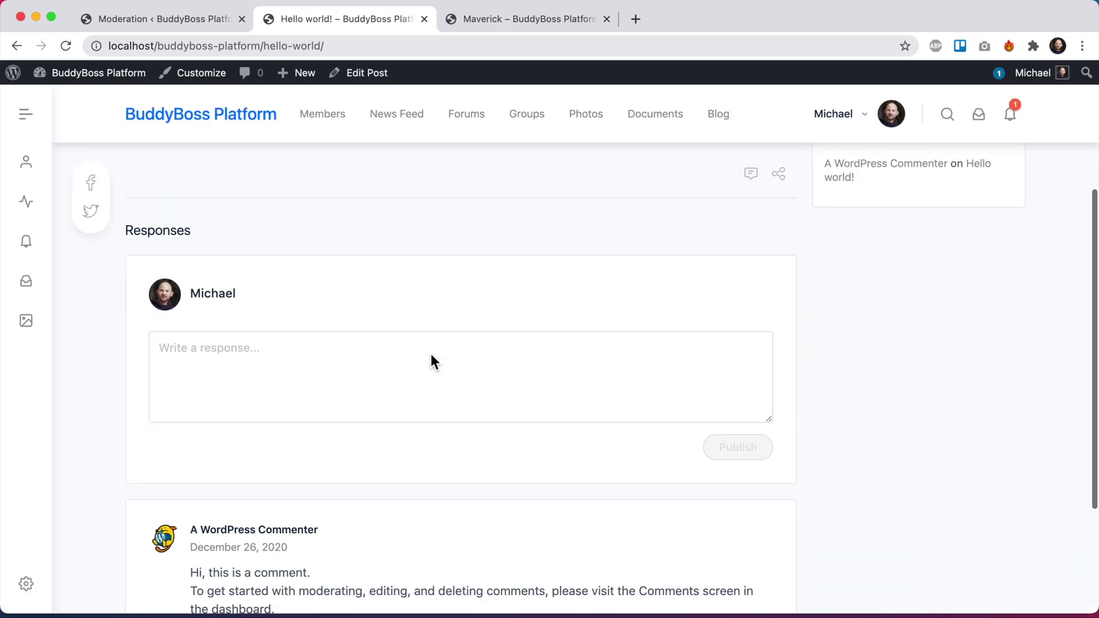
pyautogui.scroll(-3, 432, 360)
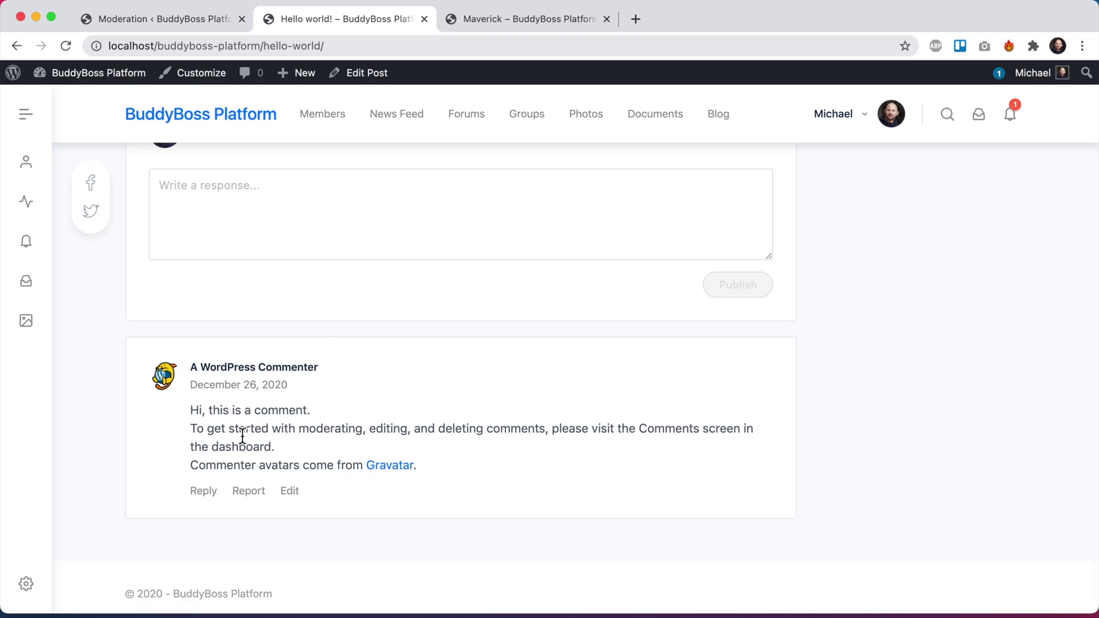
pyautogui.click(252, 491)
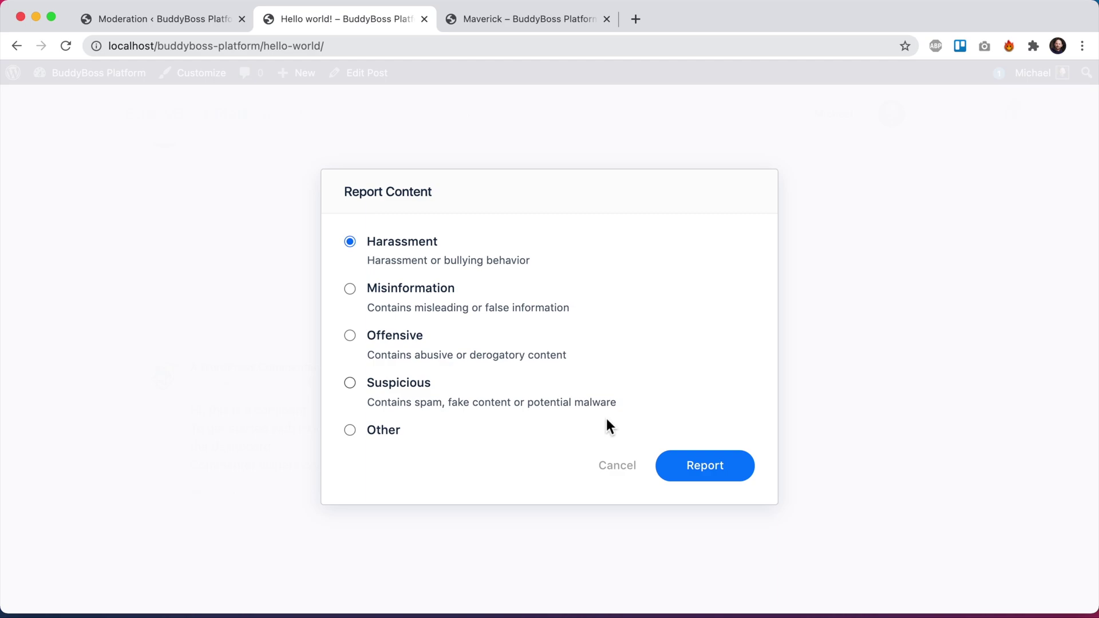
pyautogui.click(612, 470)
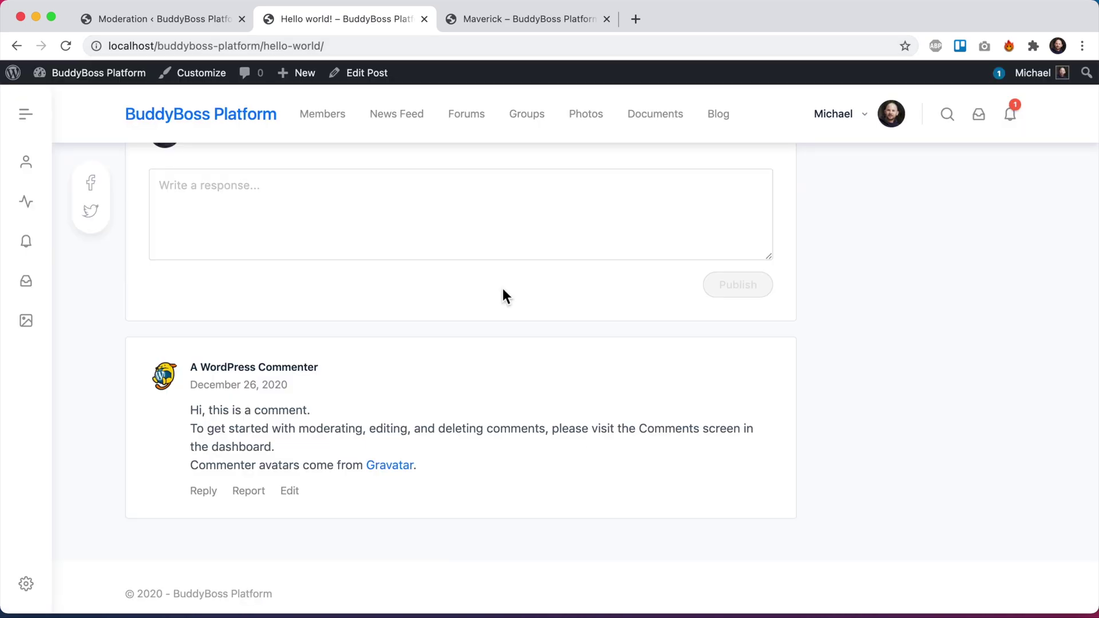
pyautogui.scroll(3, 503, 288)
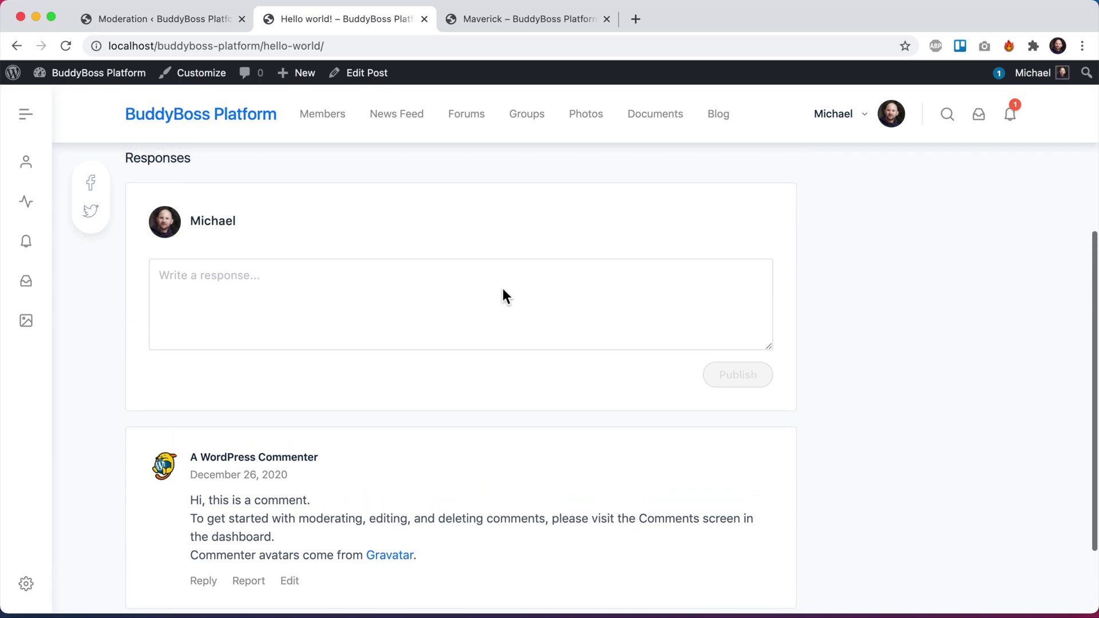
# - Open the admin Users list showing 12 accounts from the Moderation admin page
pyautogui.click(145, 14)
pyautogui.scroll(-5, 297, 167)
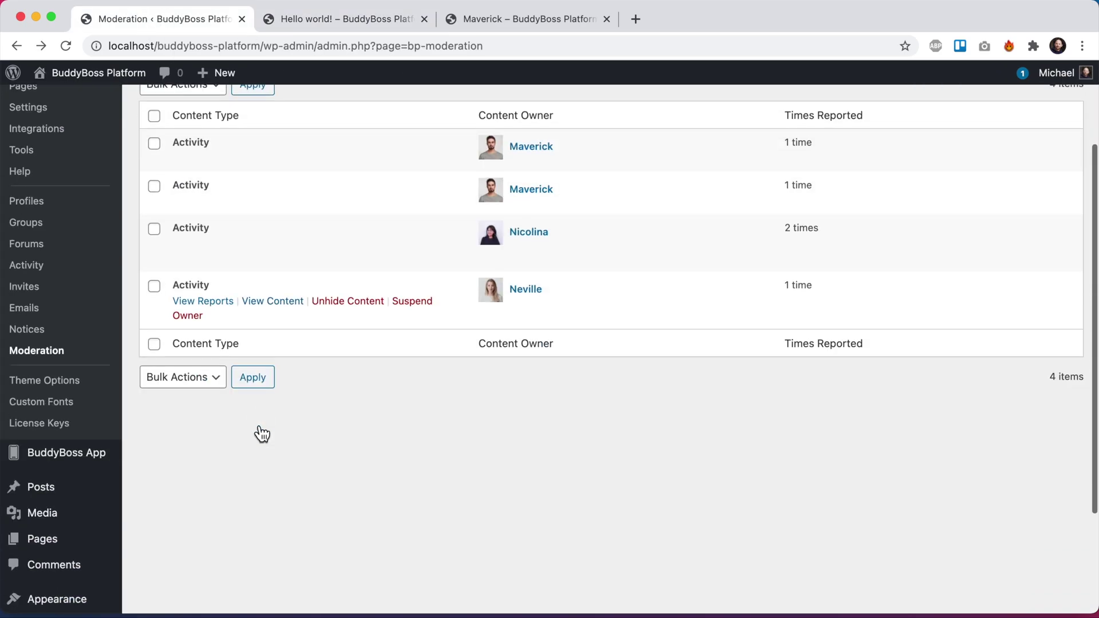
pyautogui.click(51, 516)
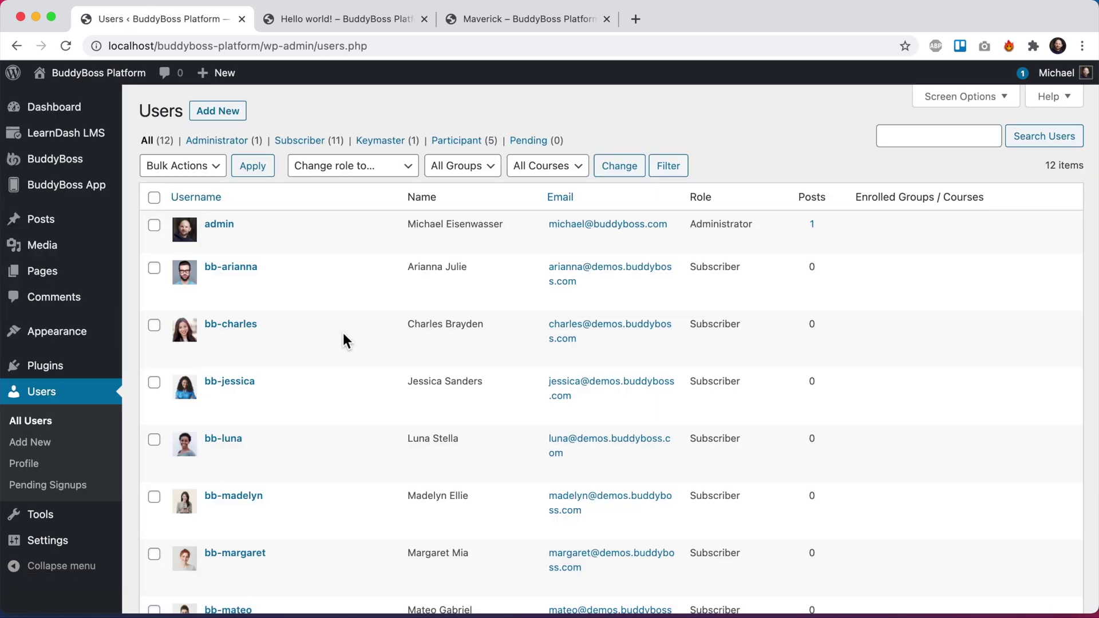
# - Suspend the fourth Subscriber in the Users list and confirm the 'User suspended.' prompt
pyautogui.scroll(-3, 344, 338)
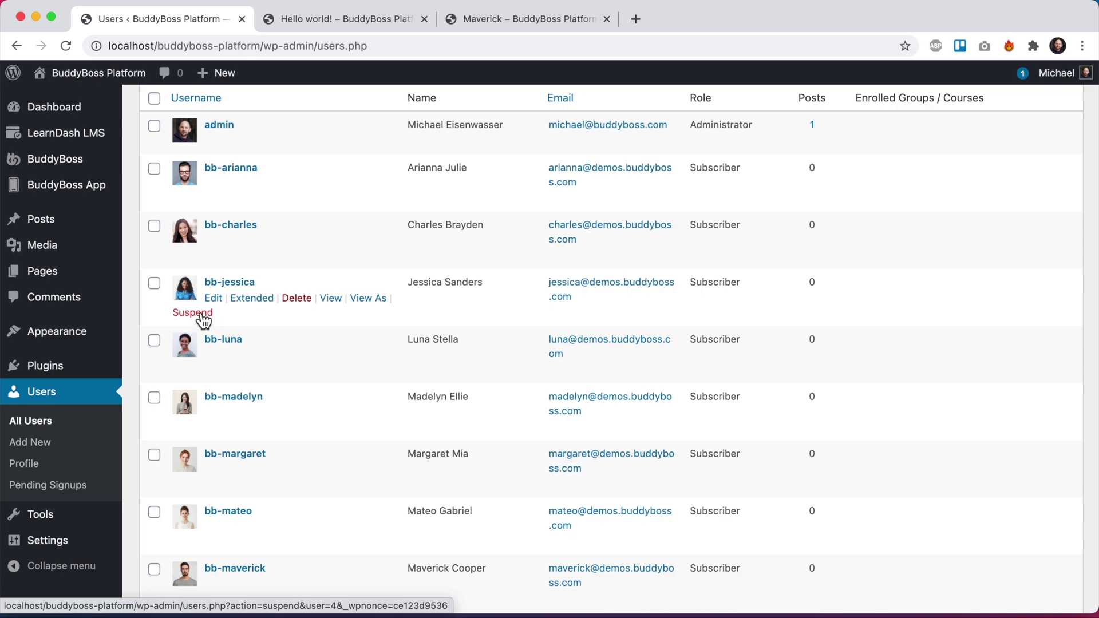
pyautogui.click(209, 315)
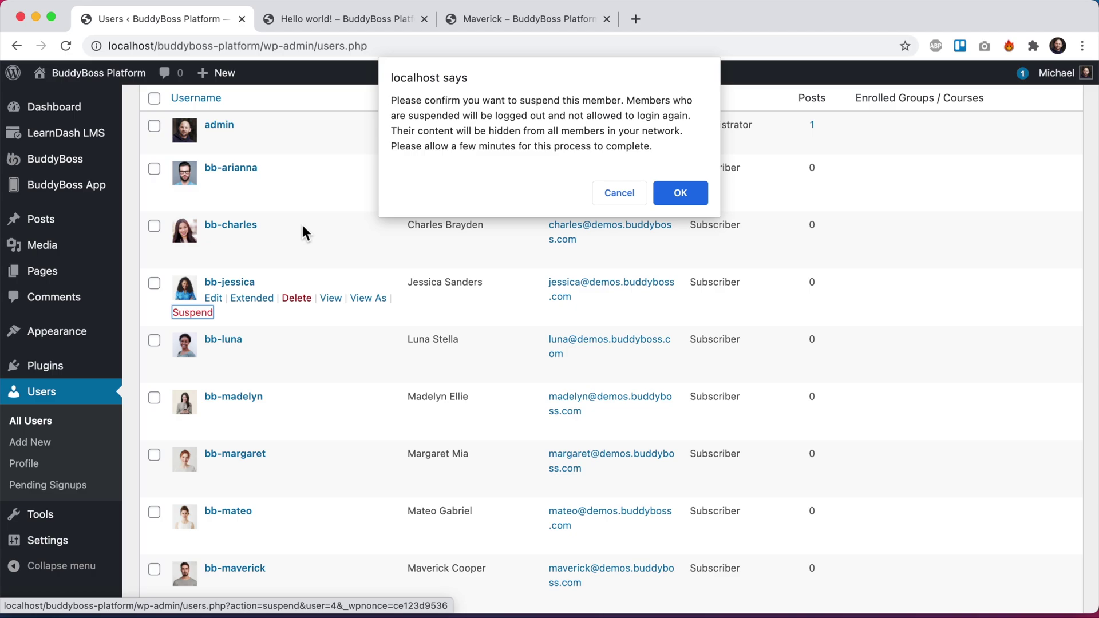
pyautogui.click(680, 193)
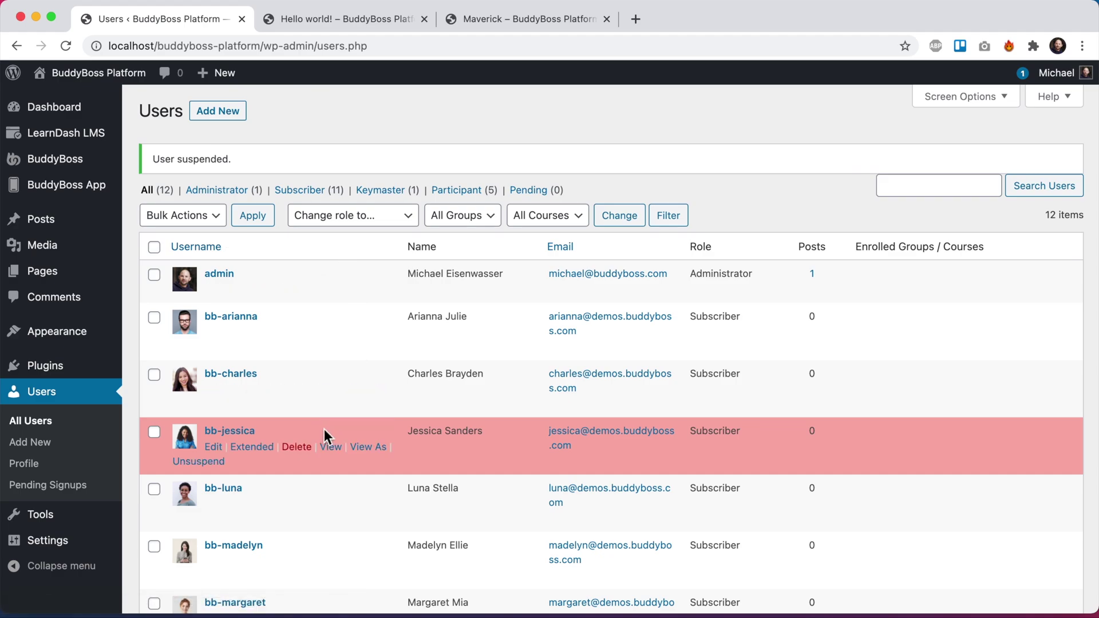
# - Browse the front-end Members directory, now showing 11 members without the suspended one
pyautogui.click(353, 19)
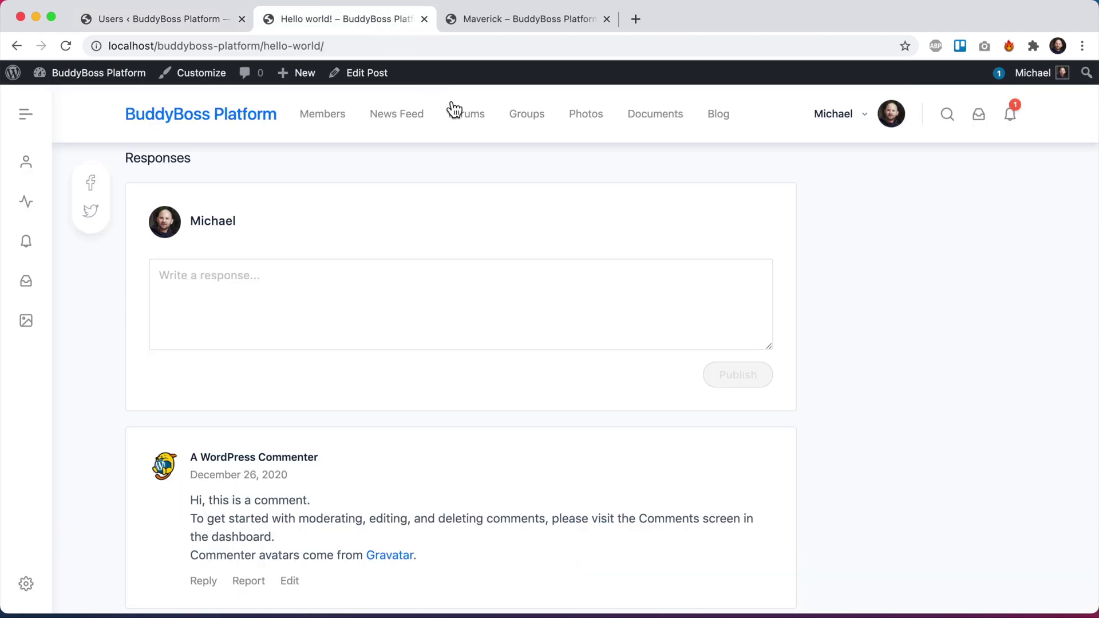
pyautogui.click(328, 118)
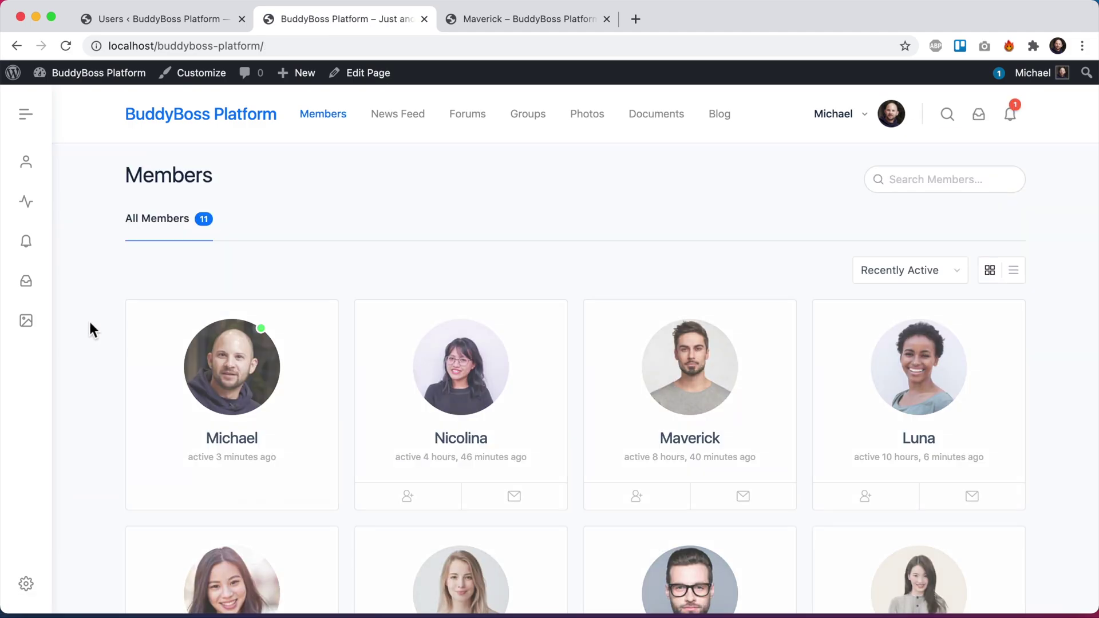
pyautogui.scroll(-9, 89, 326)
pyautogui.scroll(9, 90, 327)
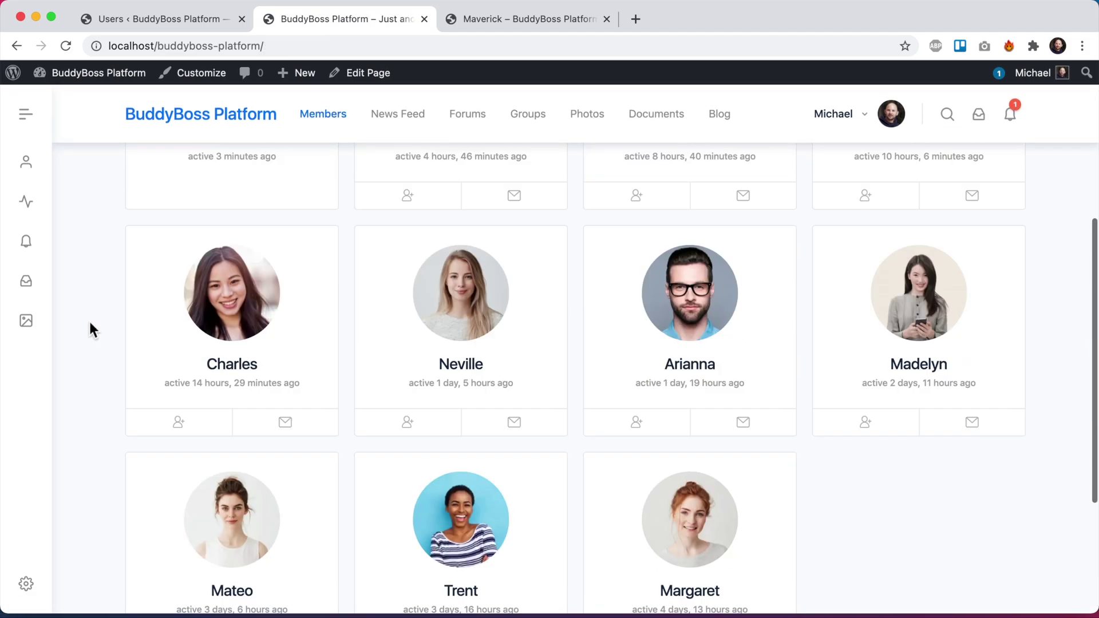
pyautogui.click(194, 17)
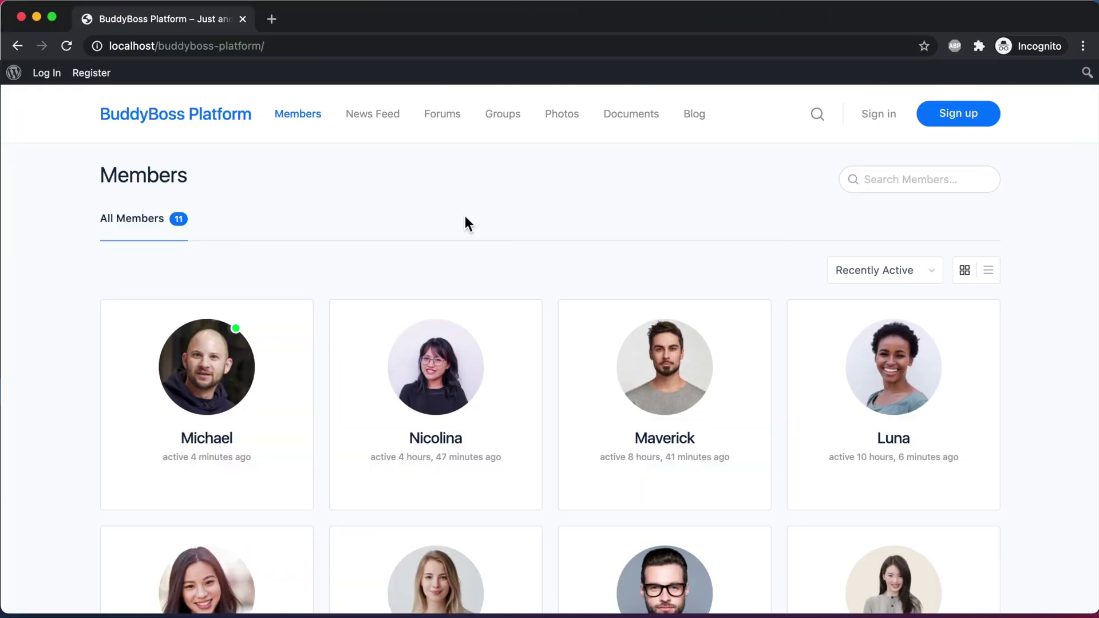
# - Try signing in with the suspended member's username and password and get the account-suspended error
pyautogui.click(889, 122)
pyautogui.write('bb-jessica')
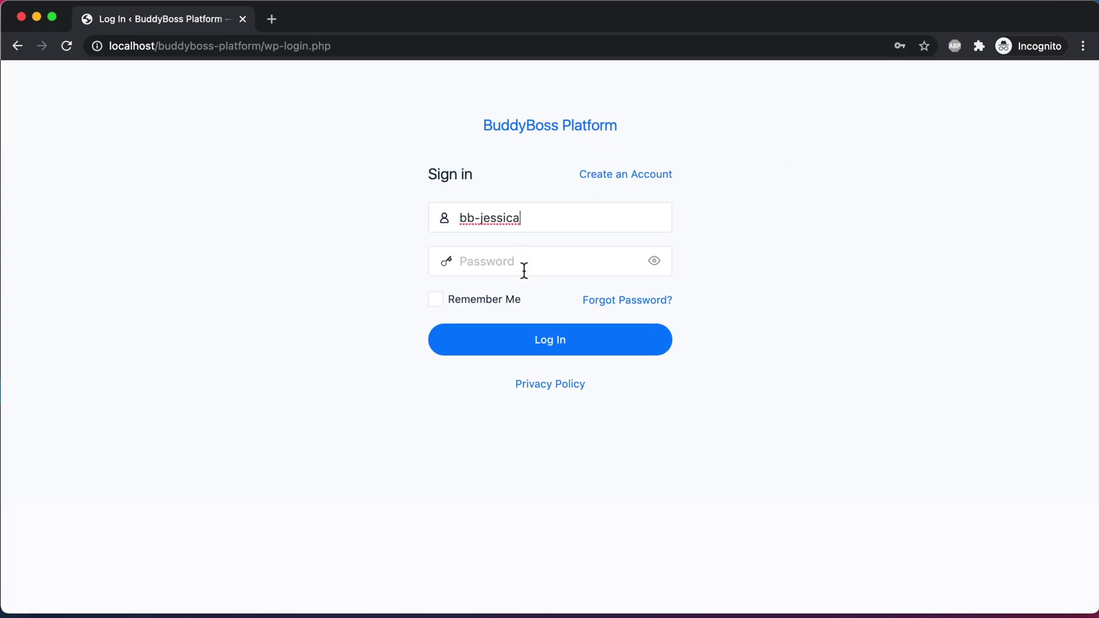
pyautogui.click(524, 270)
pyautogui.press('super+v')
pyautogui.click(496, 338)
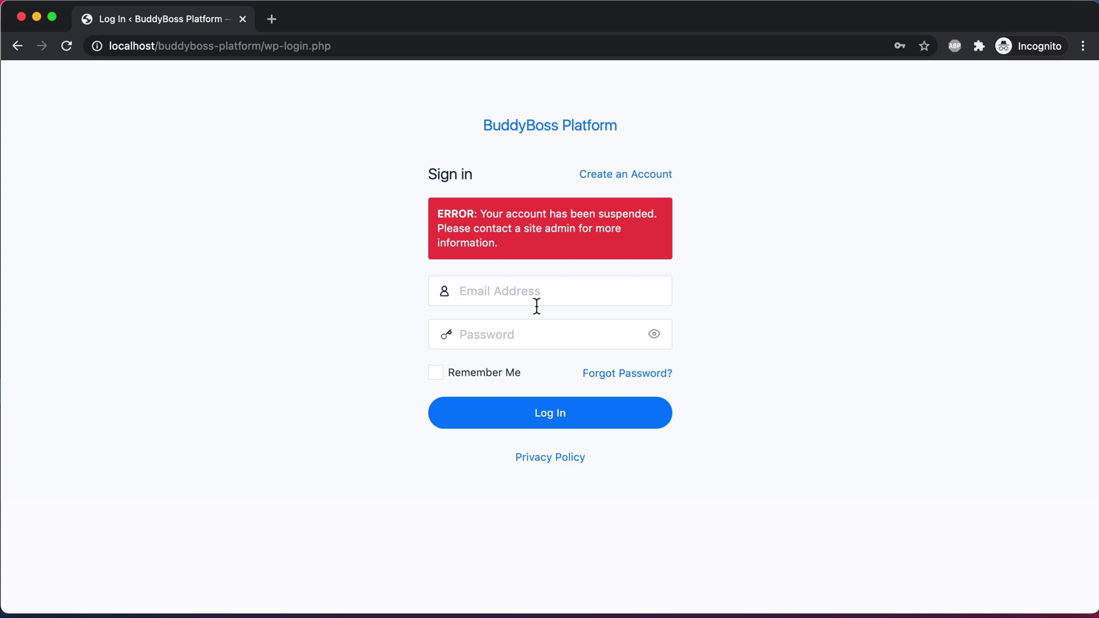
pyautogui.press('super+grave')
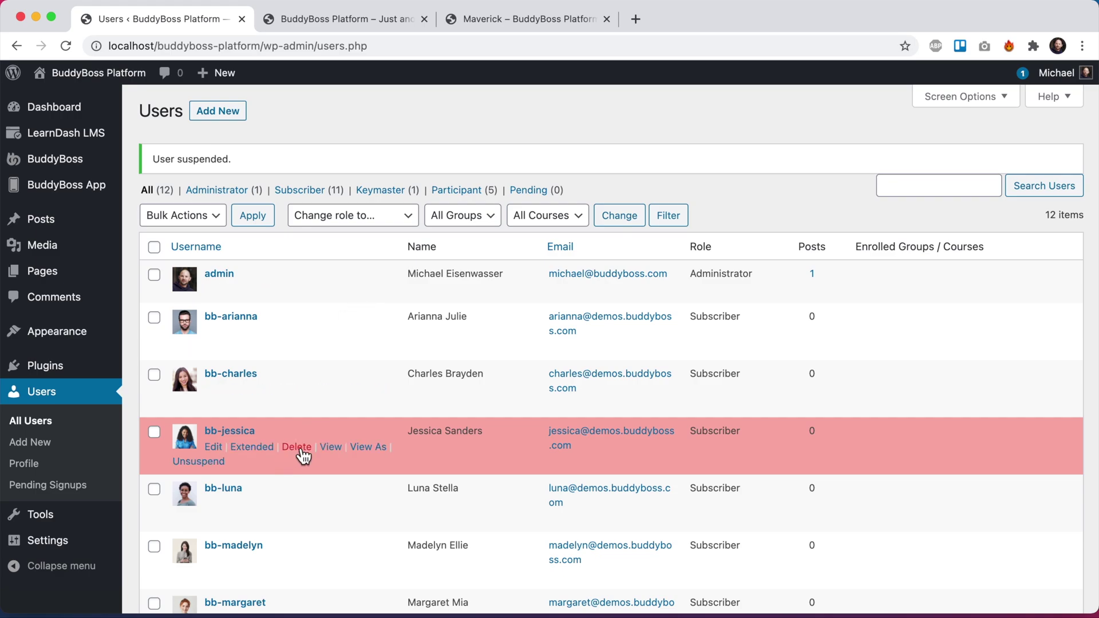
# - Unsuspend the member and verify the reloaded Members directory lists all 12 members again
pyautogui.click(204, 461)
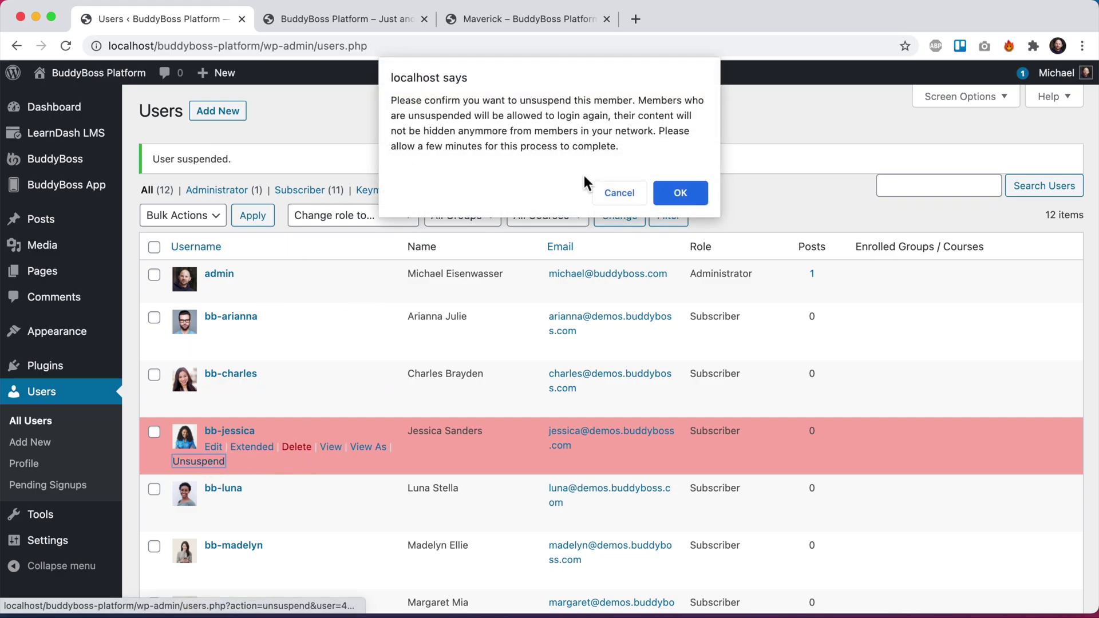
pyautogui.click(680, 193)
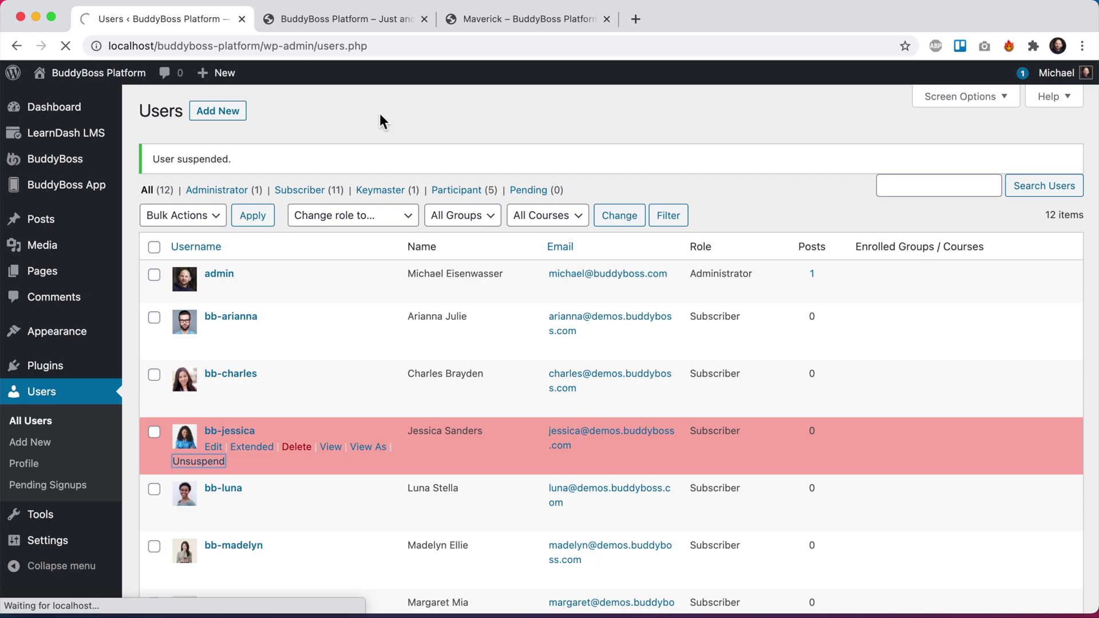
pyautogui.click(335, 17)
pyautogui.press('super+r')
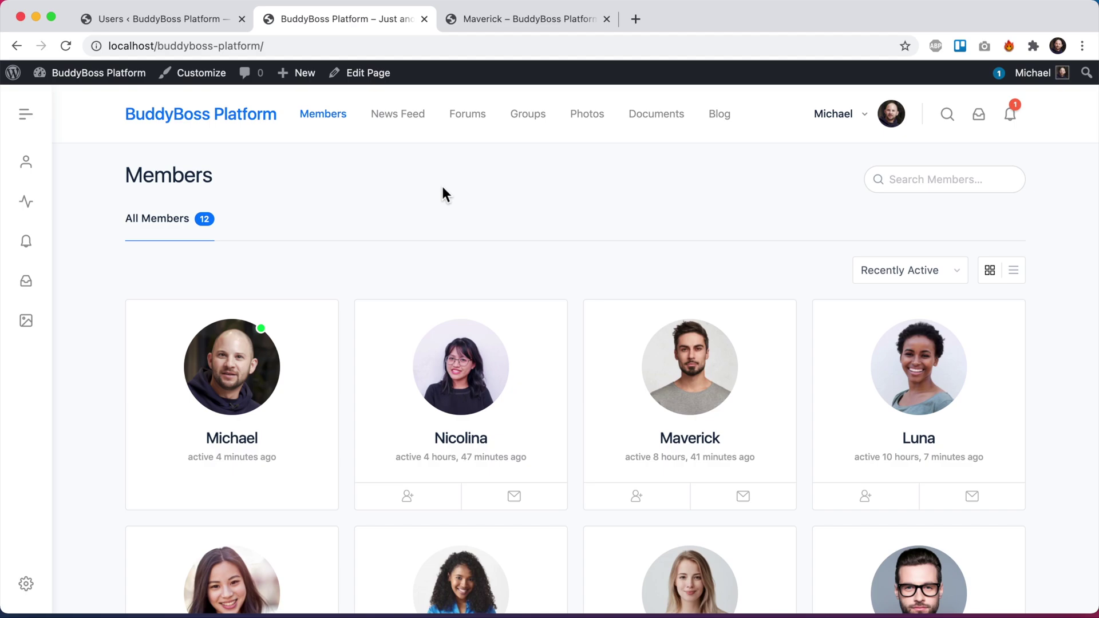
pyautogui.scroll(-4, 442, 189)
pyautogui.scroll(-4, 442, 189)
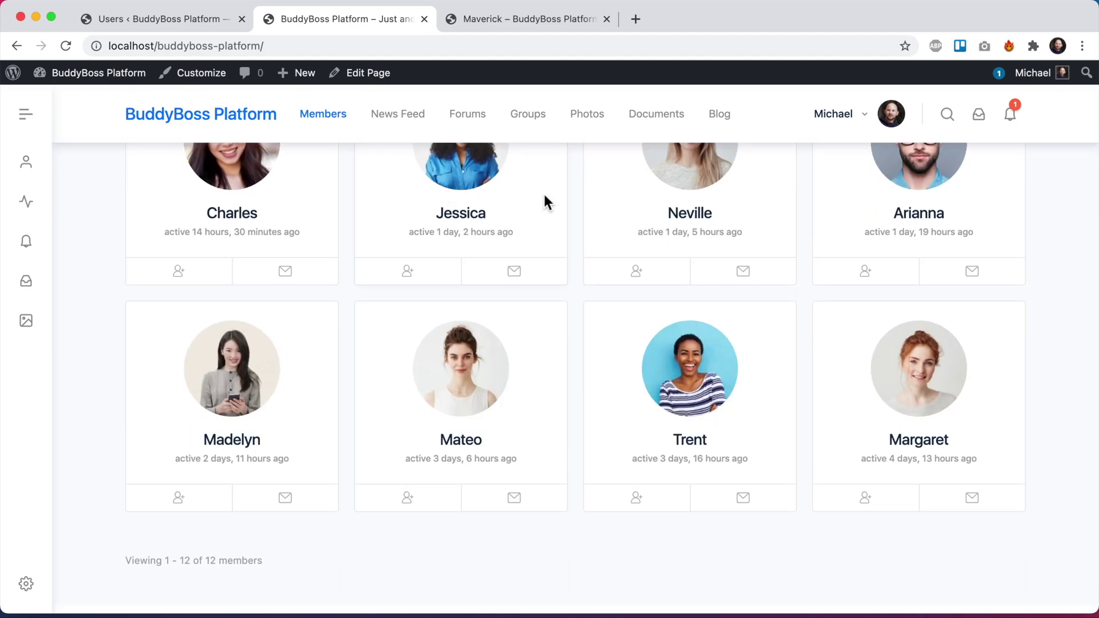
pyautogui.scroll(2, 439, 300)
pyautogui.scroll(5, 486, 258)
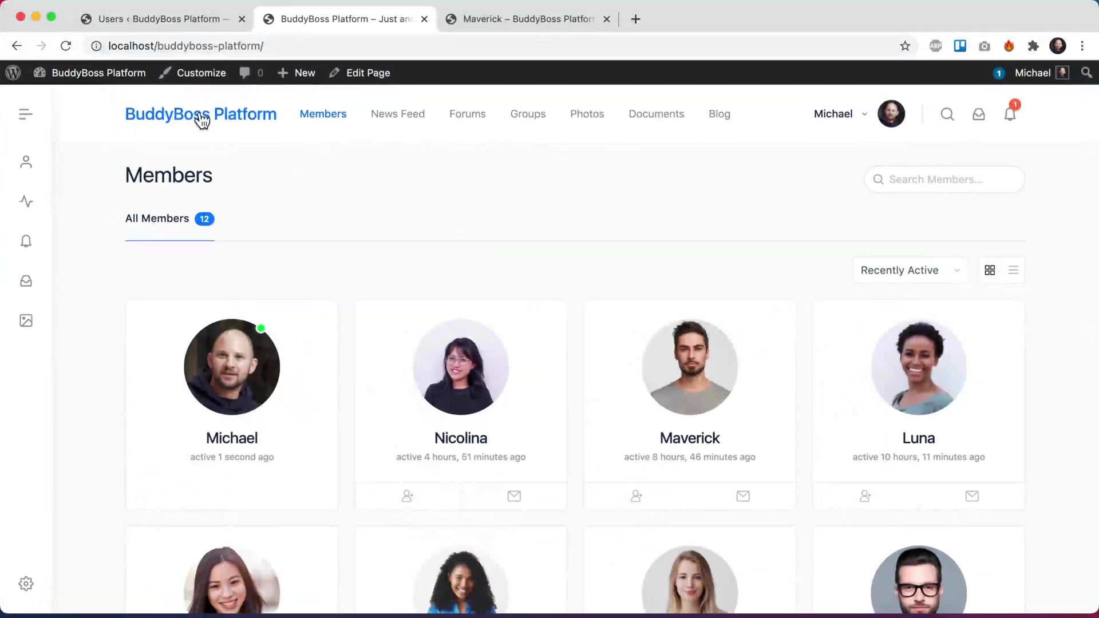
pyautogui.click(175, 21)
# - Review the Moderation reporting settings, with blocking and auto-suspend after 5 blocks off, then go to Emails
pyautogui.moveTo(76, 169)
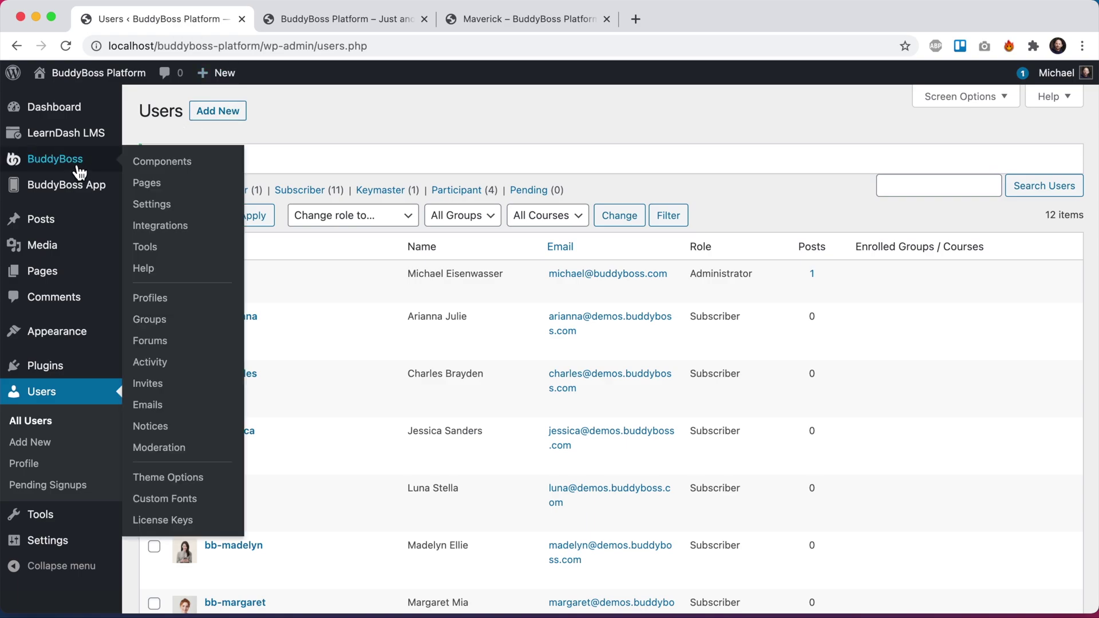
pyautogui.click(163, 206)
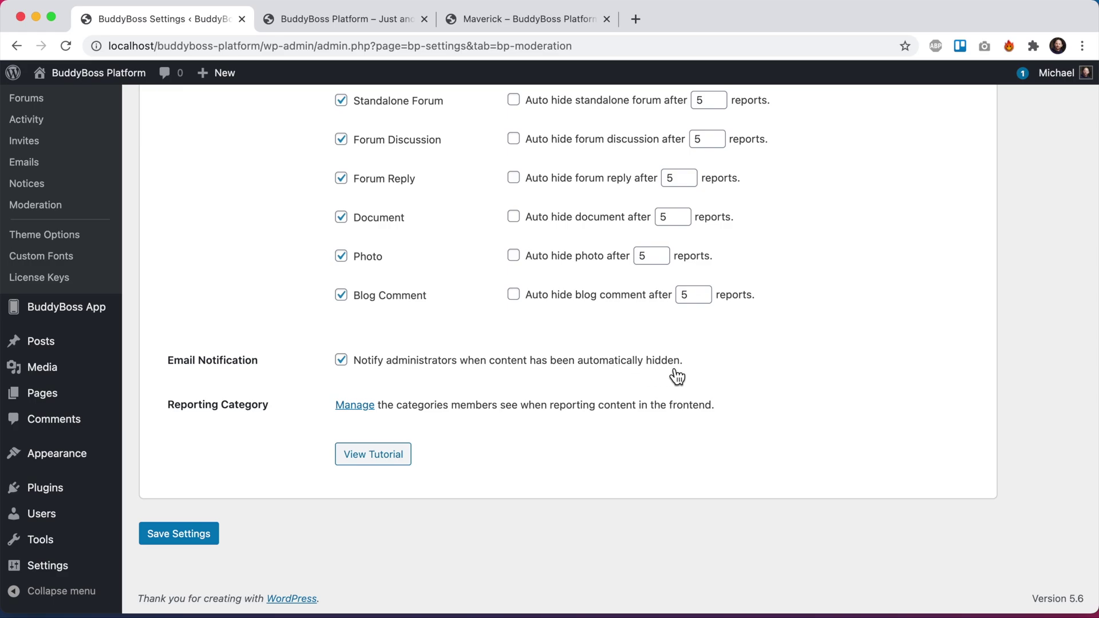
pyautogui.scroll(10, 515, 366)
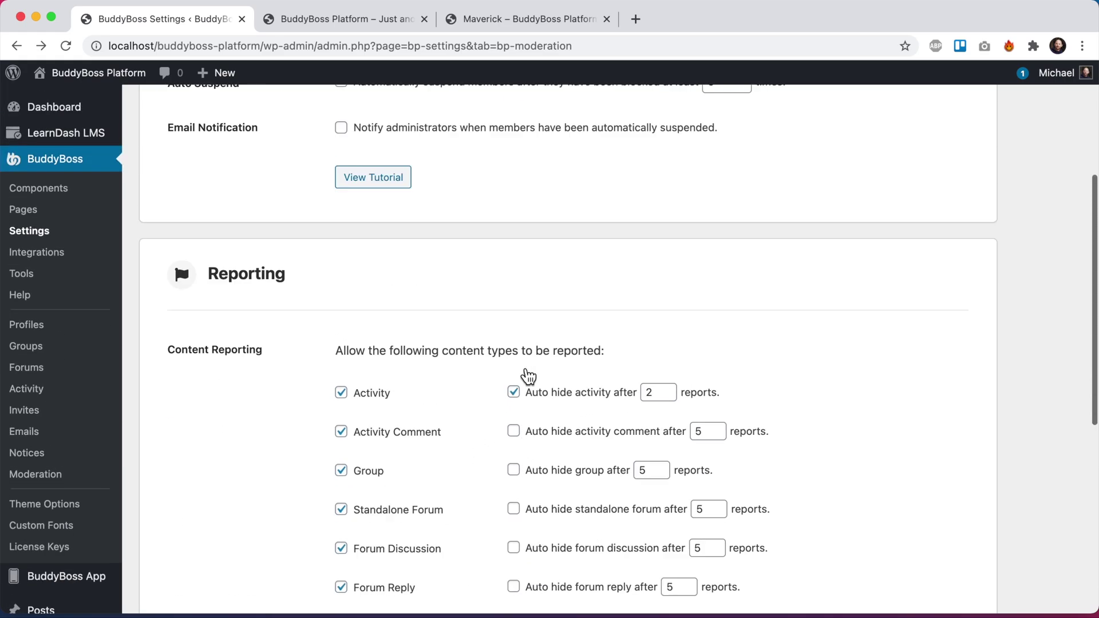
pyautogui.click(54, 433)
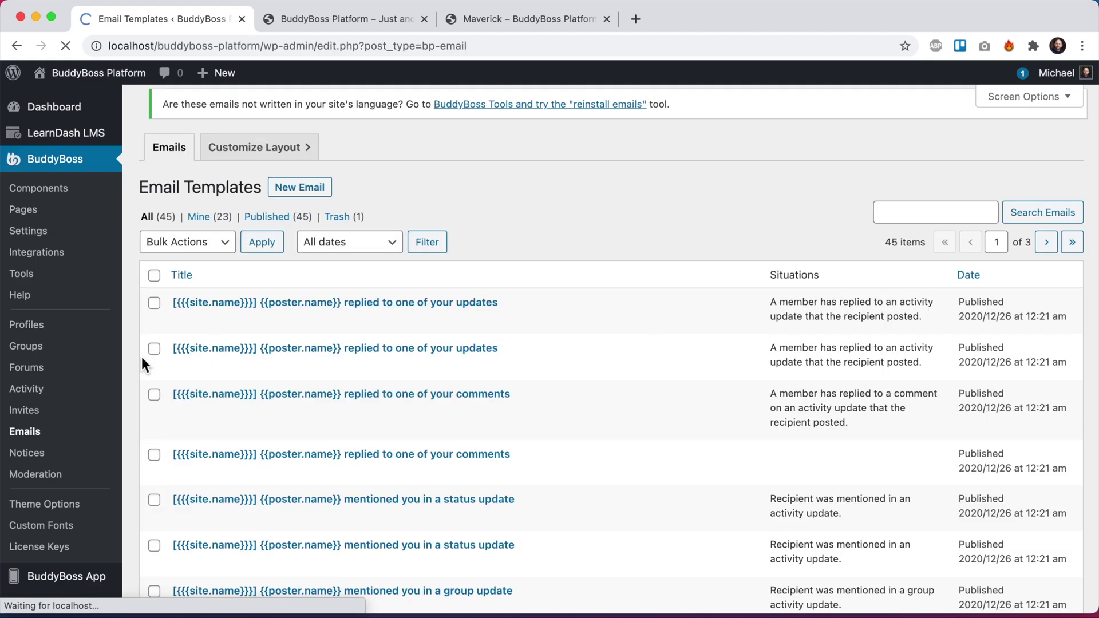
# - Search the email templates for 'hidden' and open '[{{{site.name}}}] Content has been automatically hidden'
pyautogui.click(902, 227)
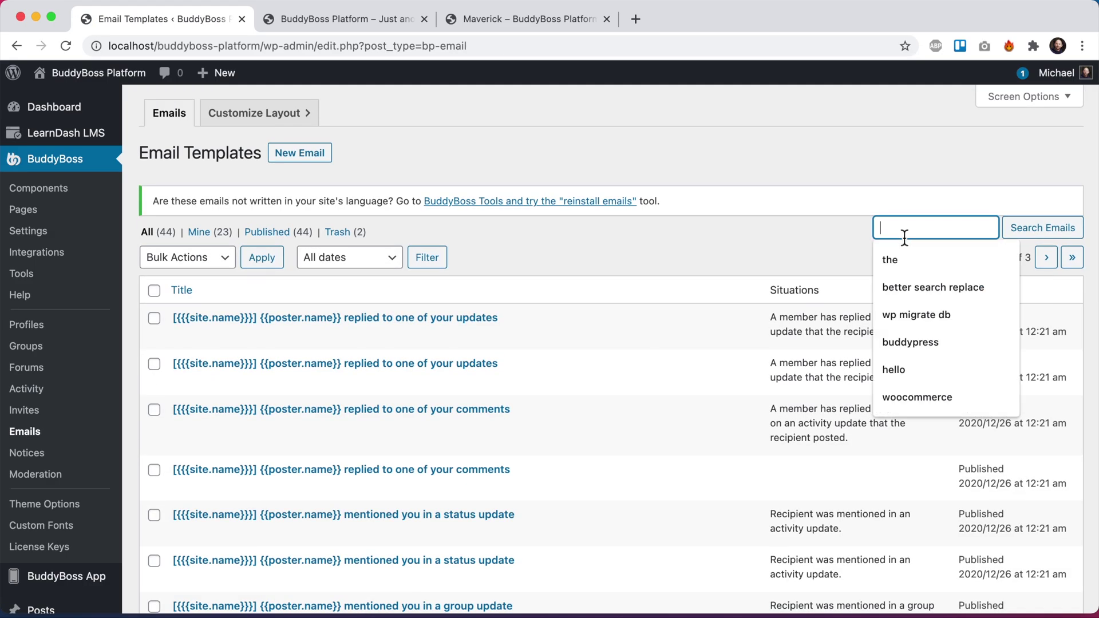
pyautogui.write('hidden')
pyautogui.press('Return')
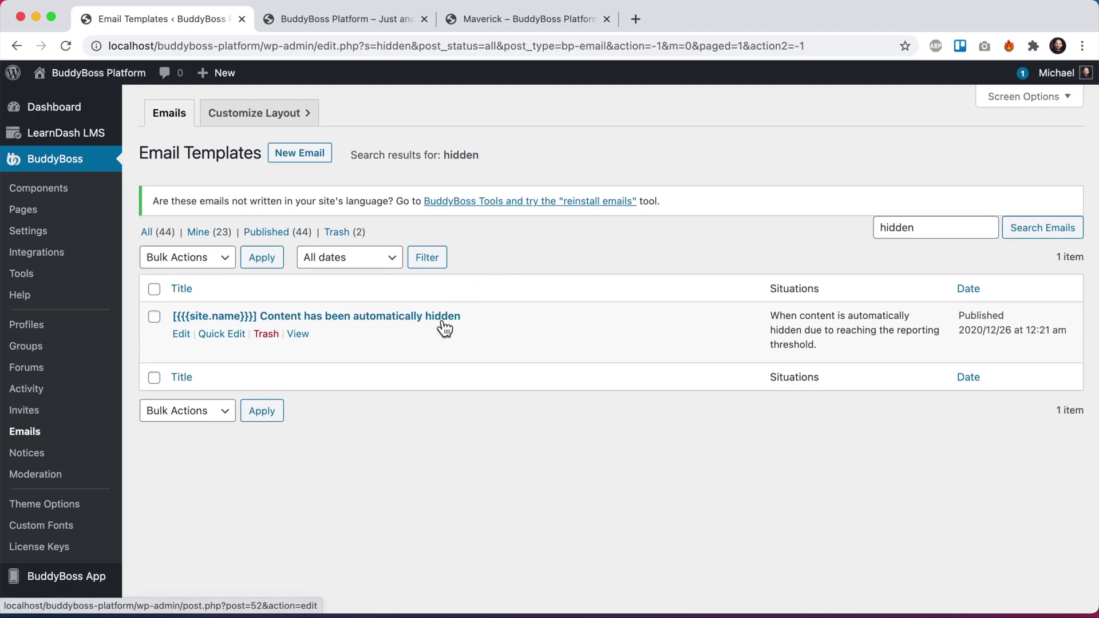
pyautogui.moveTo(792, 330)
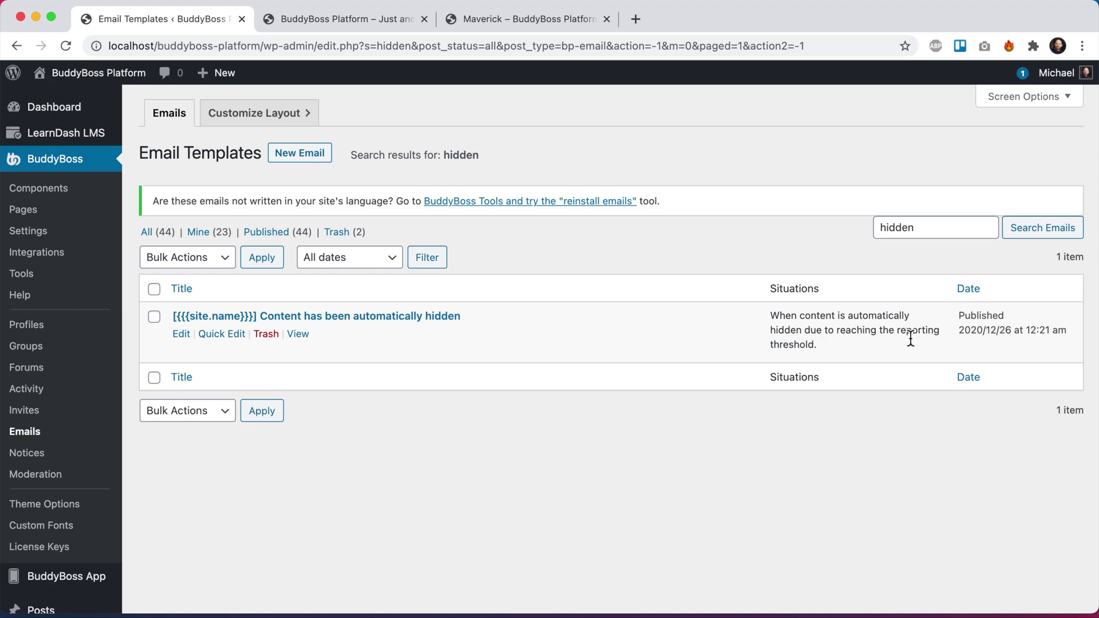
pyautogui.click(182, 336)
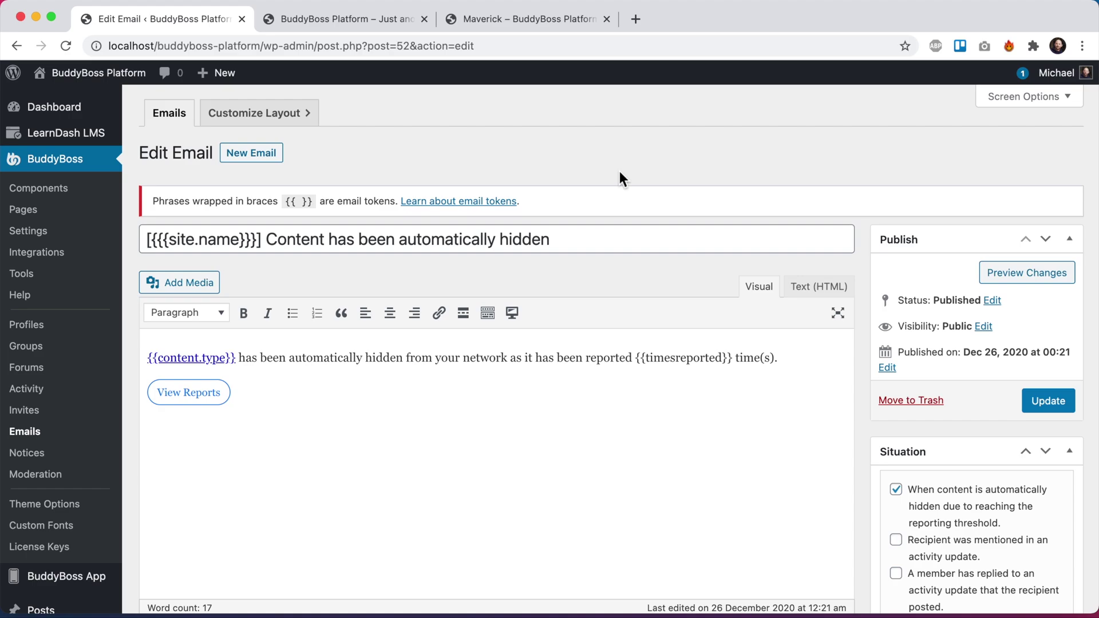
pyautogui.click(63, 190)
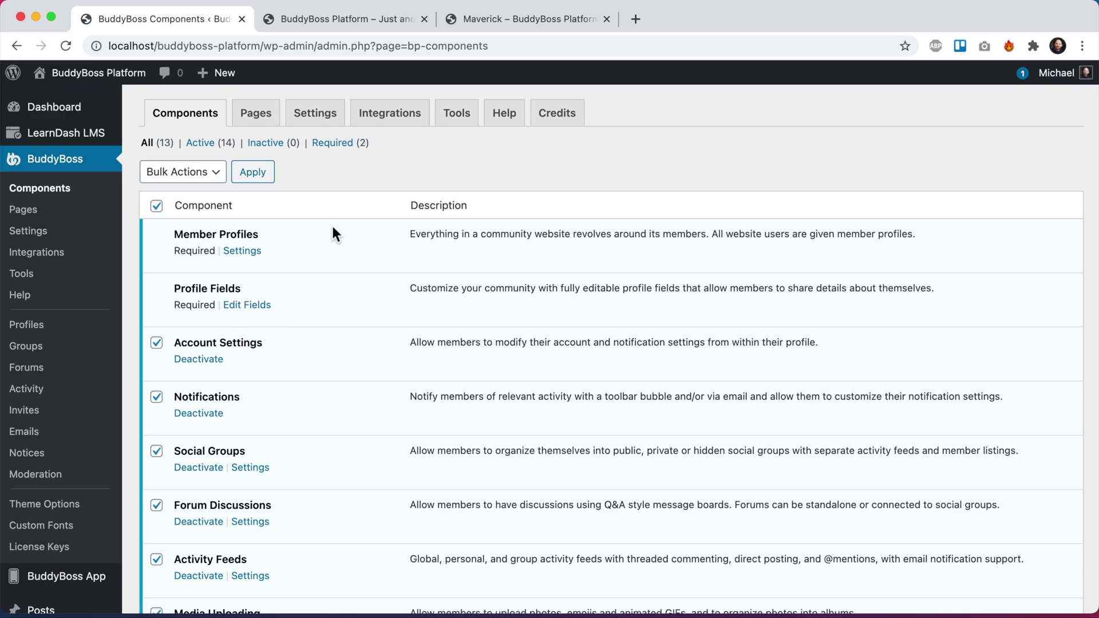
# - Deactivate the Moderation component, confirming with 'Yes I understand, Deactivate'
pyautogui.scroll(-10, 343, 226)
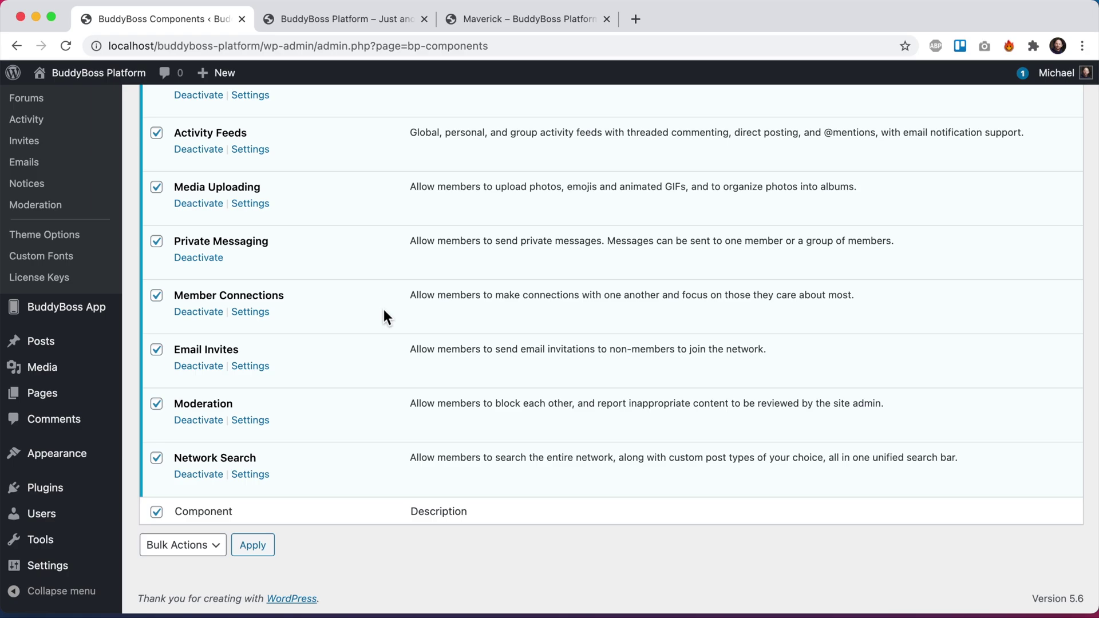
pyautogui.click(199, 420)
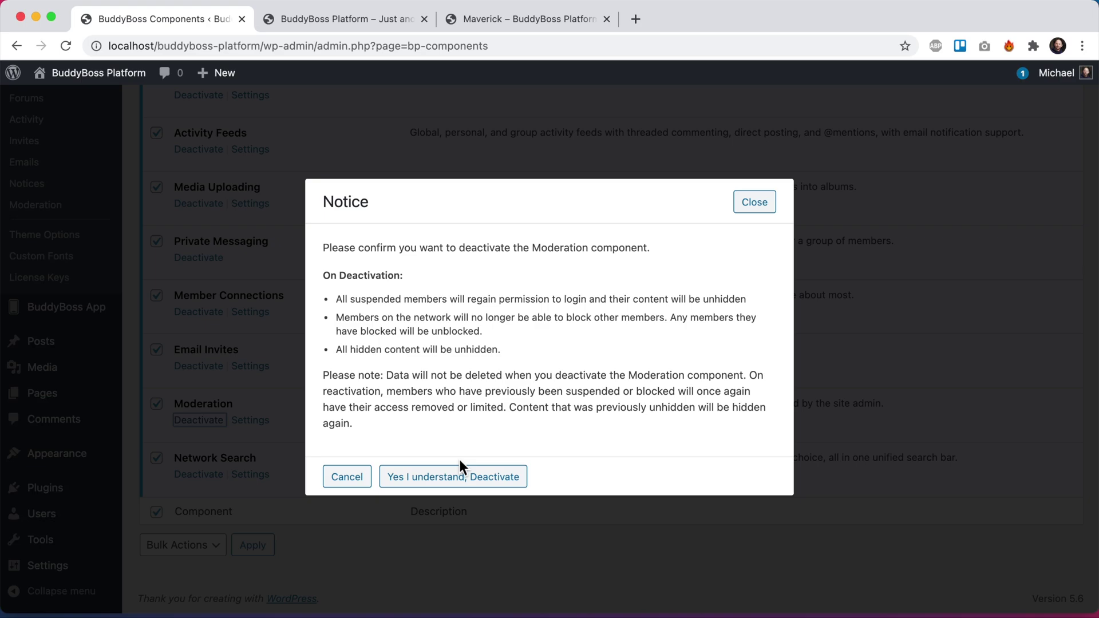
pyautogui.click(450, 480)
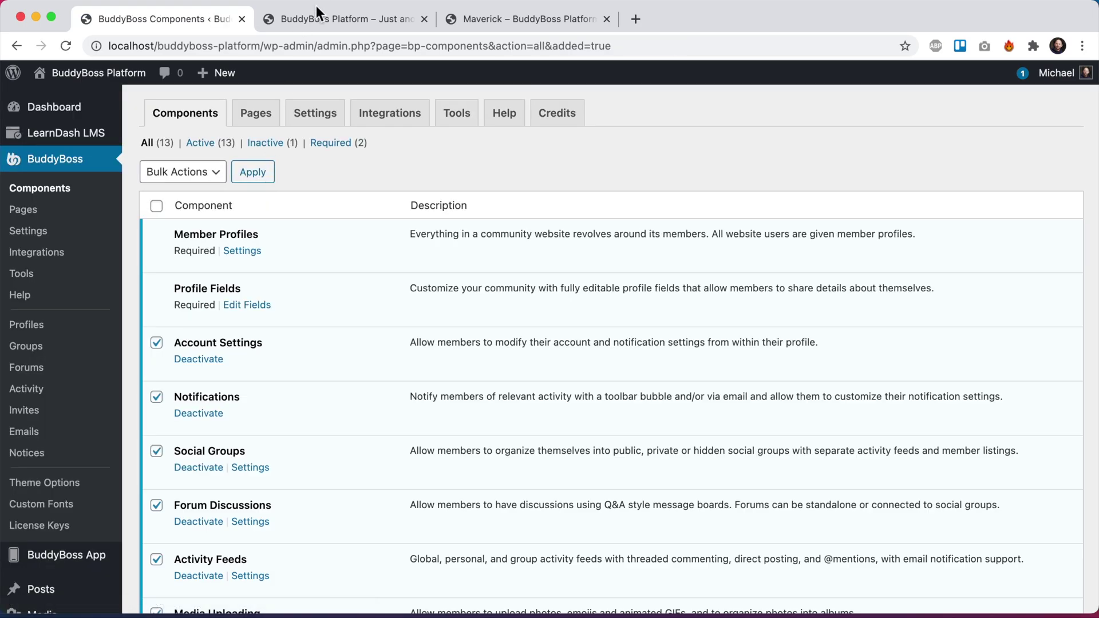
# - Scroll the front-end News Feed to see the previously hidden Mercedes and beach posts
pyautogui.click(307, 19)
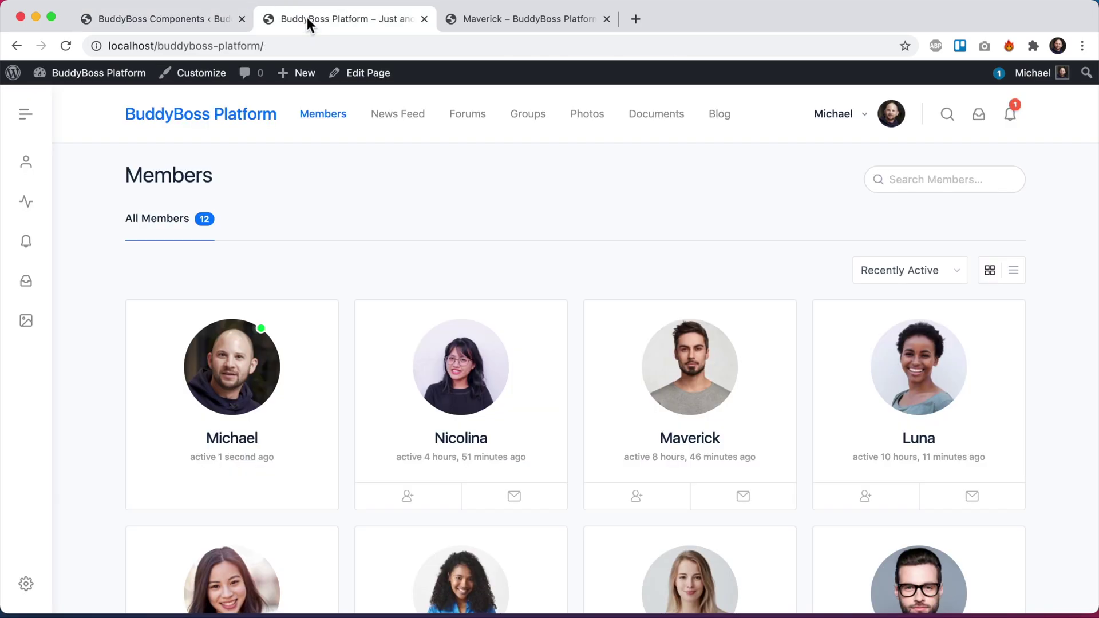
pyautogui.click(395, 114)
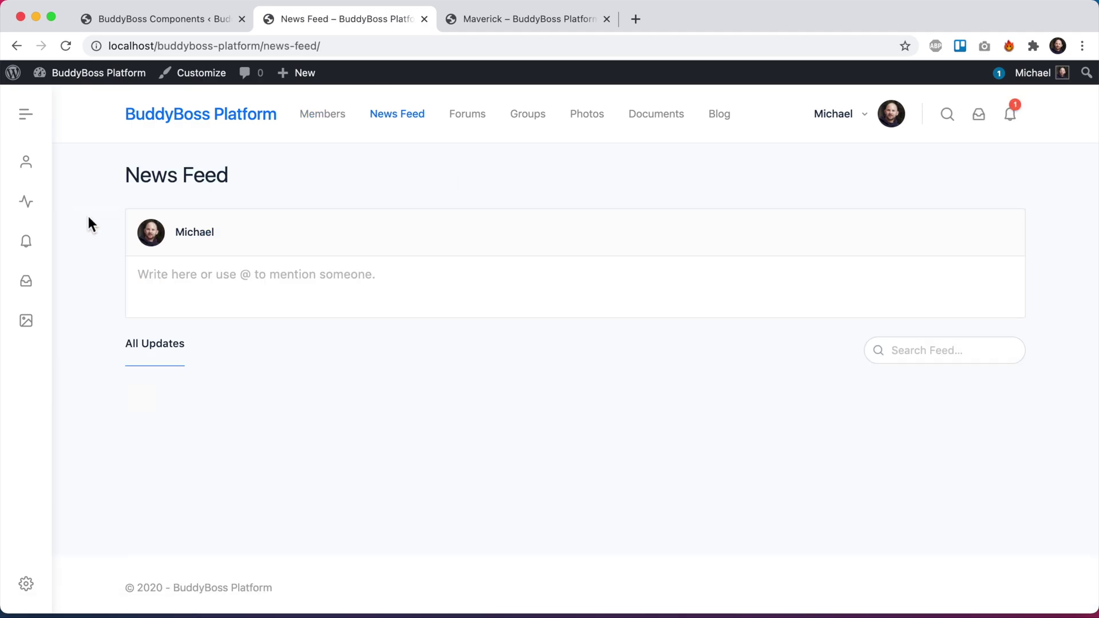
pyautogui.scroll(-3, 679, 396)
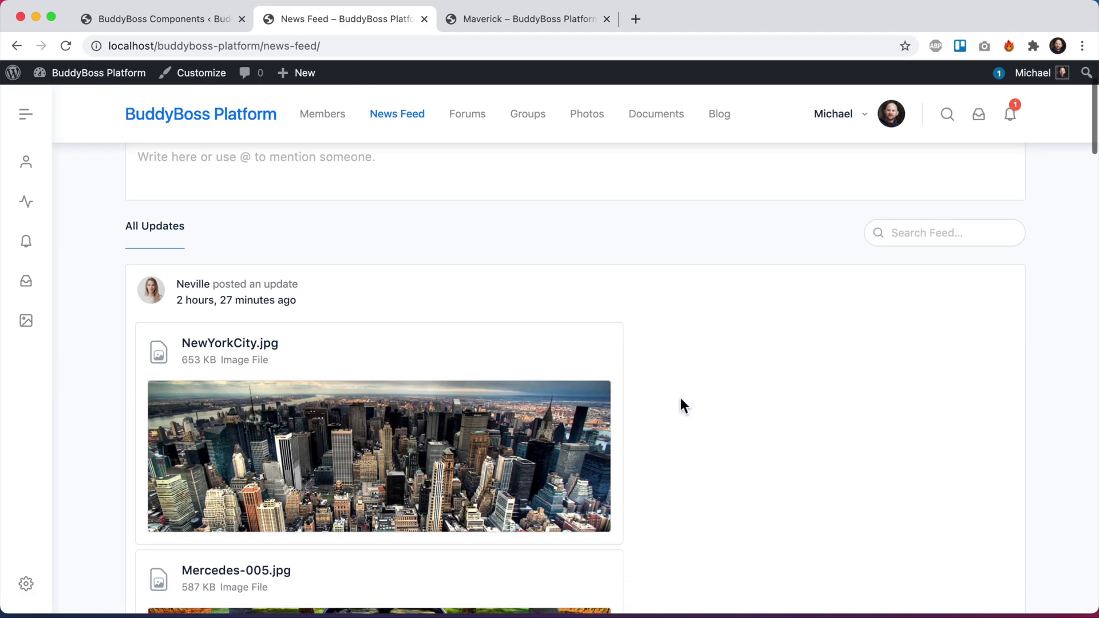
pyautogui.scroll(-8, 338, 385)
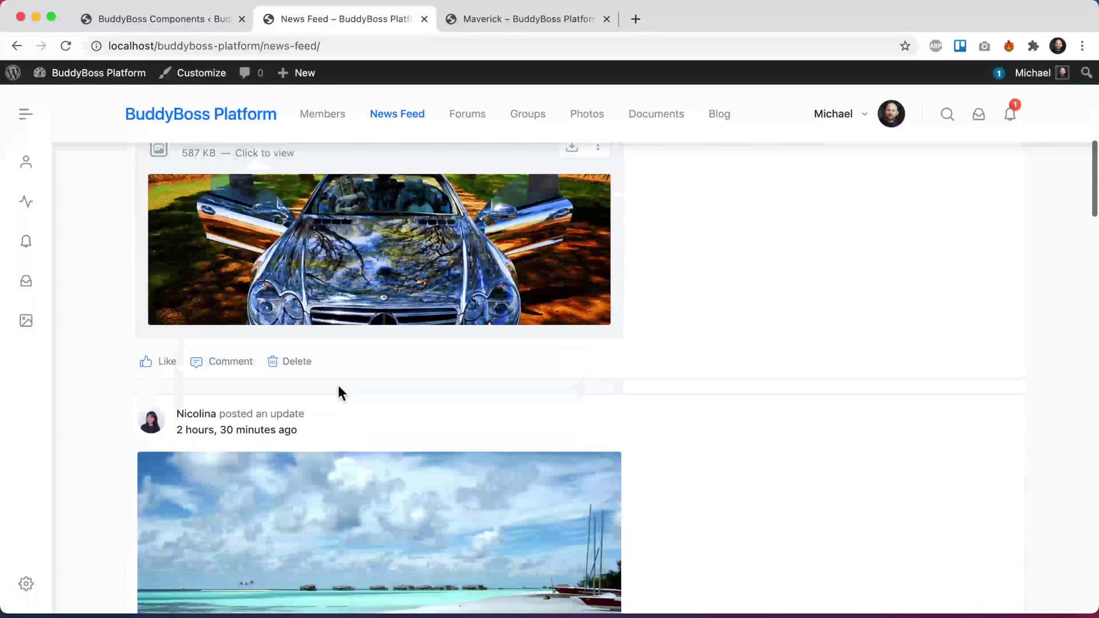
pyautogui.scroll(-3, 338, 389)
pyautogui.scroll(-1, 442, 343)
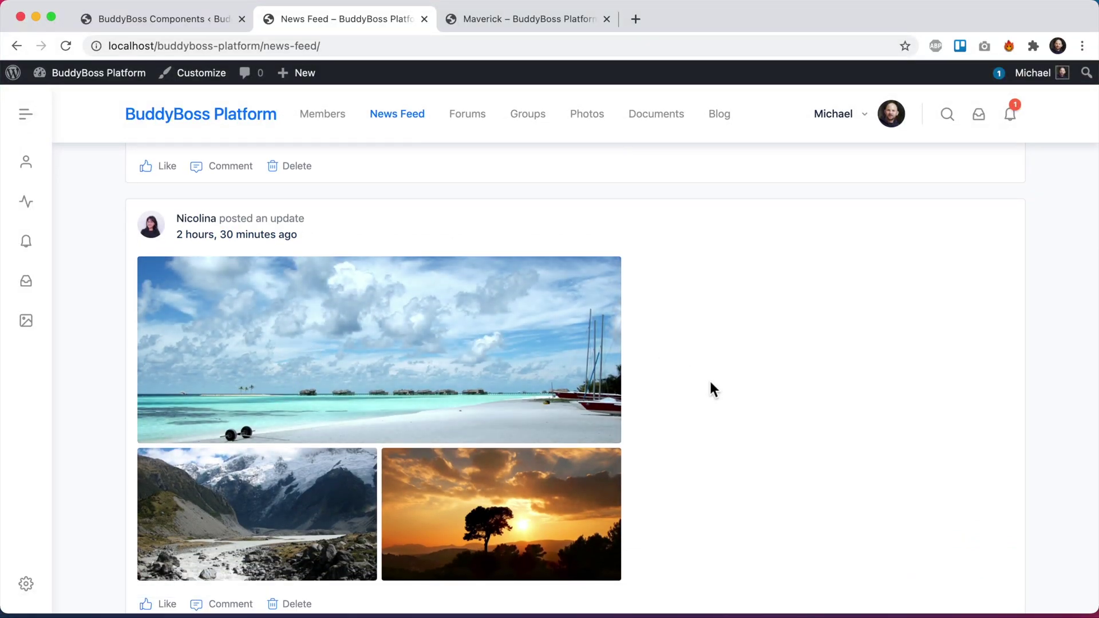
pyautogui.click(144, 23)
# - Reactivate Moderation and reload the News Feed to confirm reporting options are back
pyautogui.scroll(-8, 407, 461)
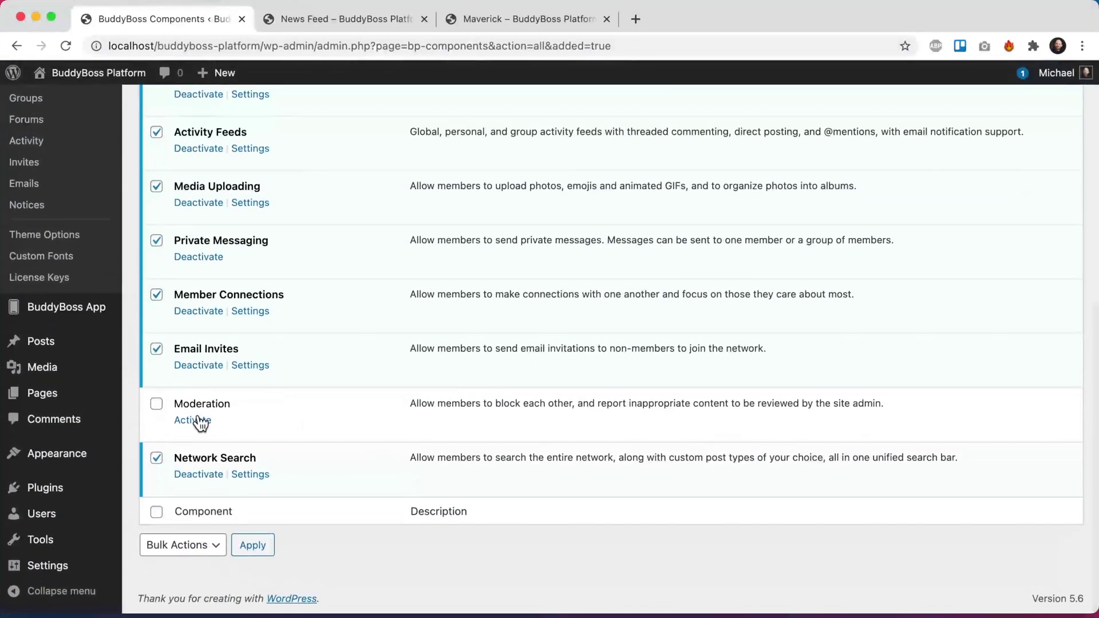
pyautogui.click(198, 420)
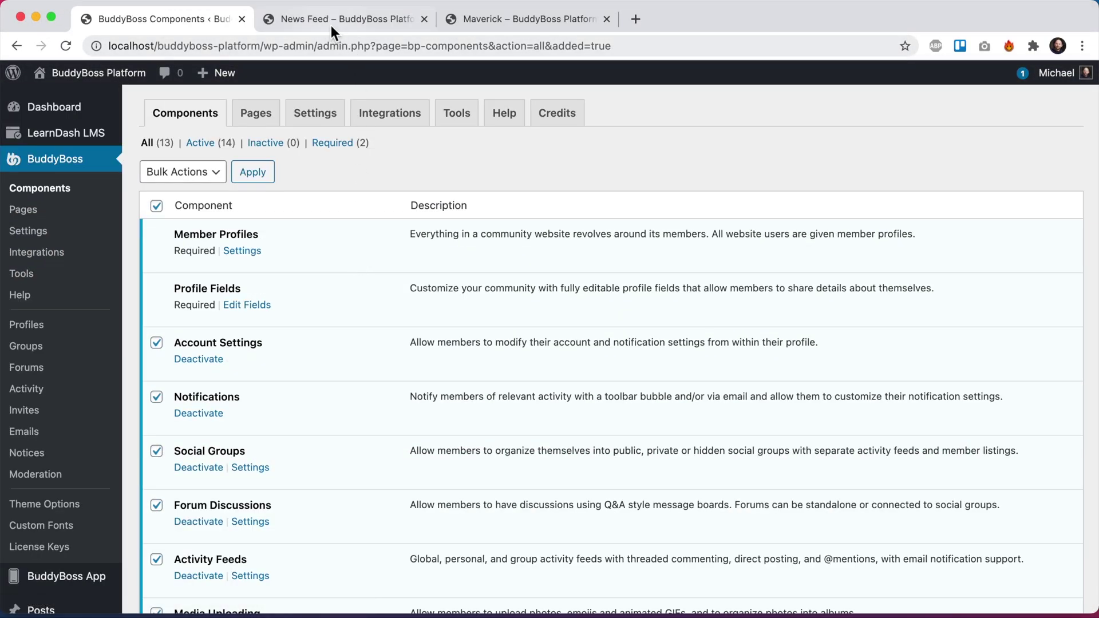
pyautogui.click(331, 25)
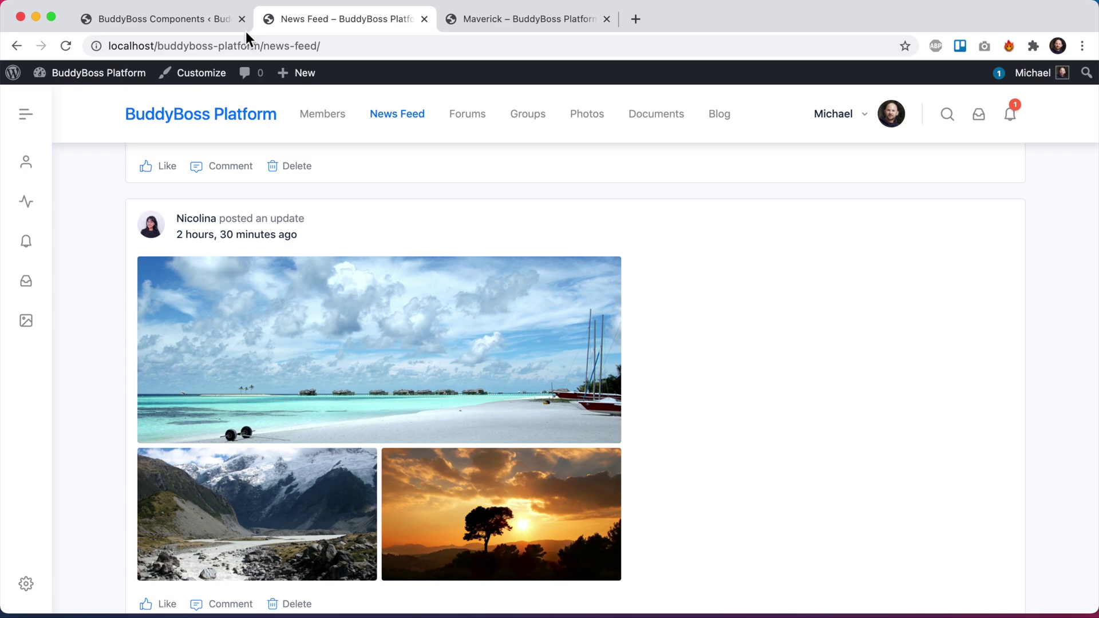
pyautogui.click(66, 46)
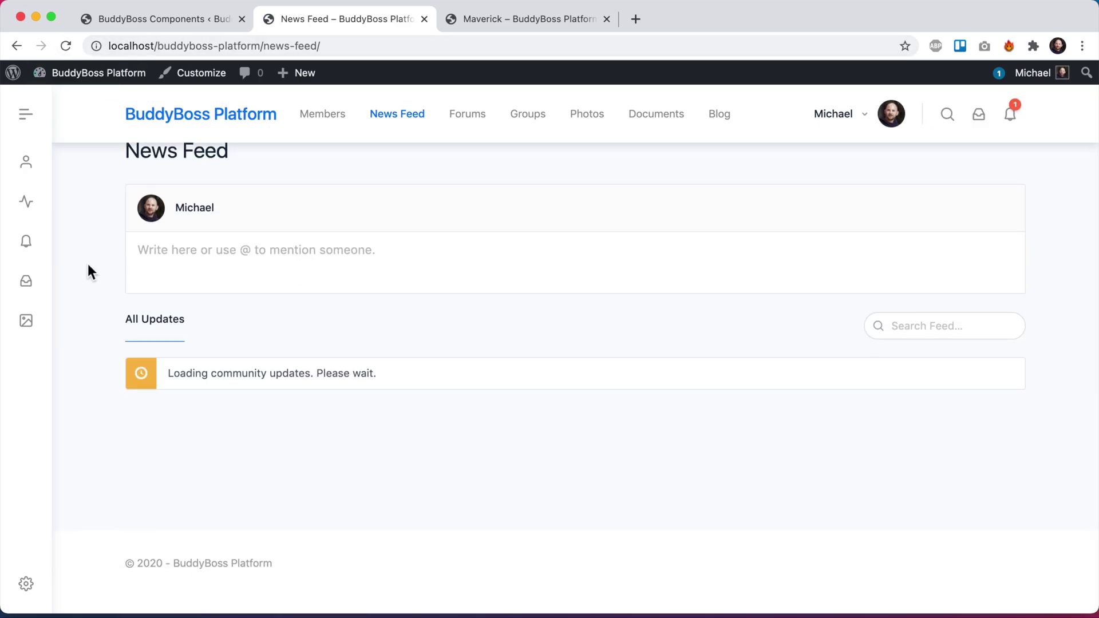
pyautogui.scroll(-10, 89, 267)
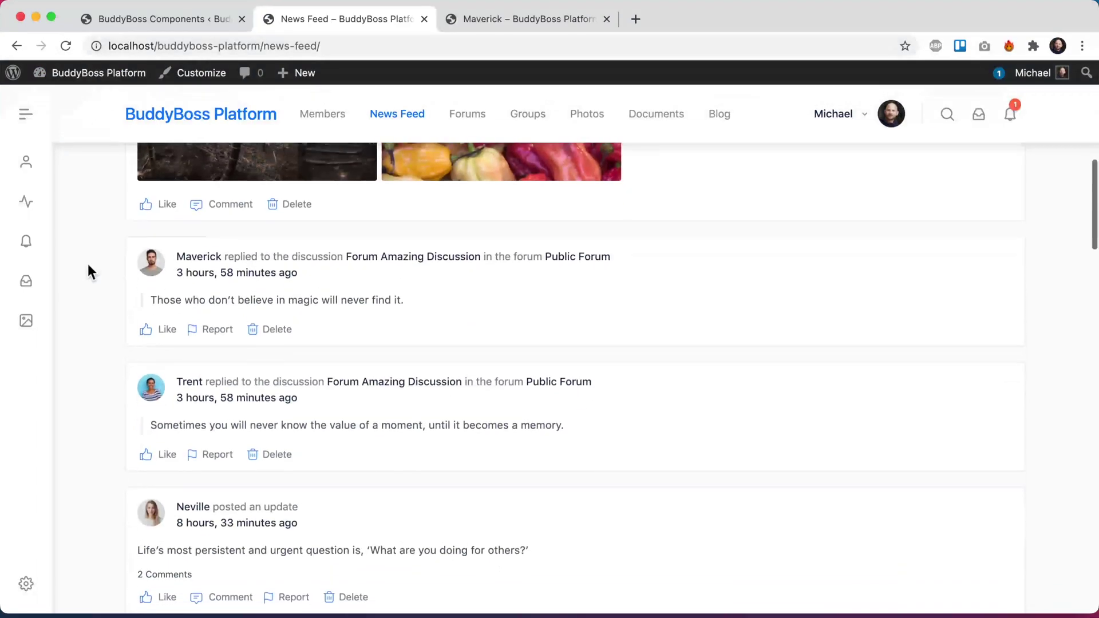
pyautogui.scroll(10, 88, 263)
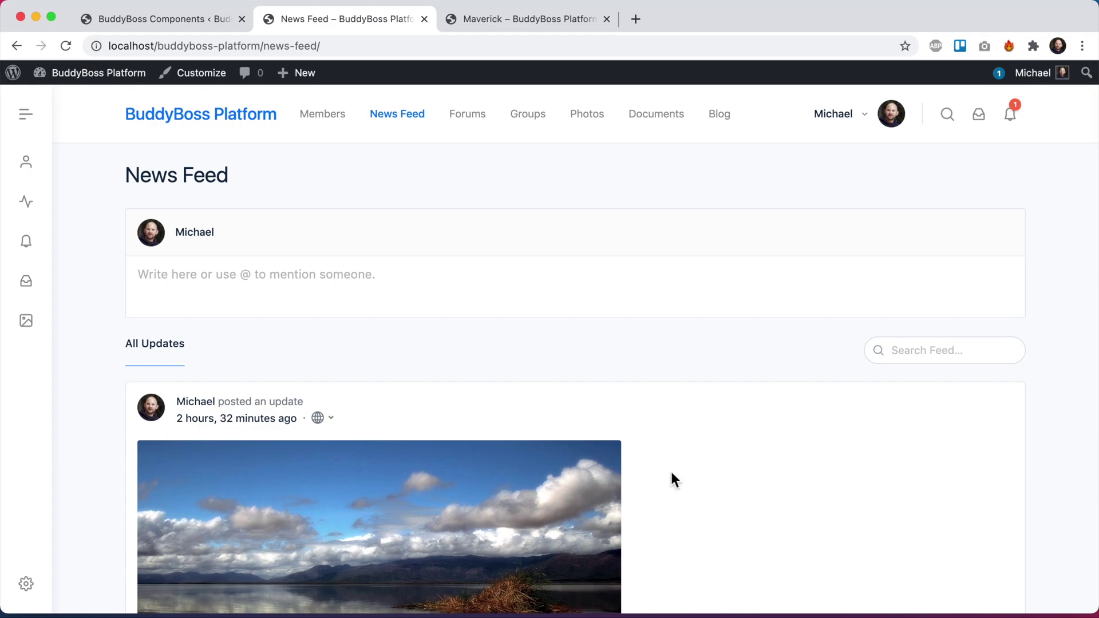